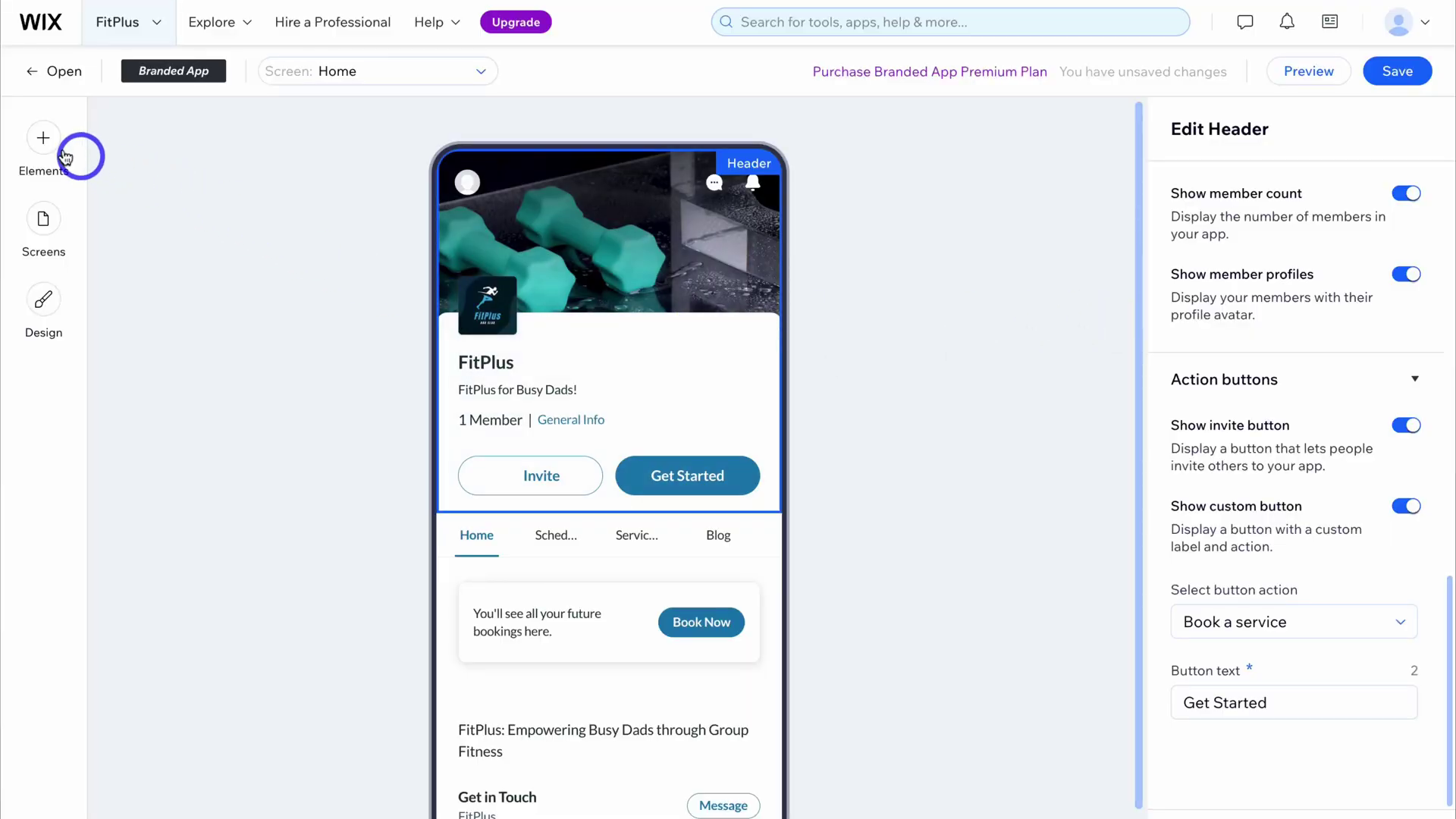
Add a Video element to the Home screen, then switch the preview to the Services screen
{"action": "left_click", "coordinate": [49, 148]}
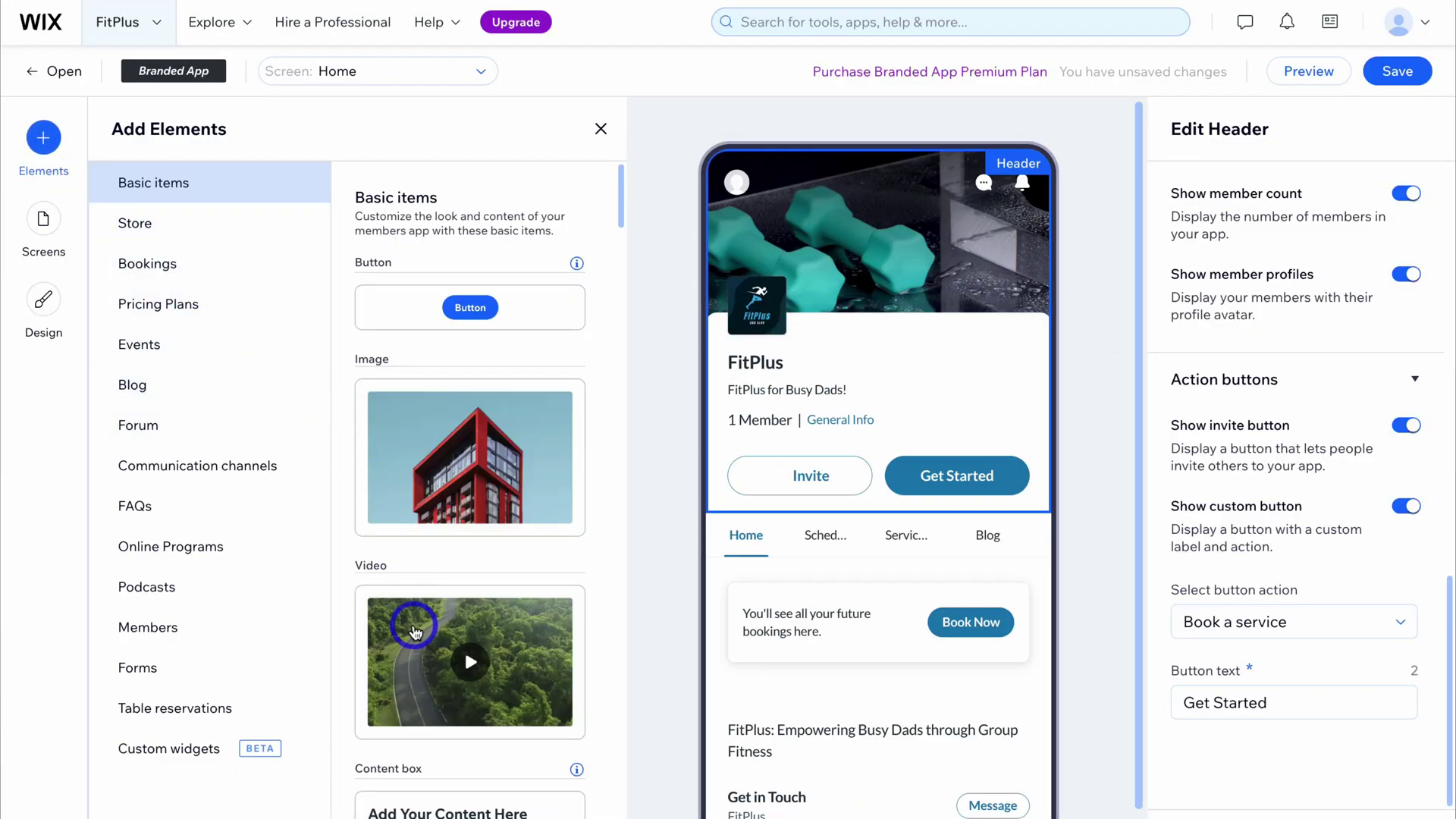
{"action": "left_click", "coordinate": [440, 628]}
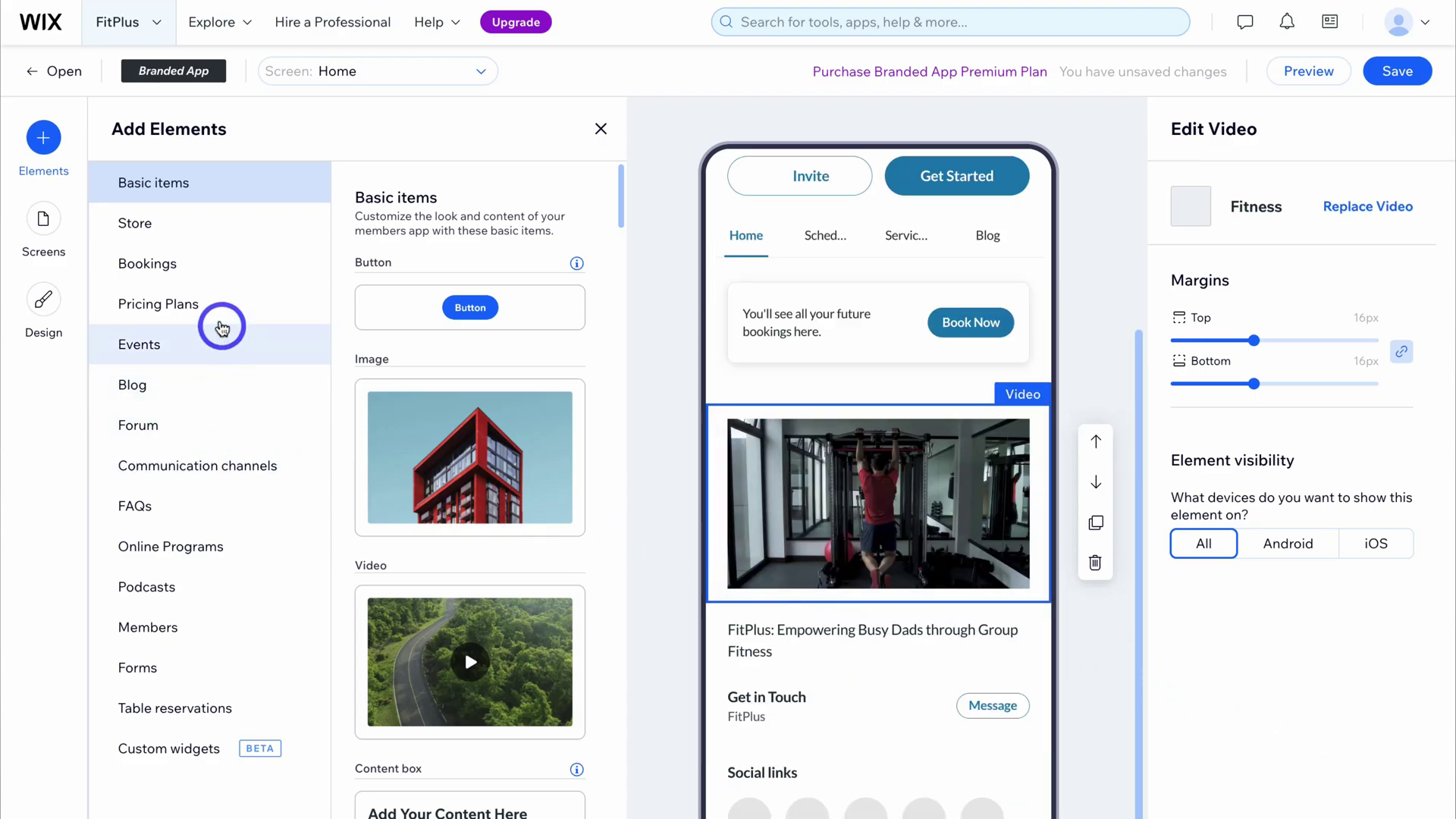
{"action": "left_click", "coordinate": [232, 315]}
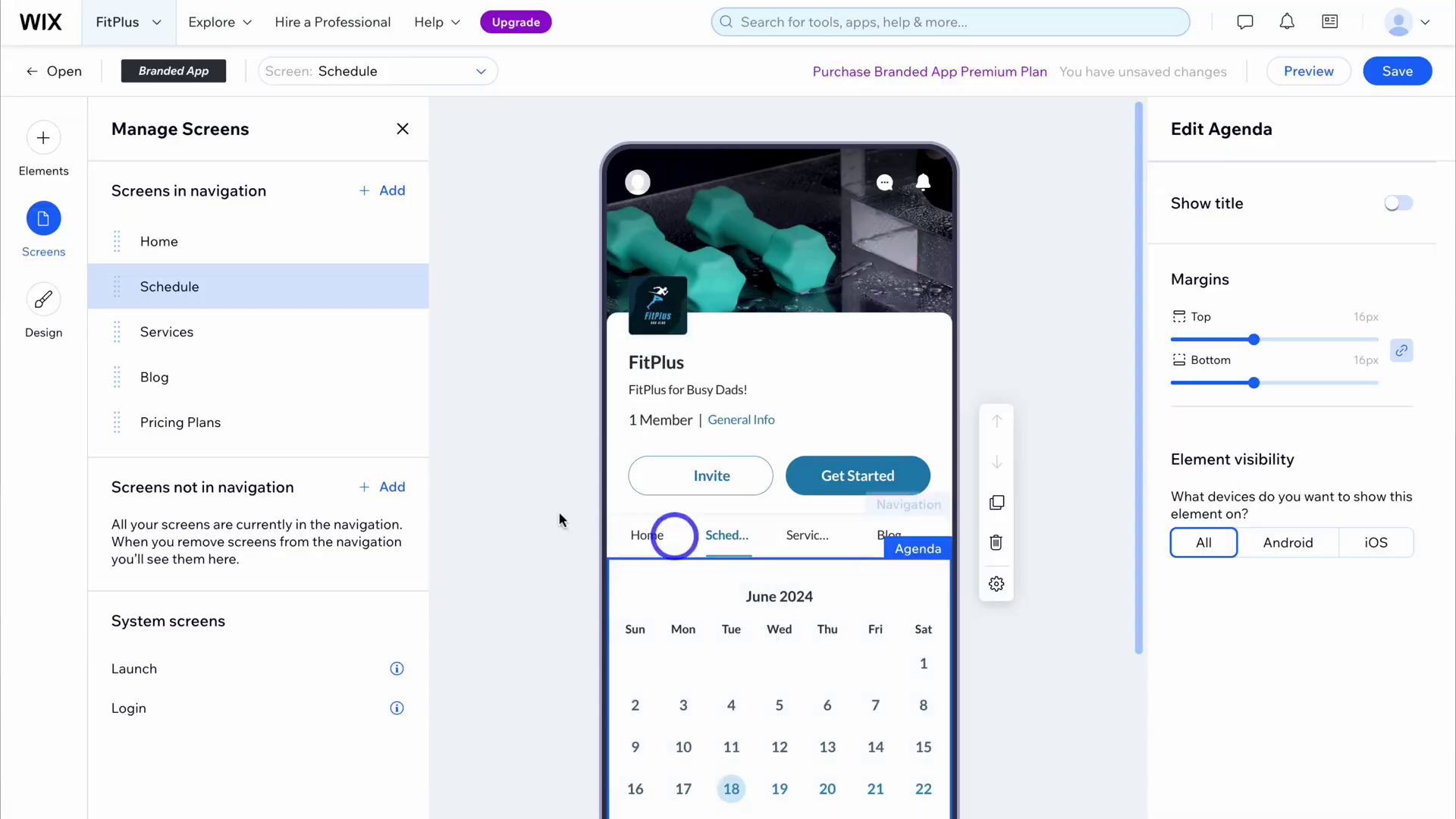
{"action": "left_click", "coordinate": [215, 338]}
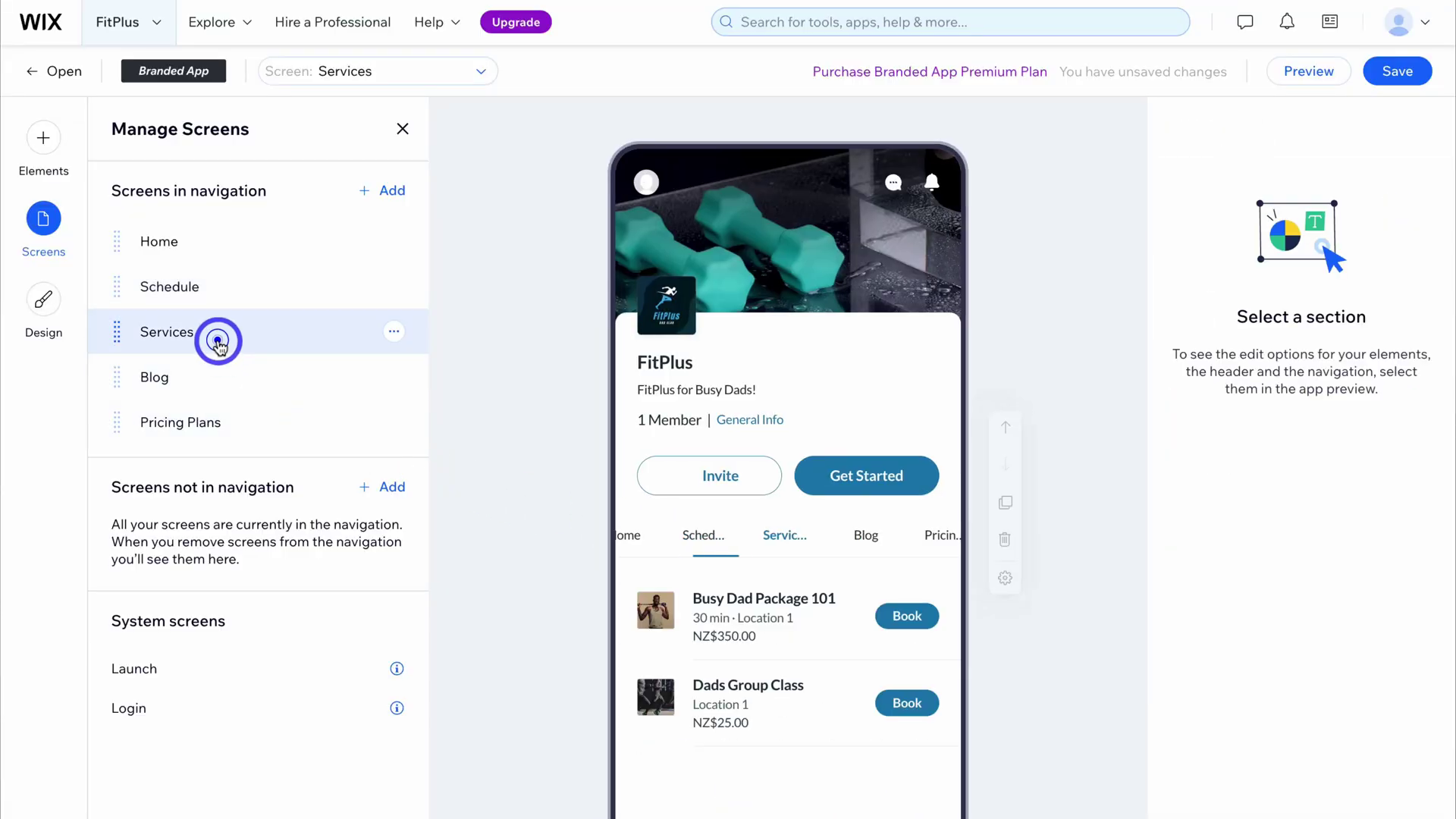
{"action": "left_click", "coordinate": [819, 735]}
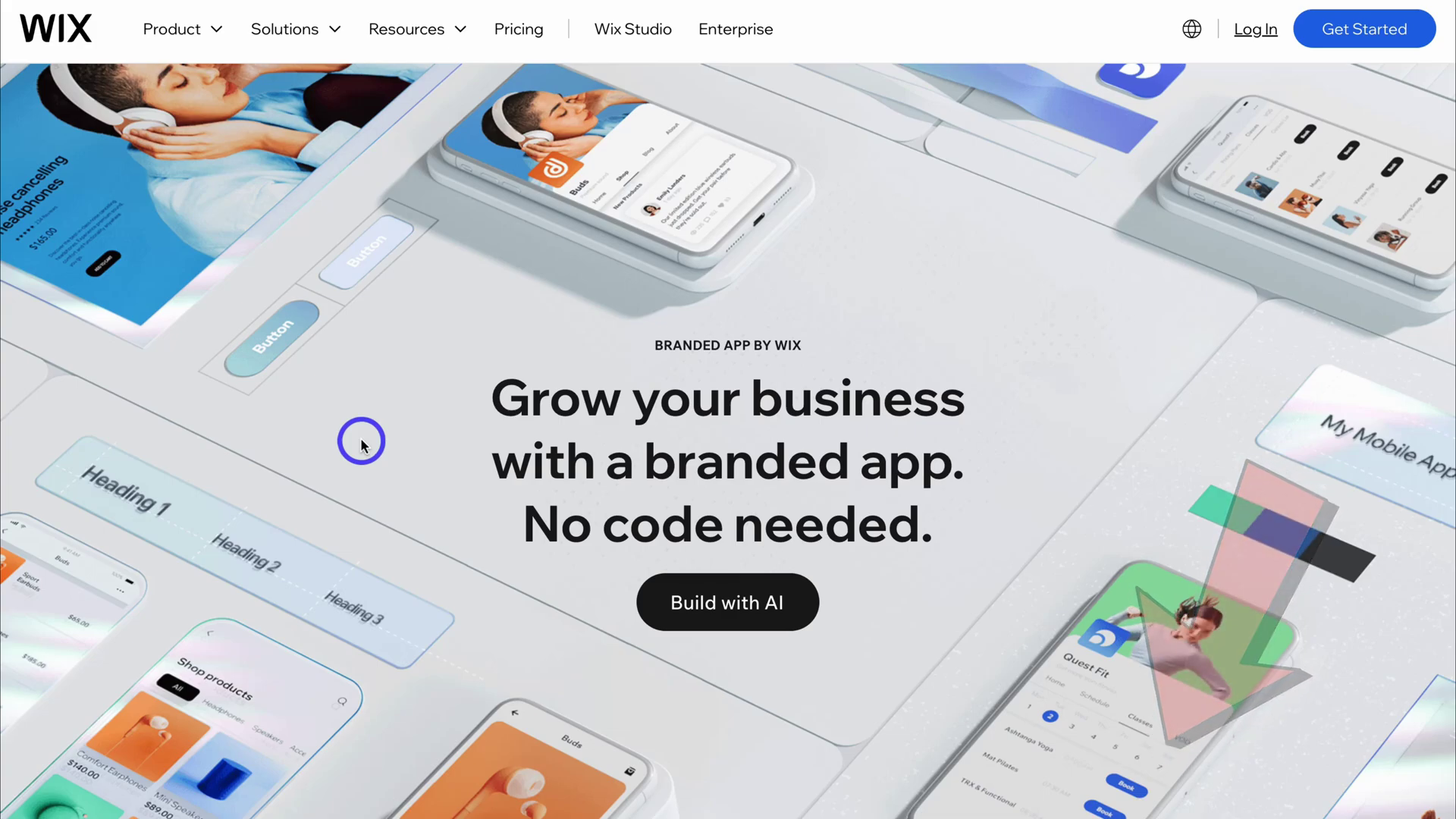
Start a new branded app with Build with AI, marked as for your own business
{"action": "left_click", "coordinate": [720, 616]}
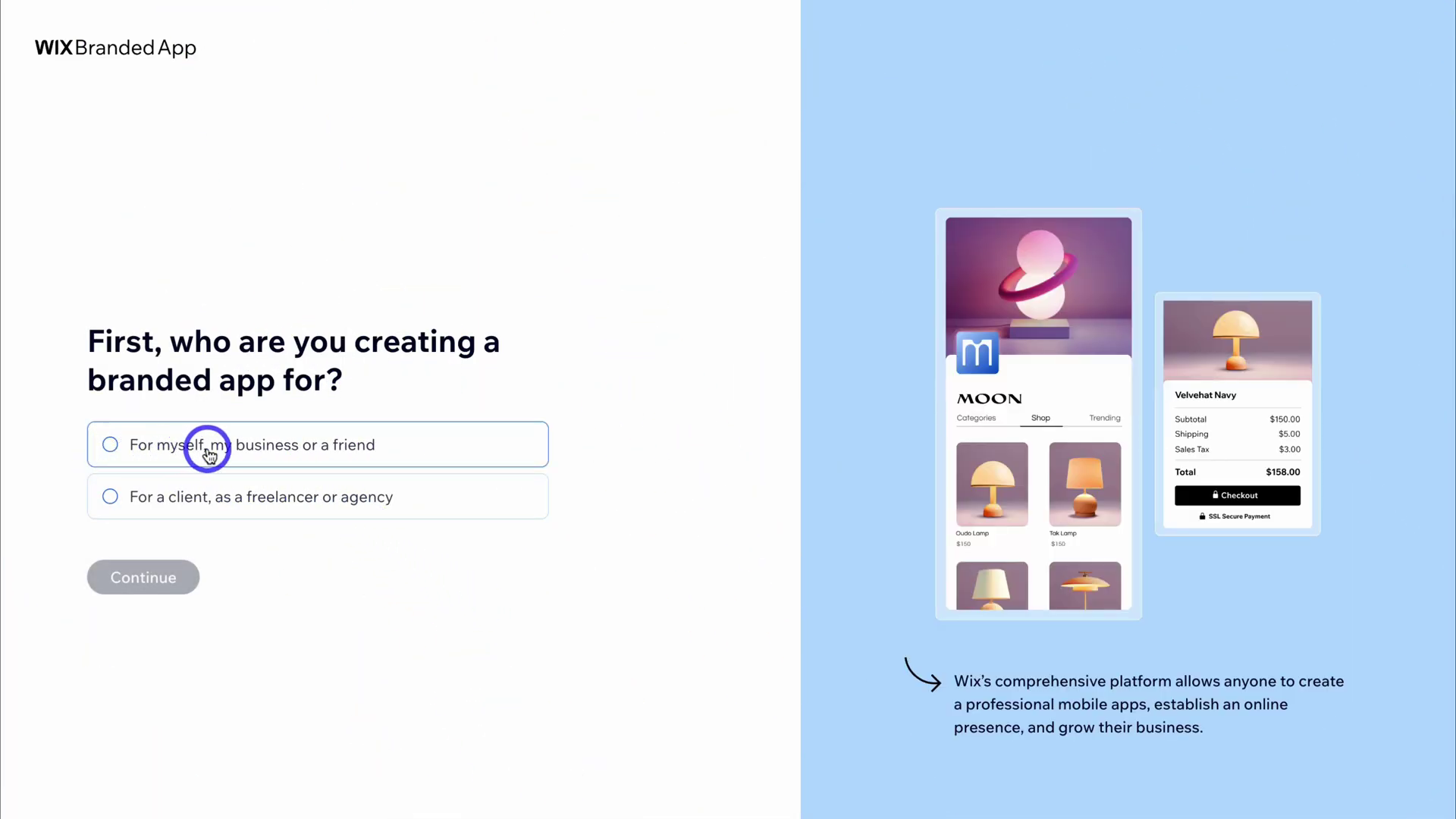
{"action": "left_click", "coordinate": [111, 452]}
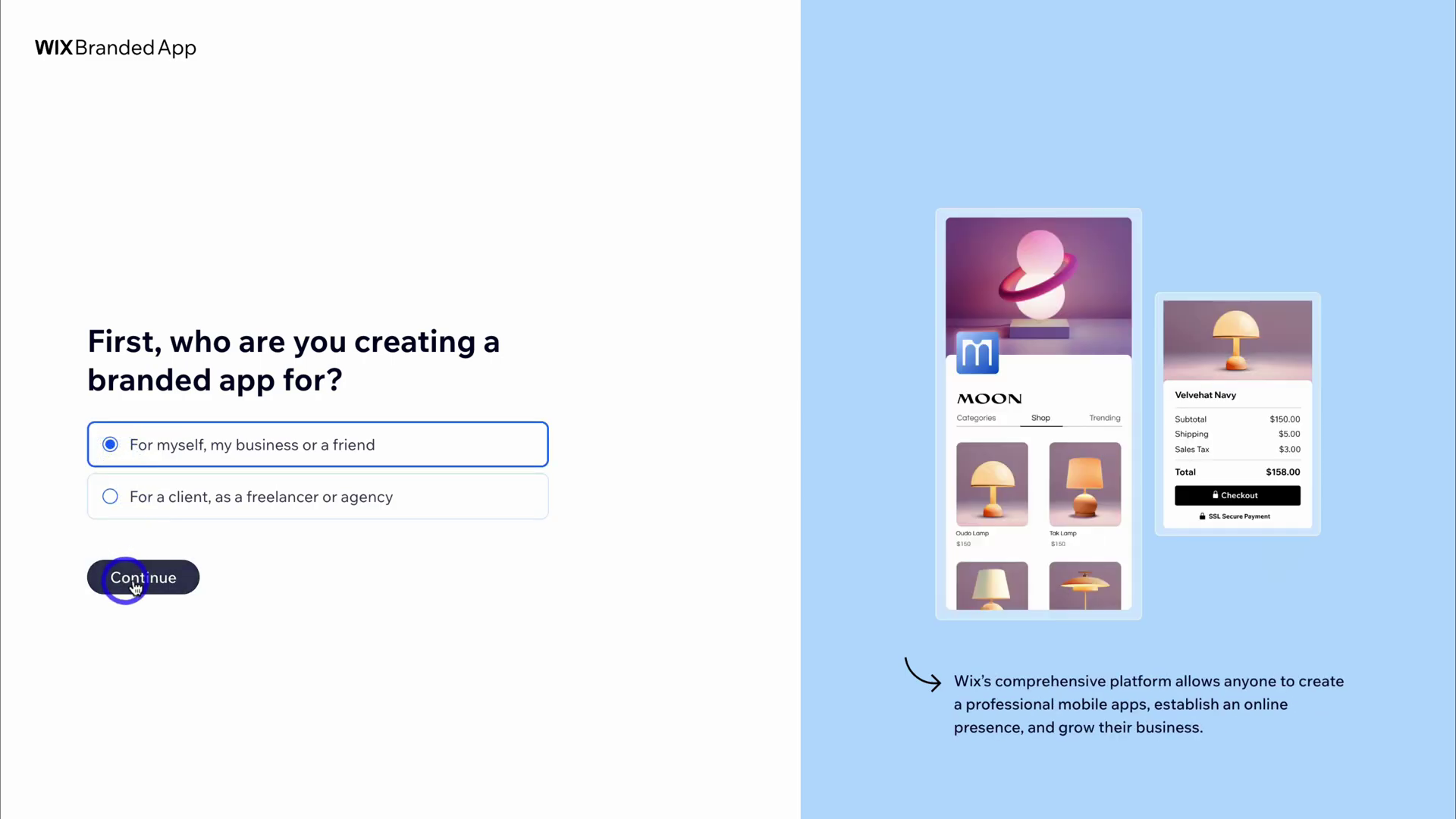
{"action": "left_click", "coordinate": [143, 577]}
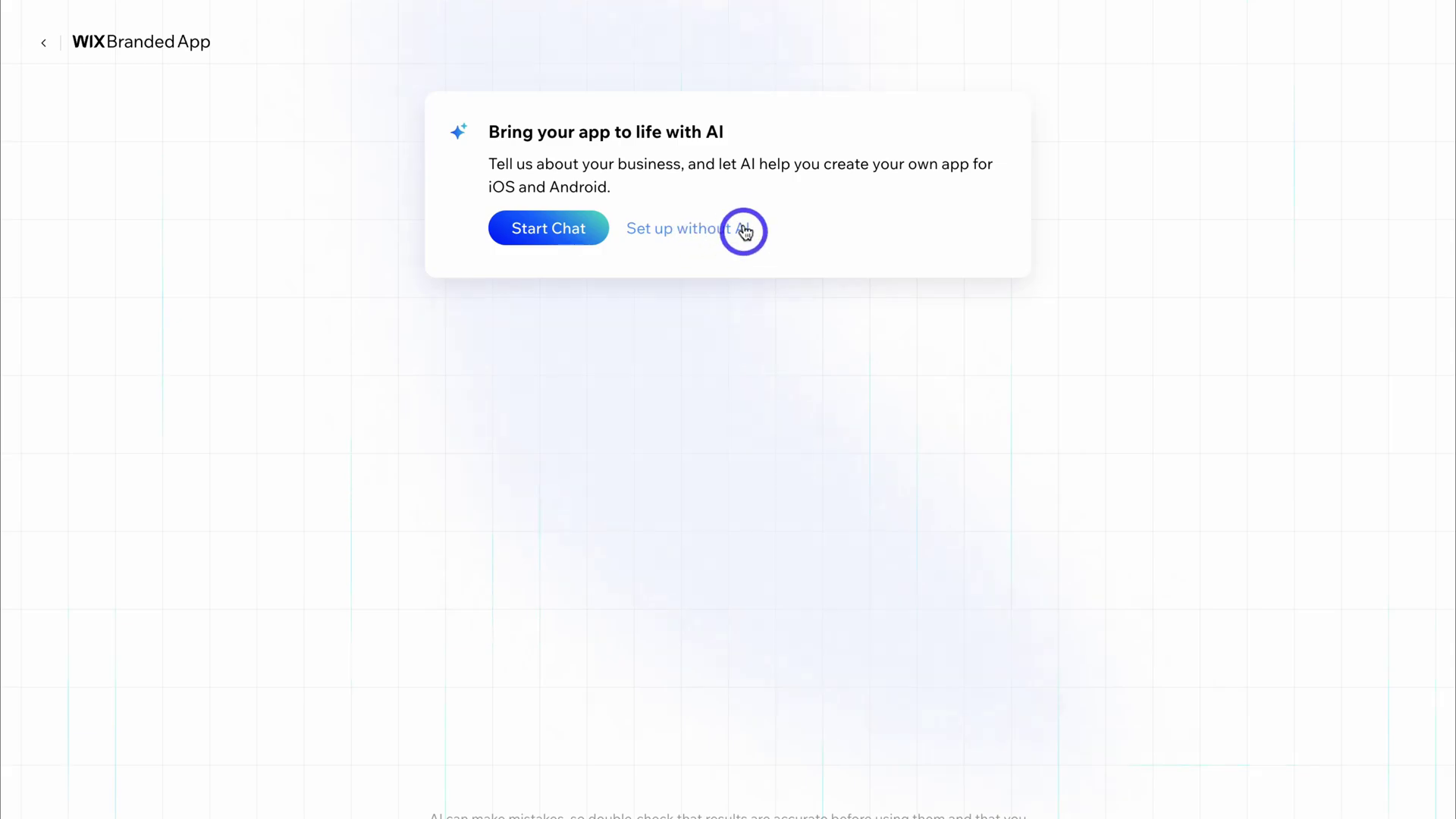
Choose setup without AI and upload FitPlus Logo.png from the FitPlus folder as the app icon
{"action": "left_click", "coordinate": [695, 230]}
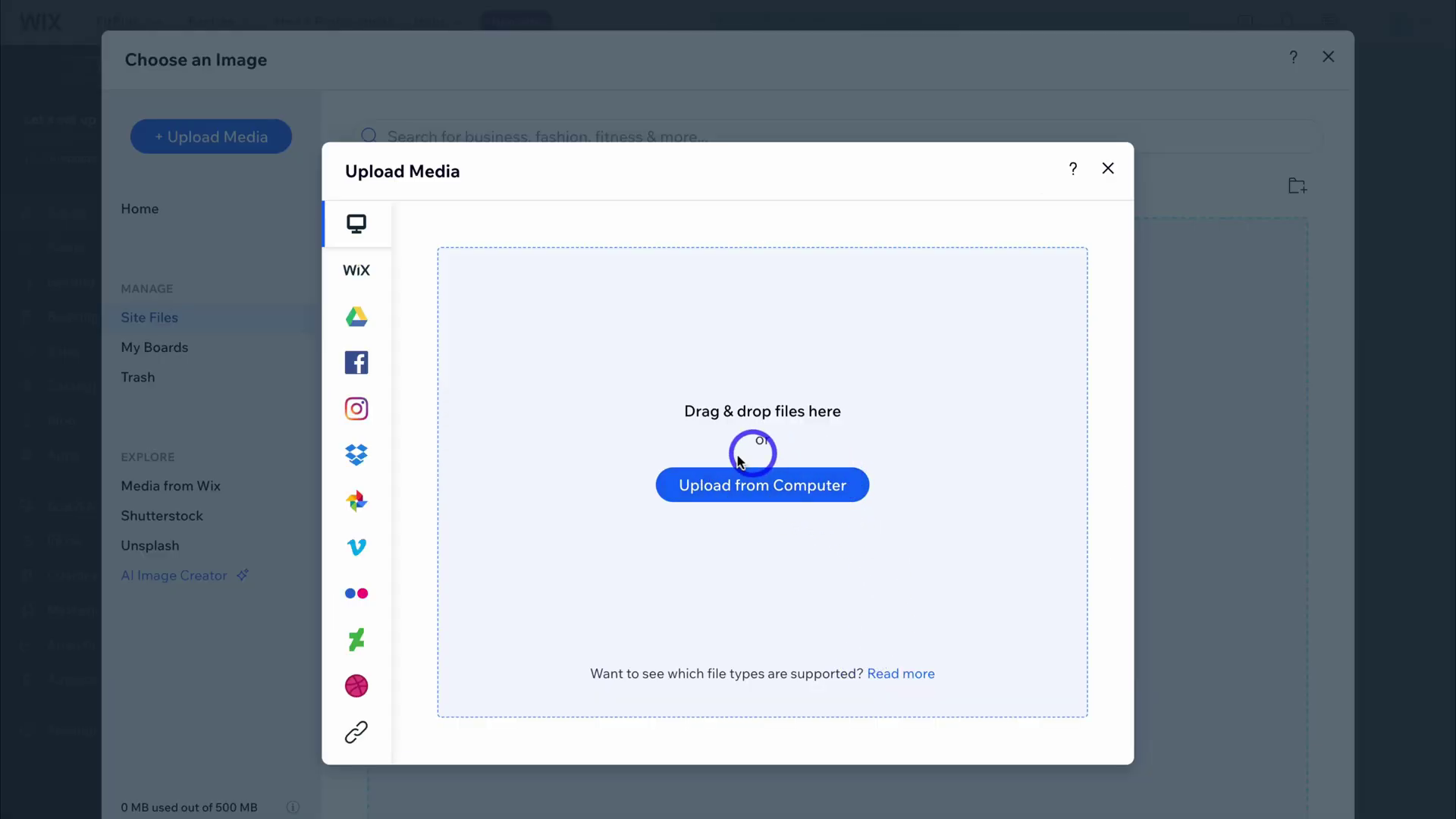
{"action": "left_click", "coordinate": [764, 489]}
{"action": "double_click", "coordinate": [576, 364]}
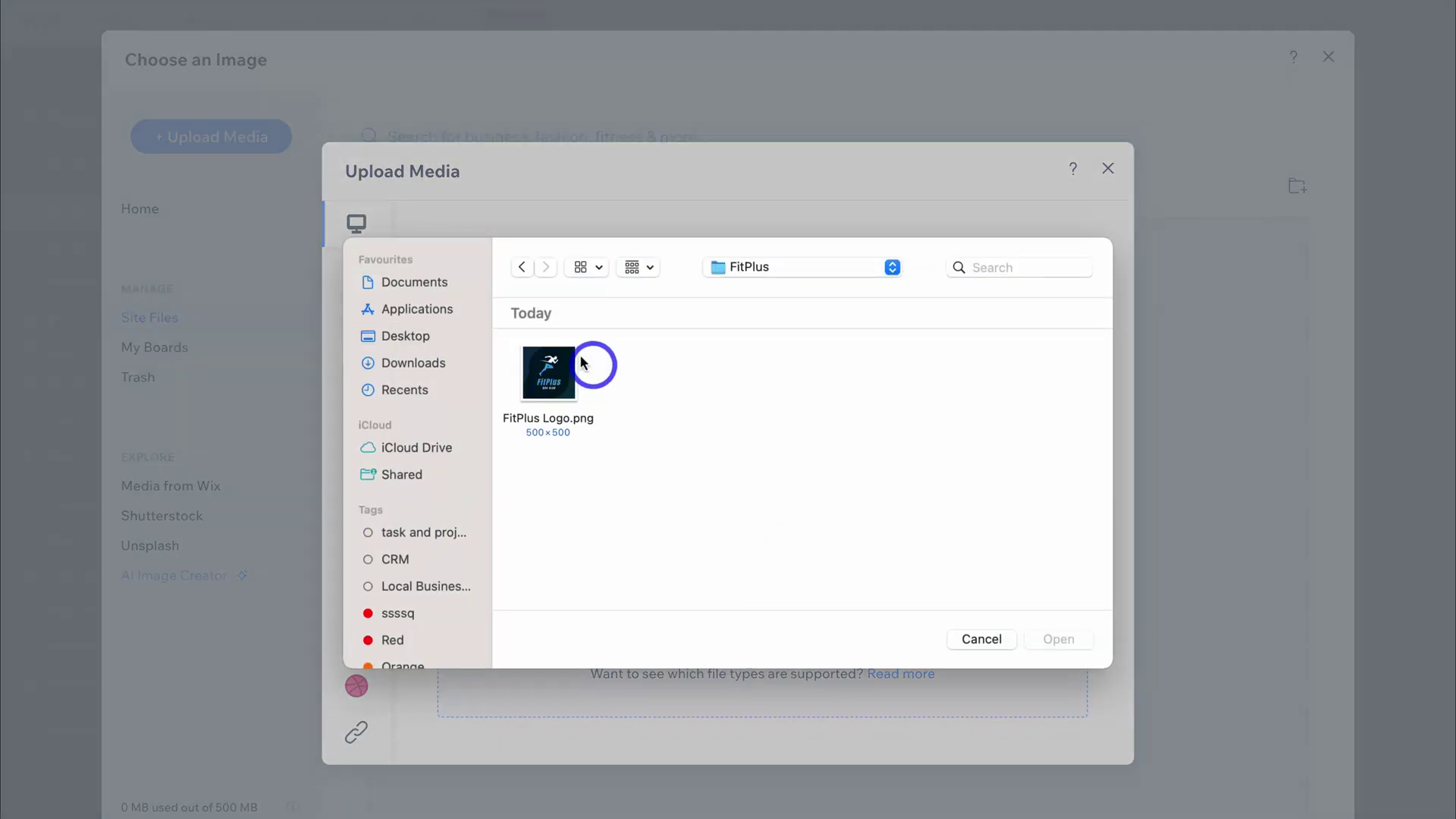
{"action": "left_click", "coordinate": [554, 385]}
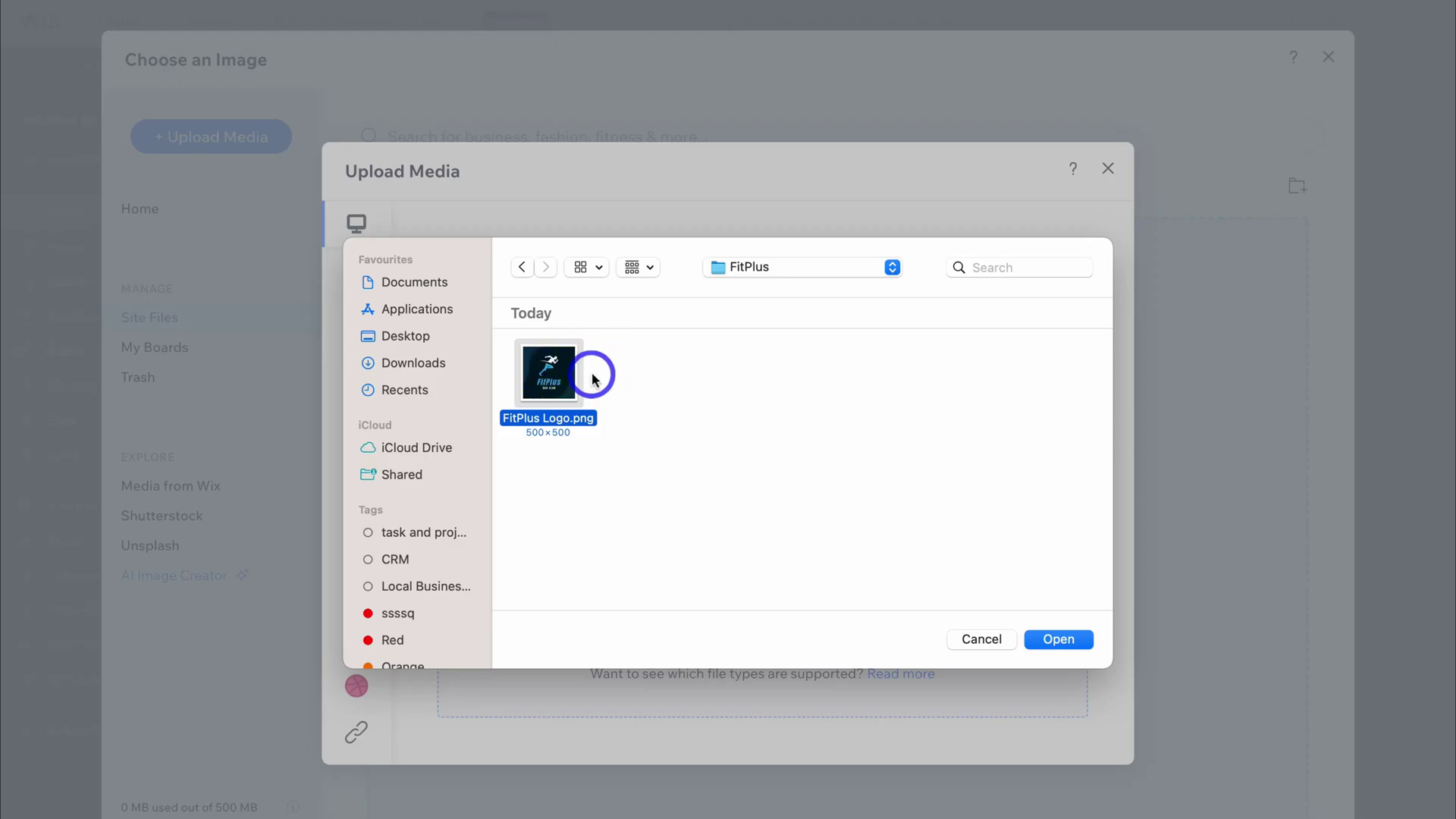
{"action": "left_click", "coordinate": [1059, 640]}
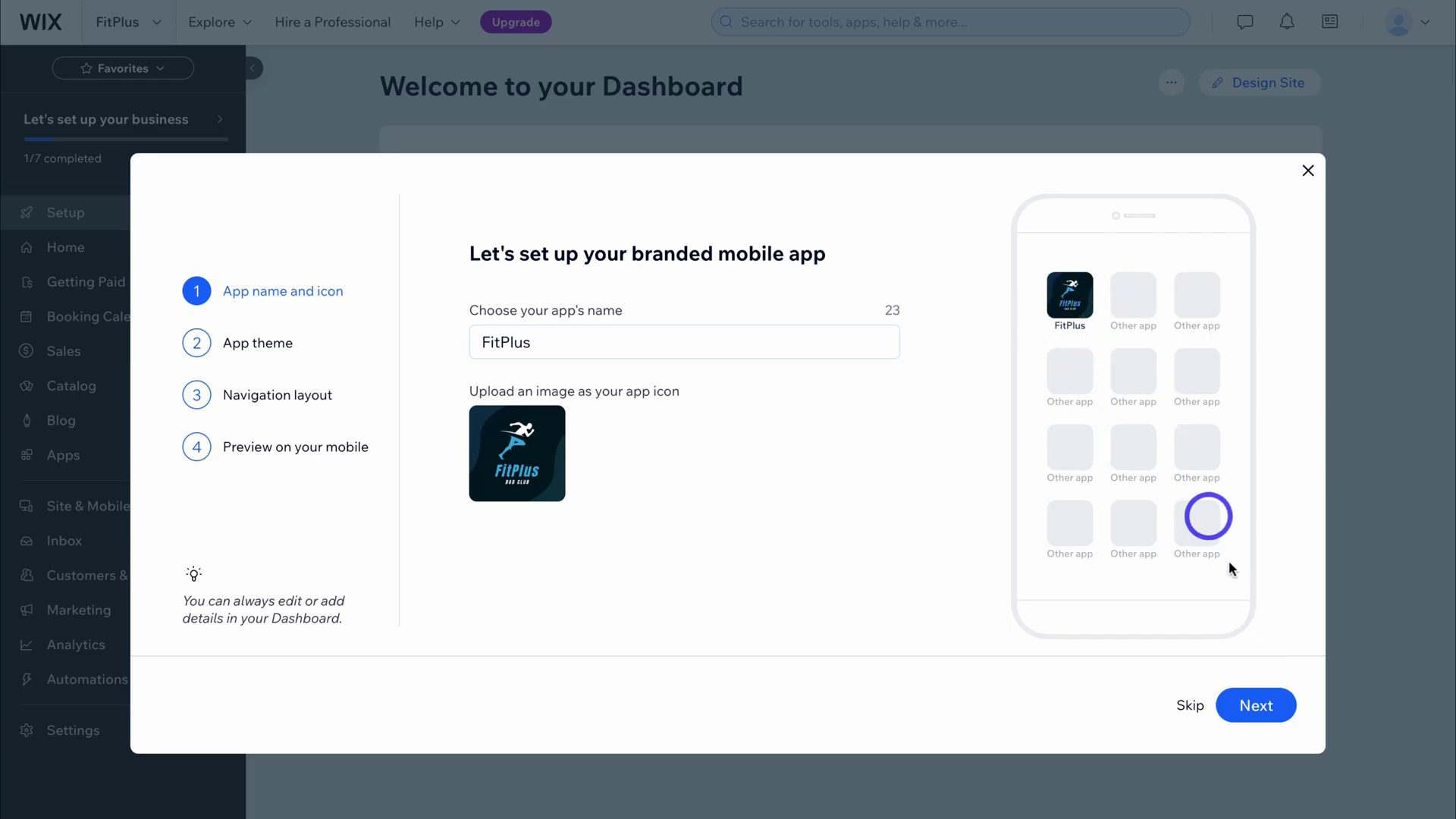
Preview the Natural and Techy themes, then keep the Classic theme
{"action": "left_click", "coordinate": [1276, 713]}
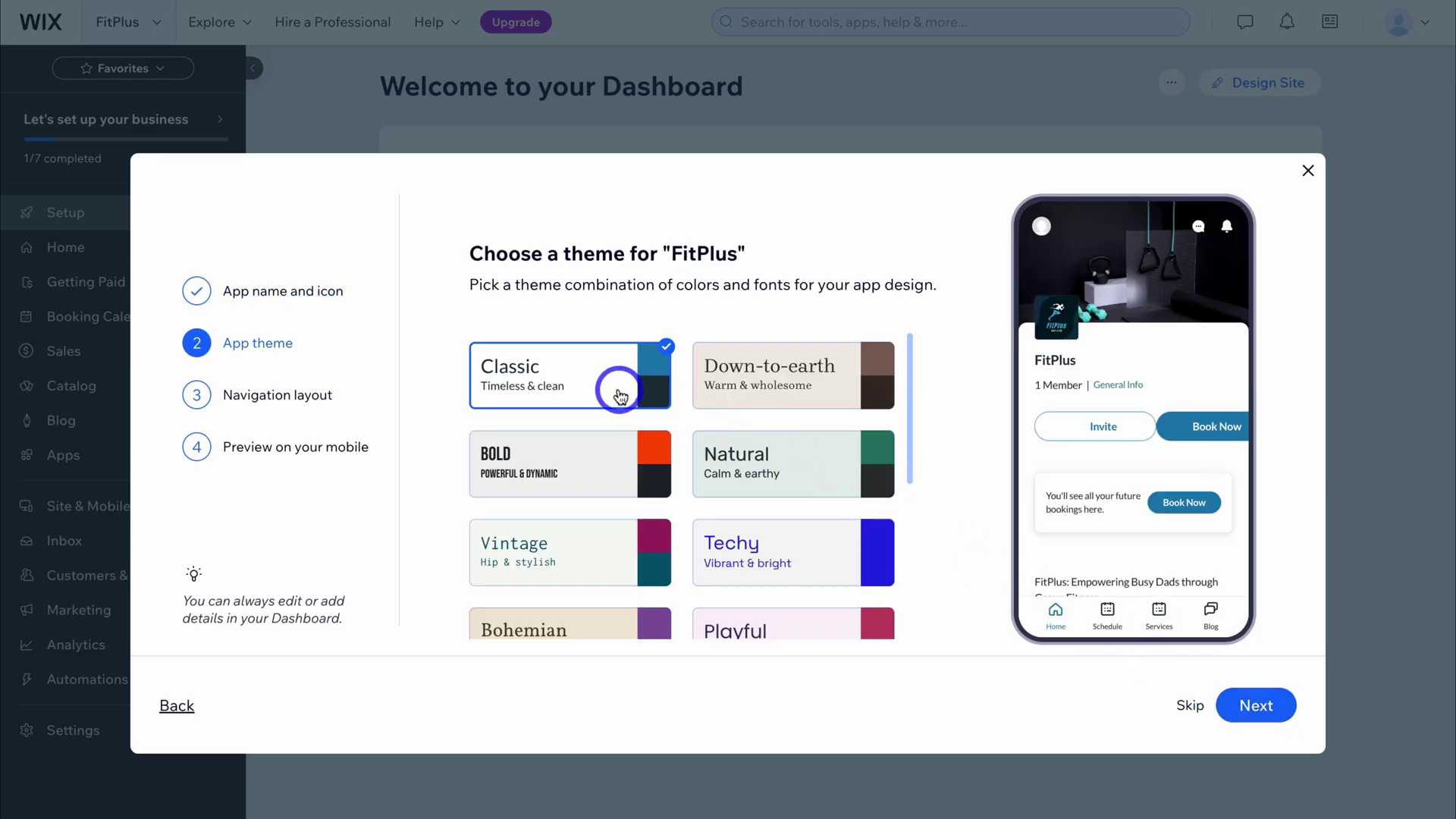
{"action": "left_click", "coordinate": [743, 474]}
{"action": "left_click", "coordinate": [790, 553]}
{"action": "scroll", "coordinate": [789, 553], "scroll_direction": "down", "scroll_amount": 3}
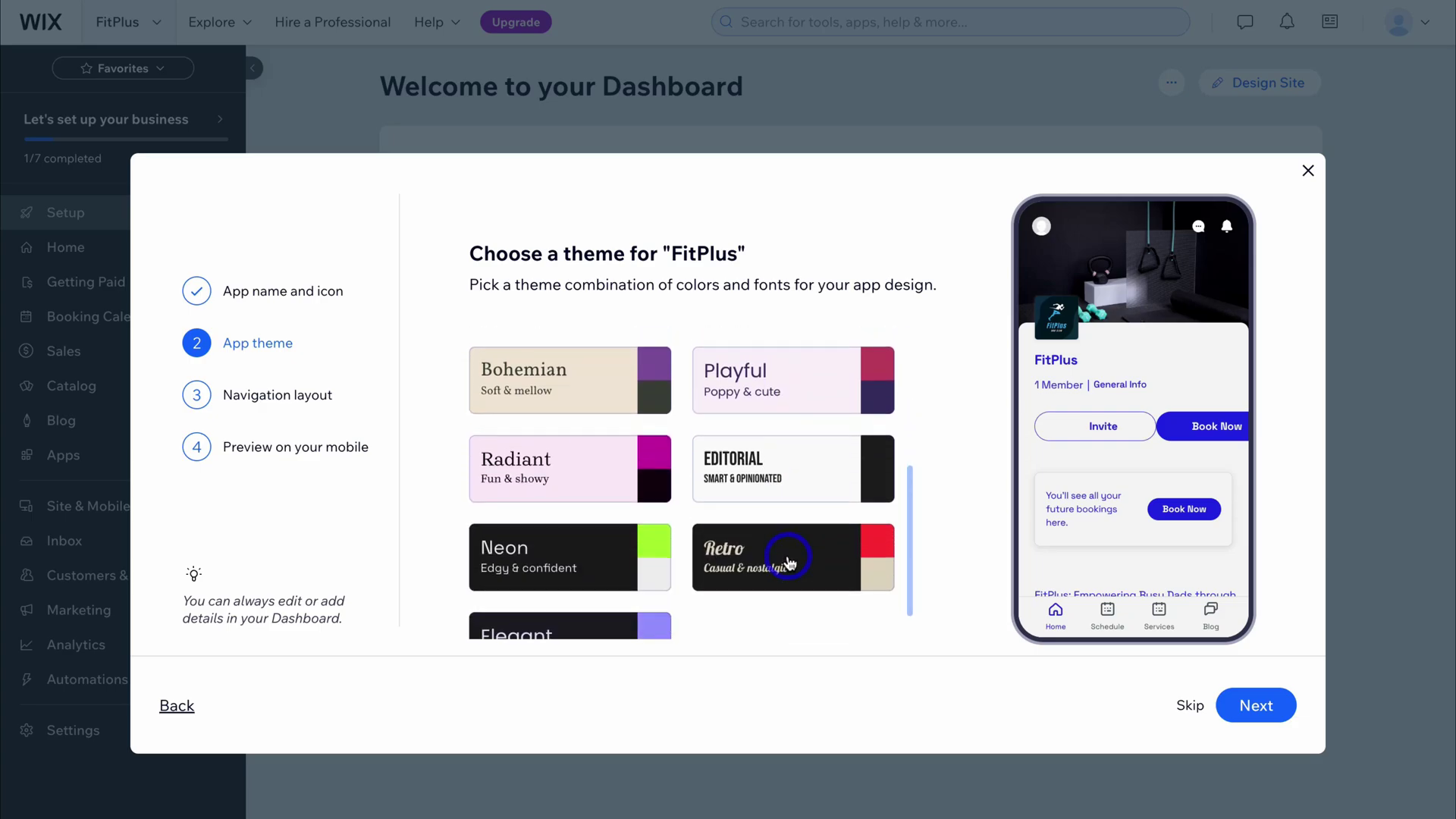
{"action": "scroll", "coordinate": [607, 448], "scroll_direction": "up", "scroll_amount": 3}
{"action": "left_click", "coordinate": [542, 387]}
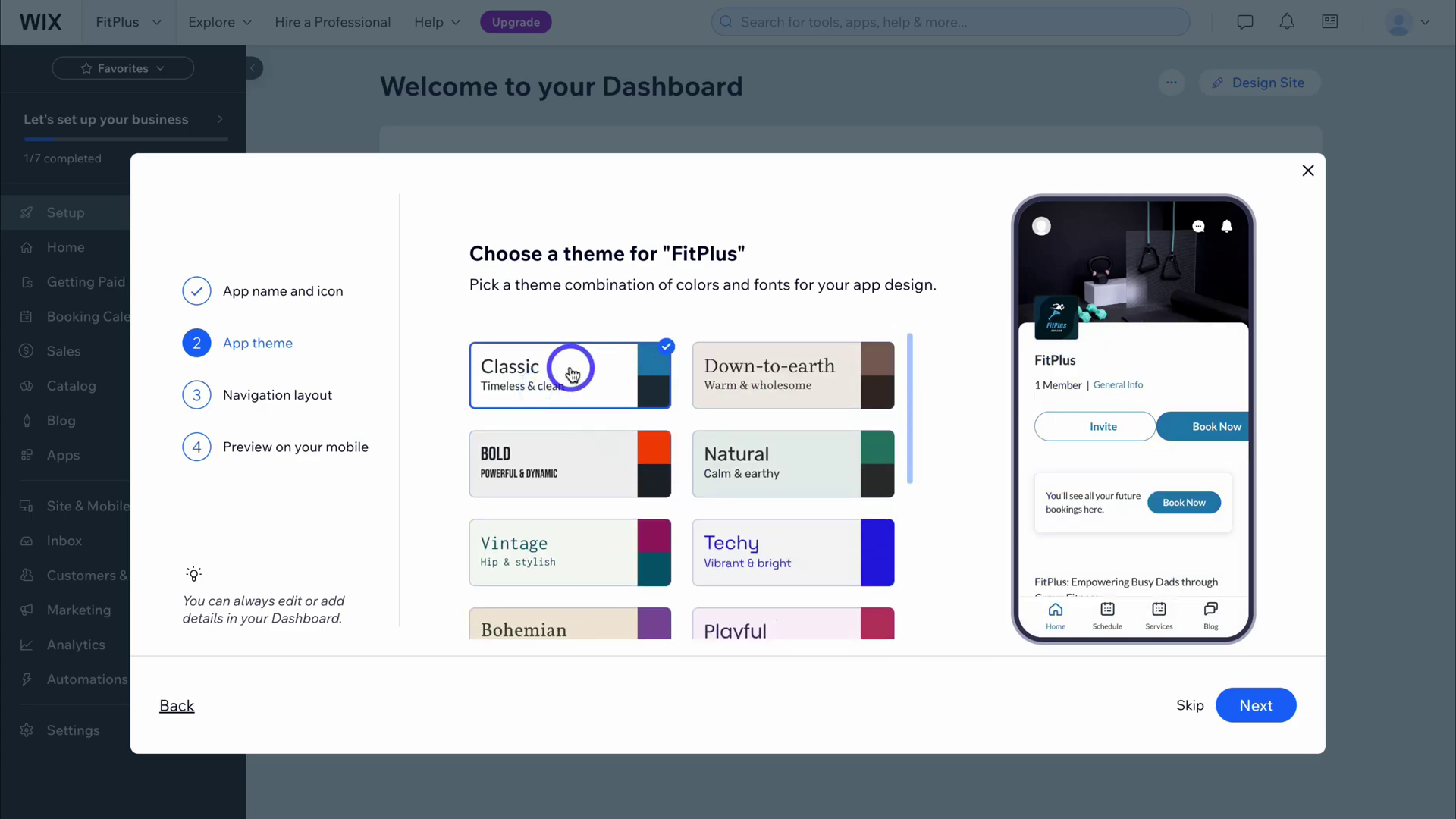
{"action": "left_click", "coordinate": [1256, 705]}
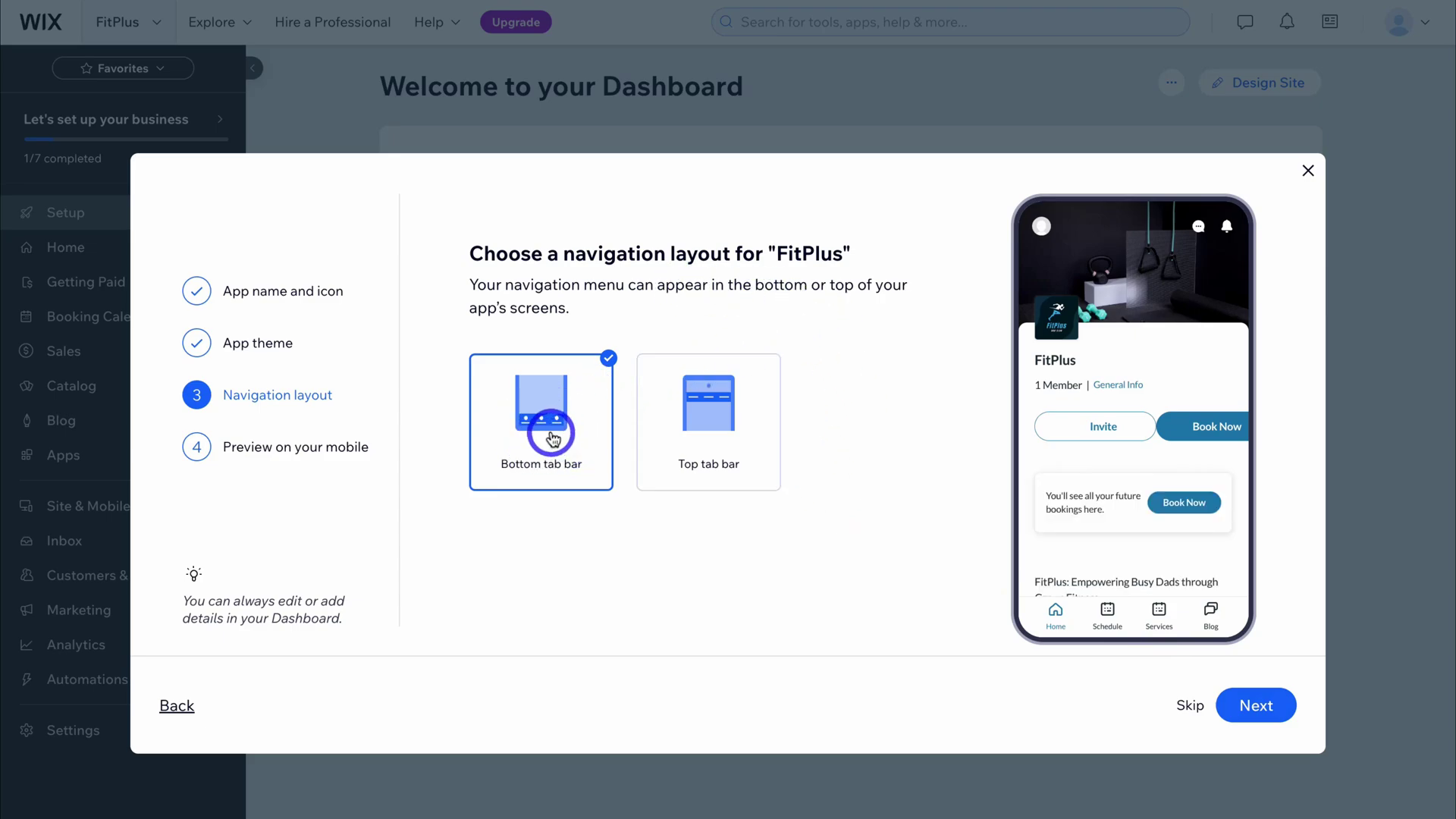
Choose Top tab bar navigation and finish the mobile preview step
{"action": "left_click", "coordinate": [714, 452]}
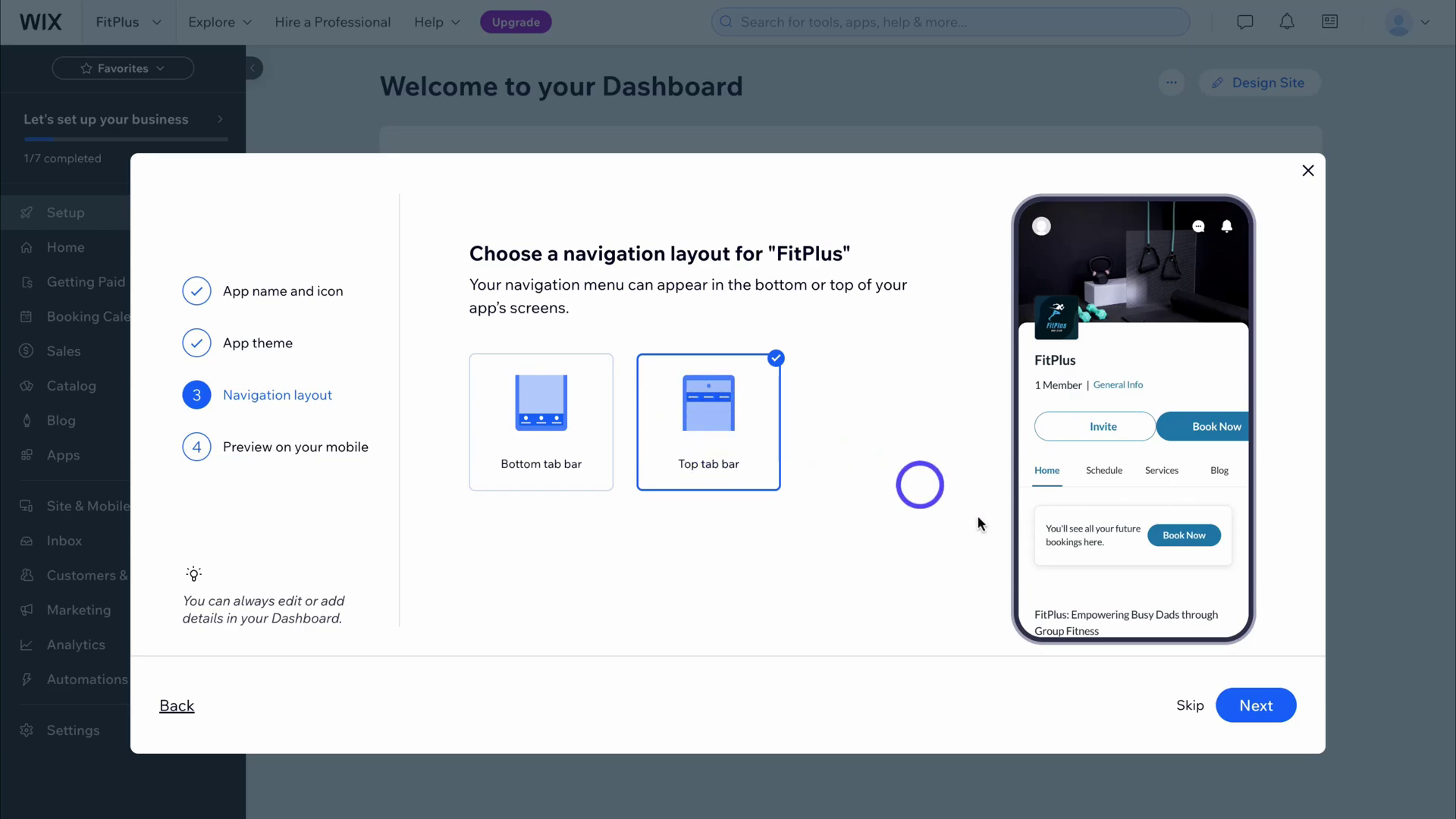
{"action": "left_click", "coordinate": [1262, 713]}
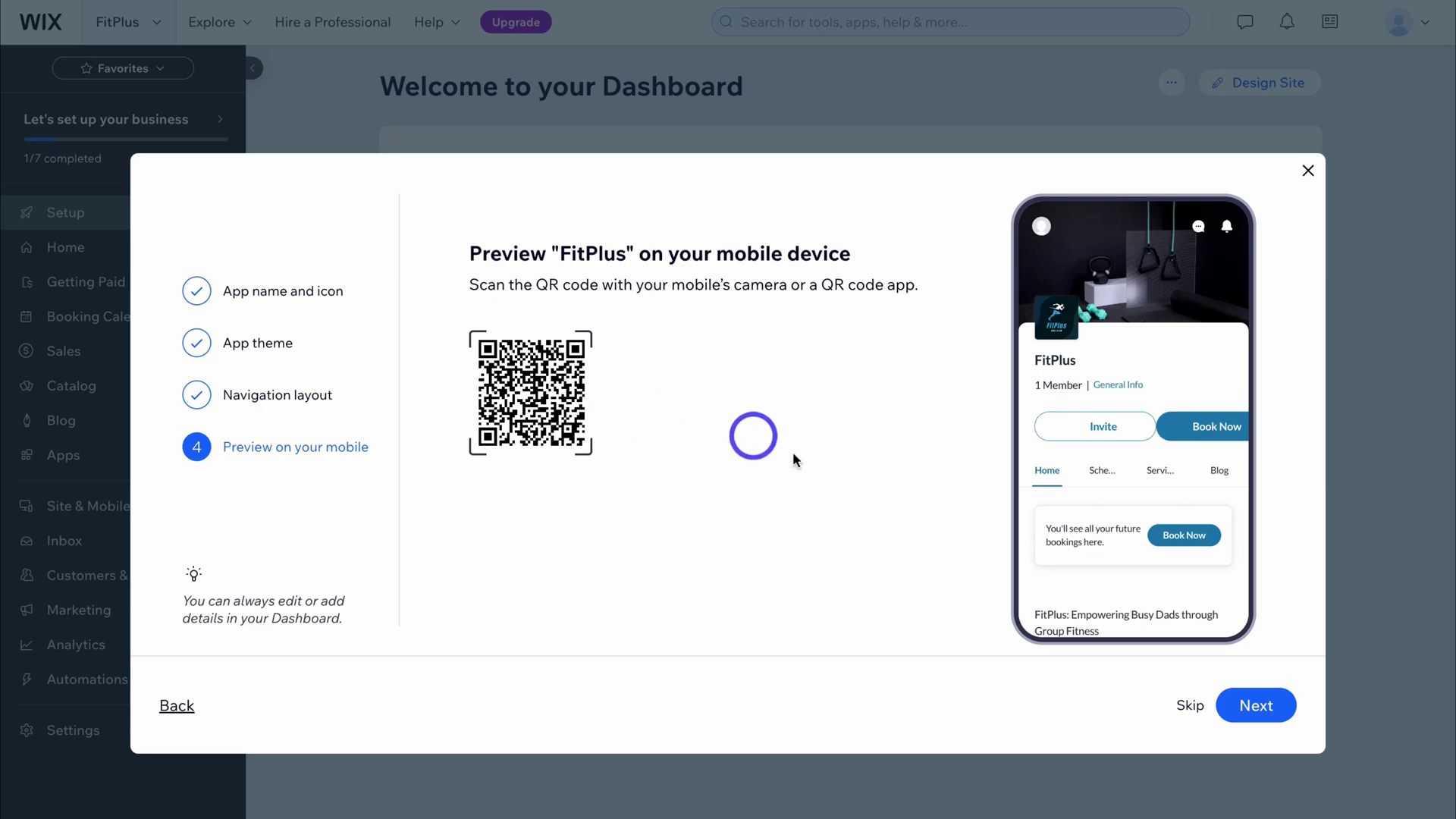
{"action": "left_click", "coordinate": [1253, 704]}
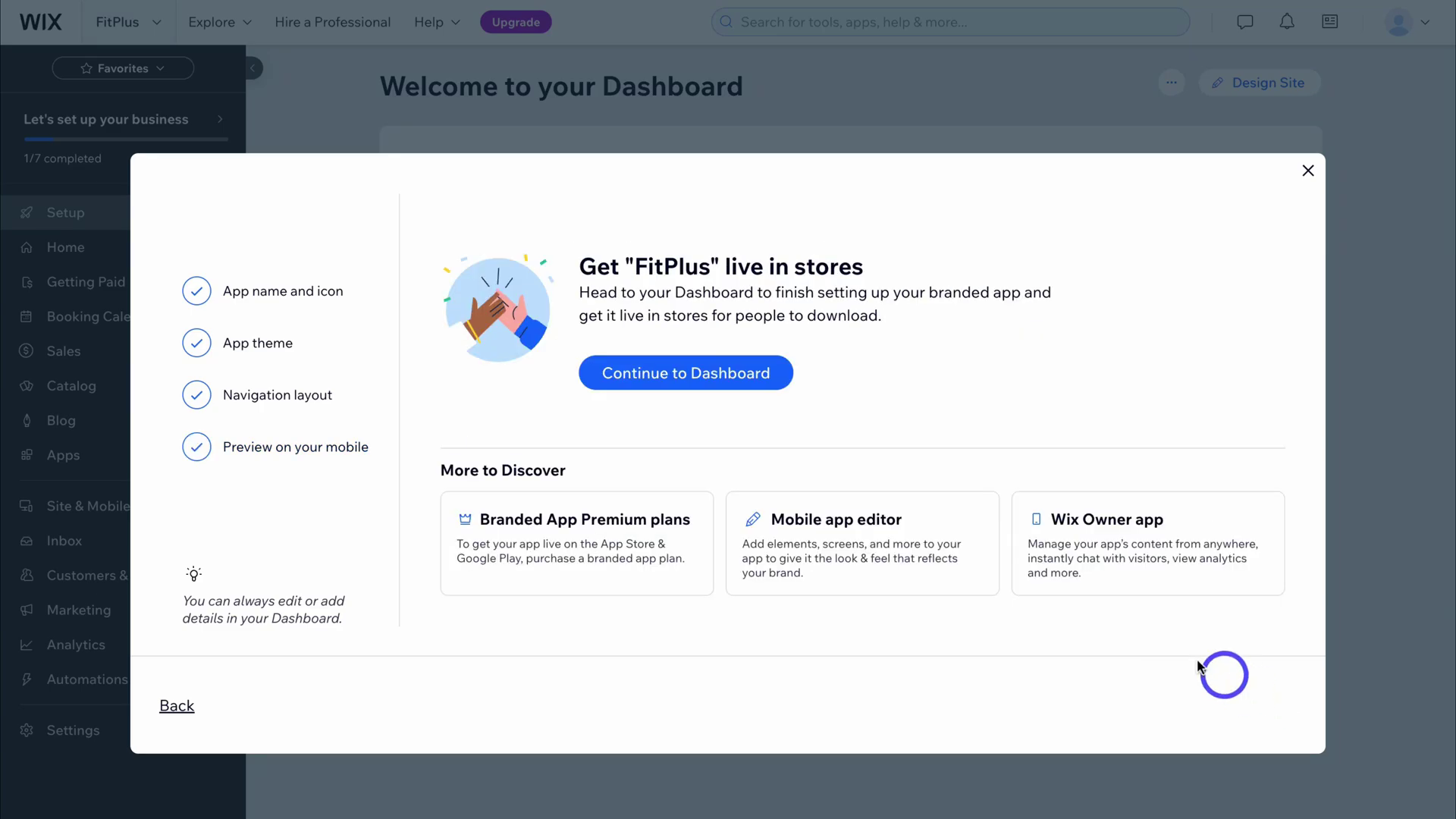
Continue to the Dashboard and start the 'Add your first service' task
{"action": "left_click", "coordinate": [686, 377]}
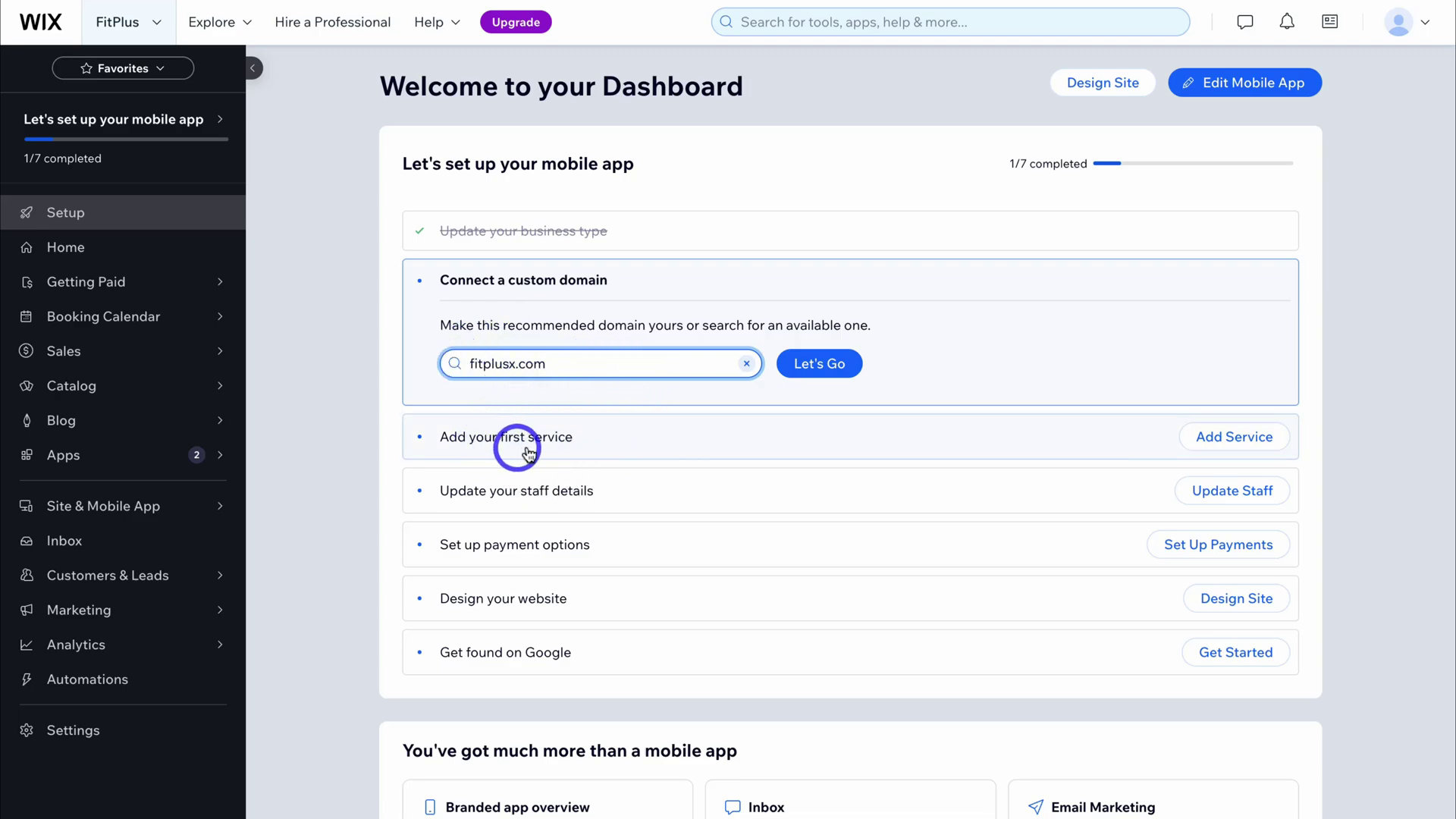
{"action": "left_click", "coordinate": [694, 451]}
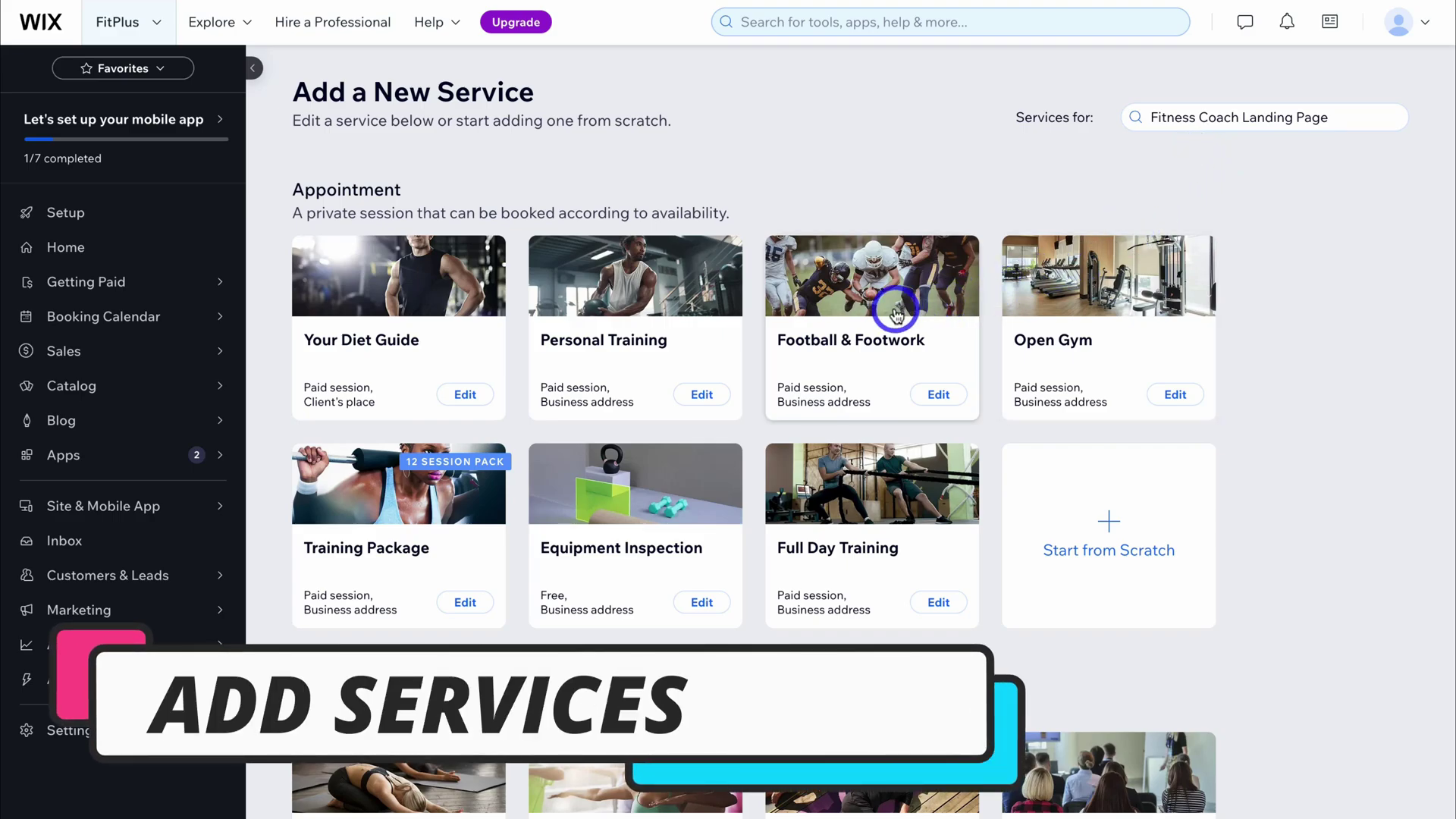
Create Busy Dad Package 101 from the Training Package template, with tagline and description
{"action": "left_click", "coordinate": [410, 504]}
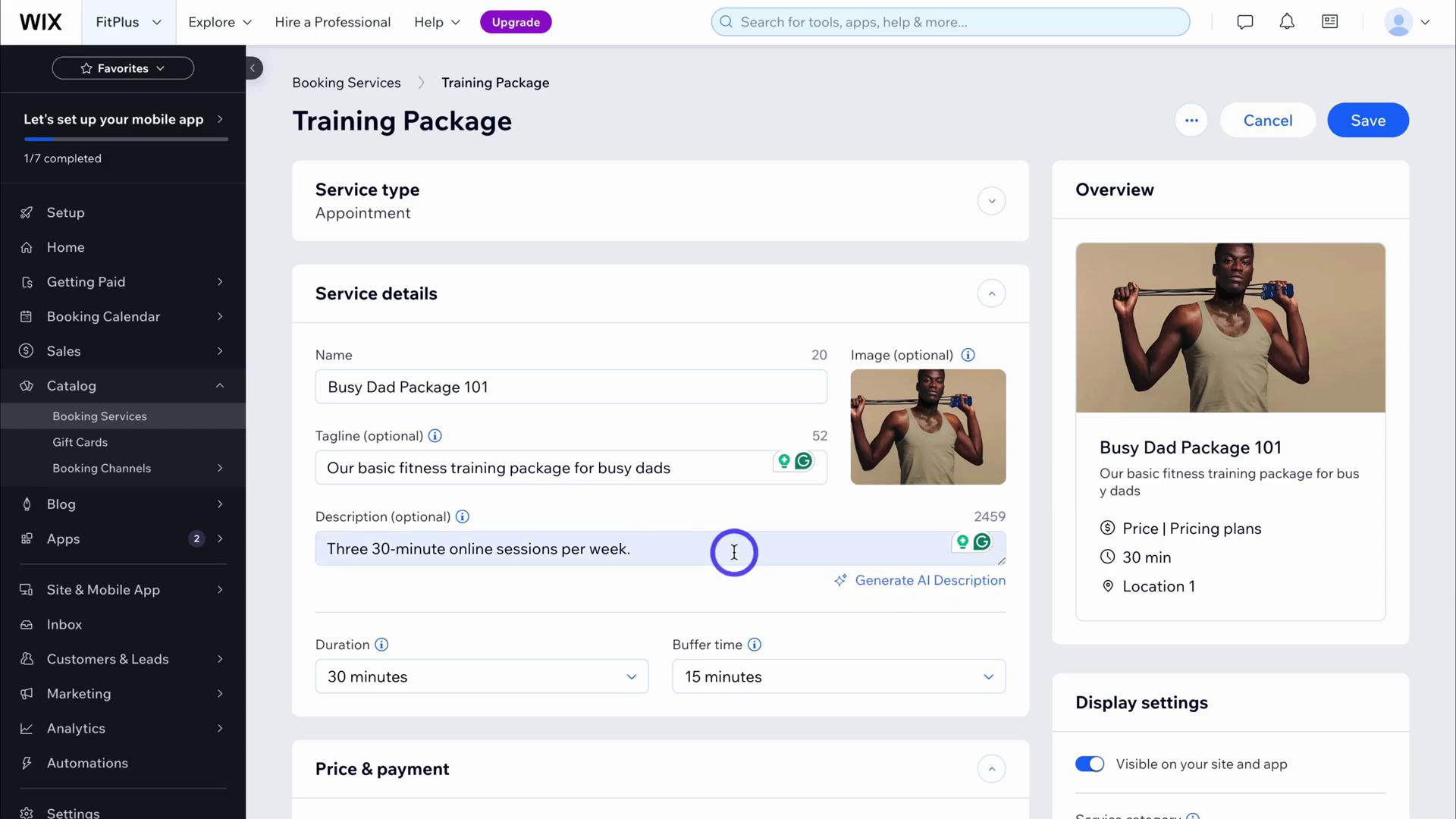
{"action": "mouse_move", "coordinate": [906, 438]}
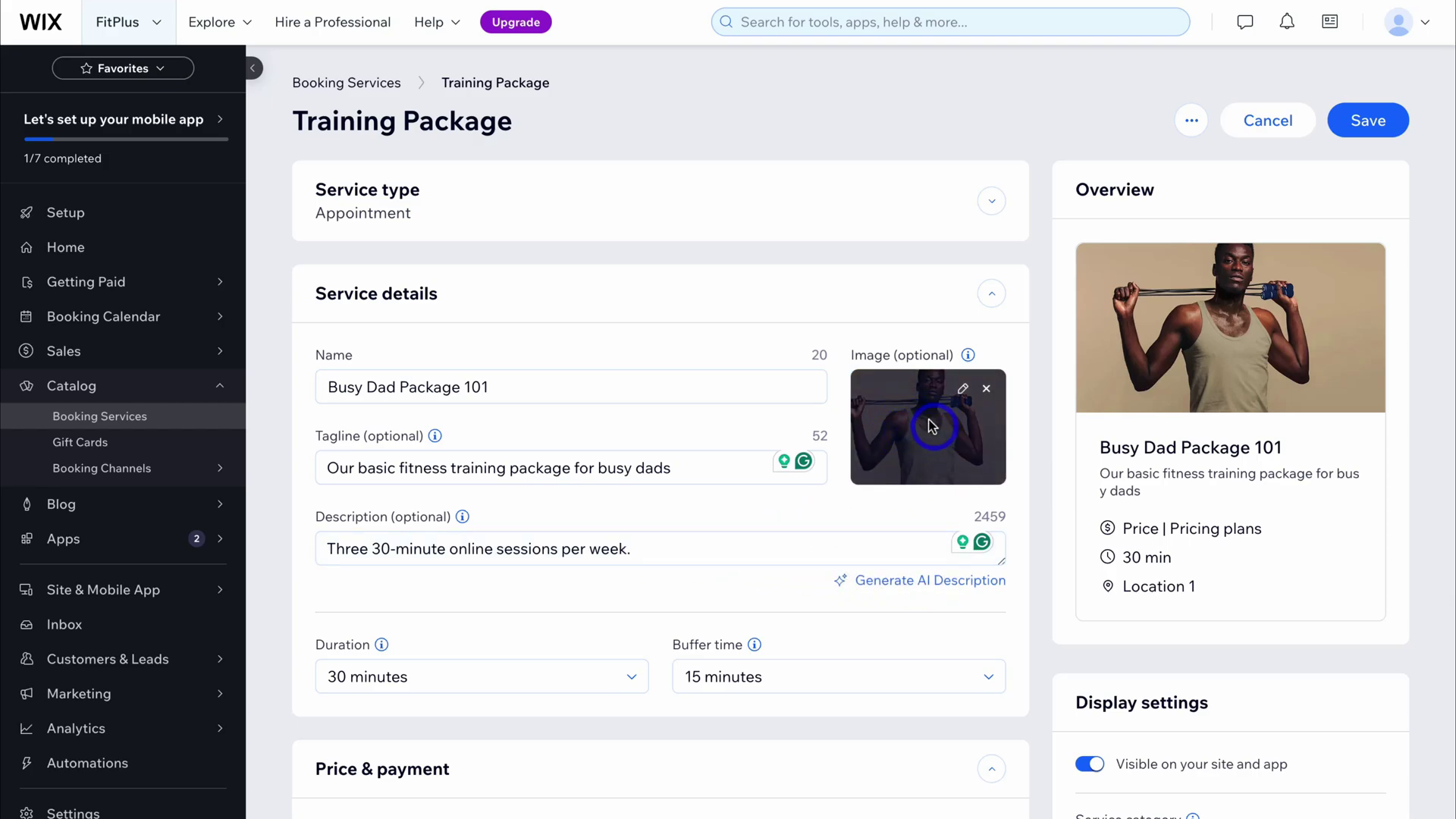
{"action": "scroll", "coordinate": [930, 436], "scroll_direction": "down", "scroll_amount": 8}
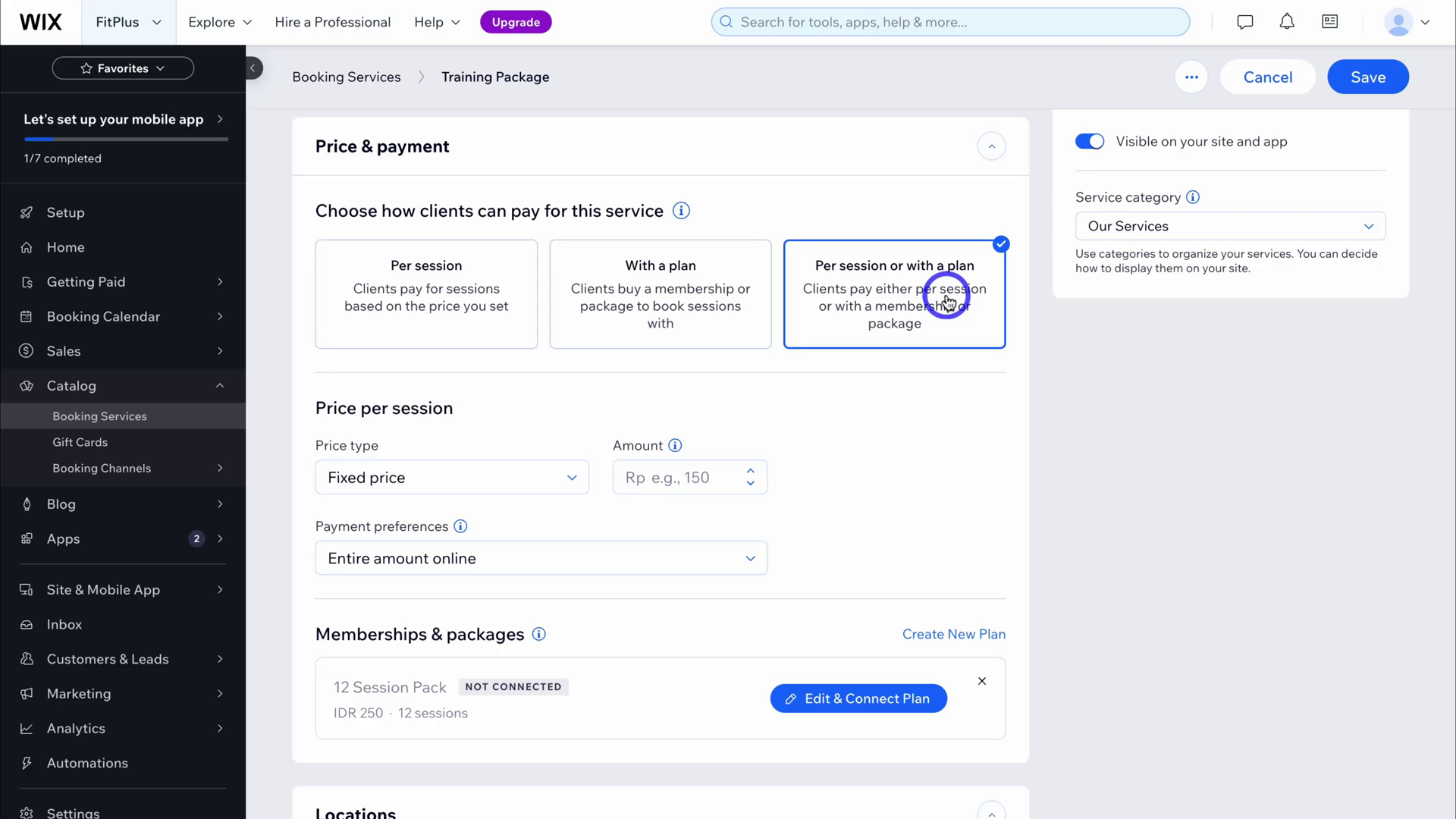
Set a $350 price, paid entirely online and charged per session
{"action": "left_click", "coordinate": [662, 479]}
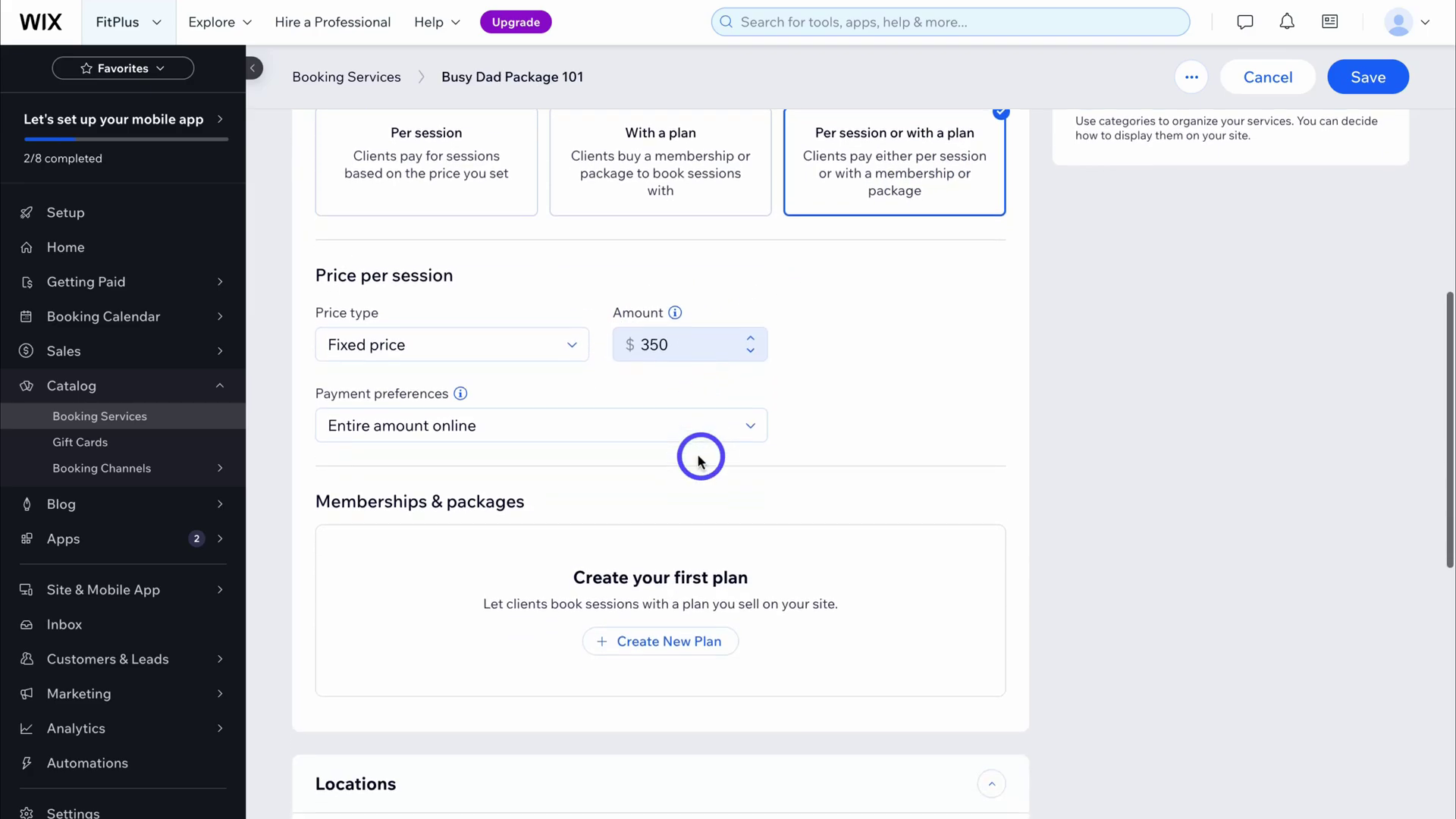
{"action": "left_click", "coordinate": [579, 439]}
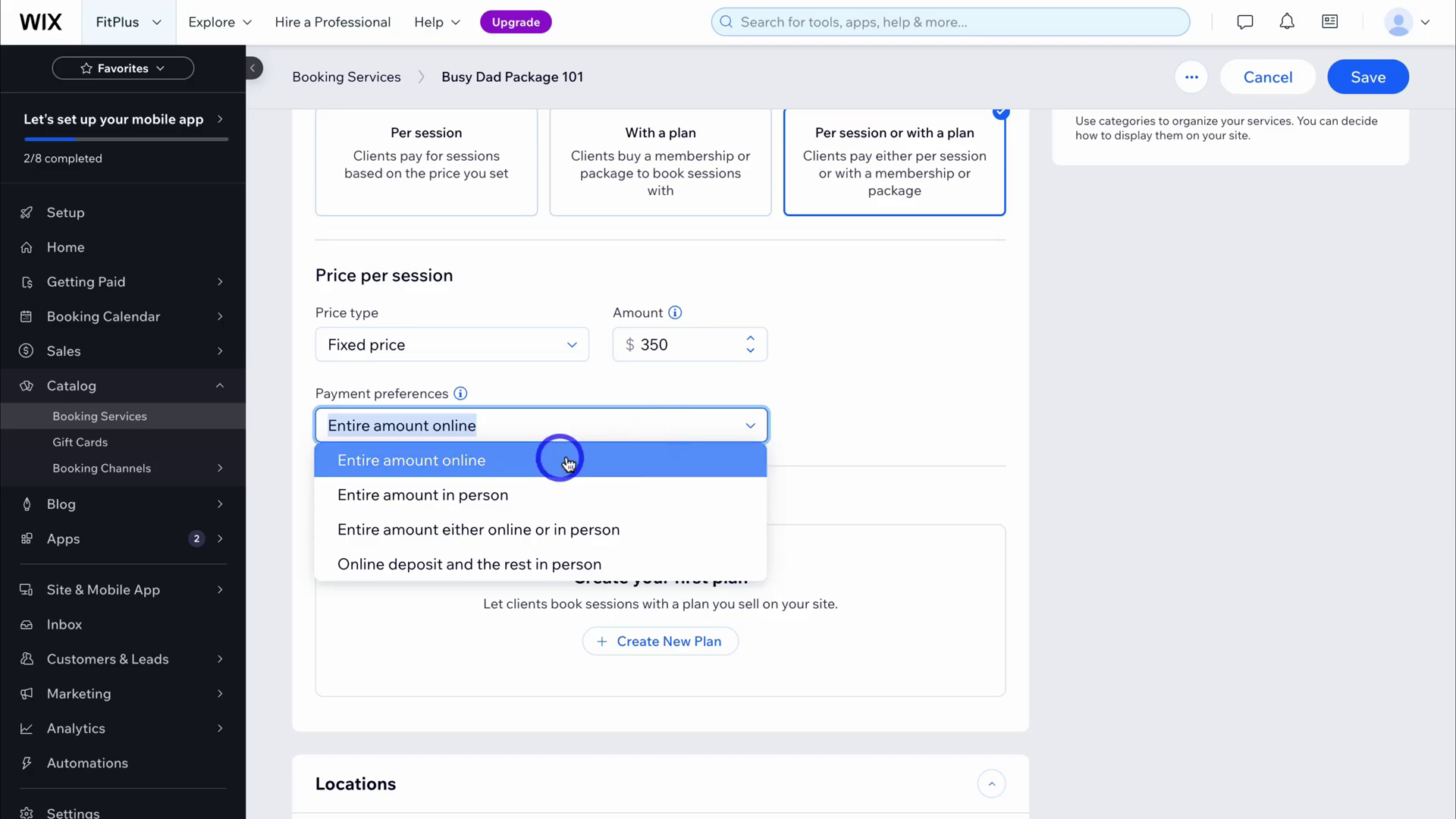
{"action": "left_click", "coordinate": [855, 433]}
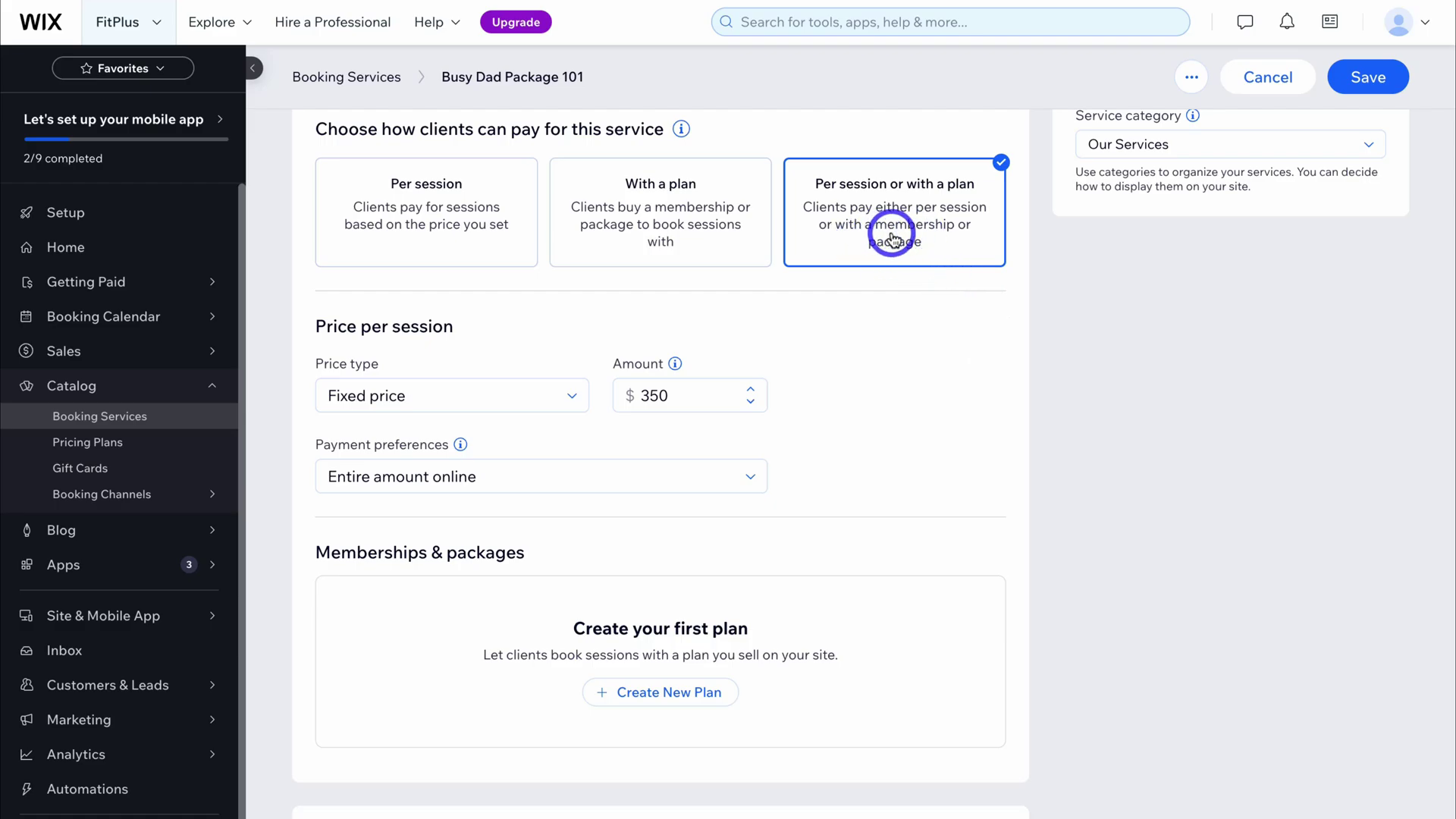
{"action": "left_click", "coordinate": [430, 227]}
{"action": "scroll", "coordinate": [429, 227], "scroll_direction": "down", "scroll_amount": 5}
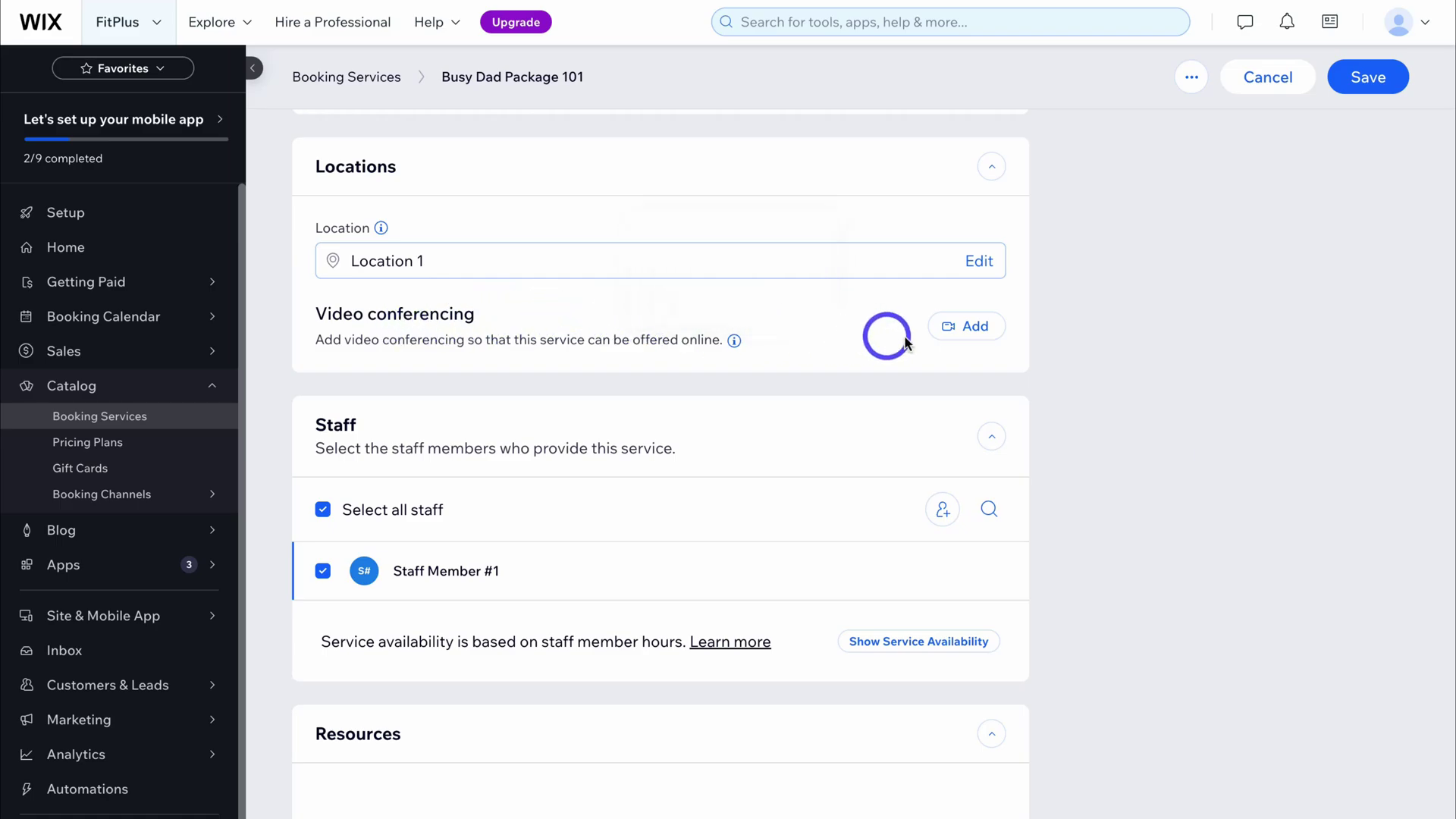
Add Zoom video conferencing to the service, dismissing the connection prompt
{"action": "left_click", "coordinate": [957, 328]}
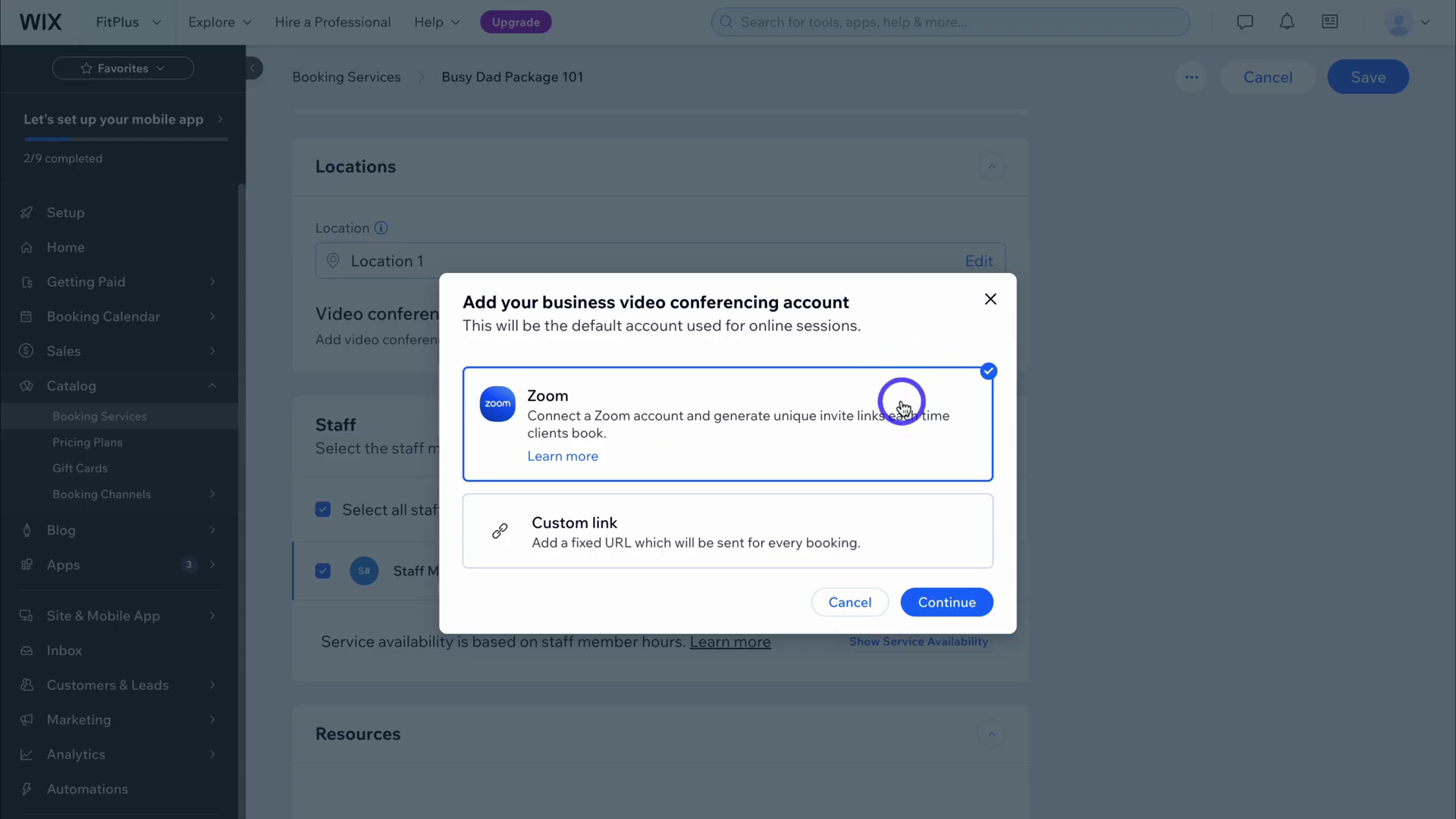
{"action": "left_click", "coordinate": [948, 599]}
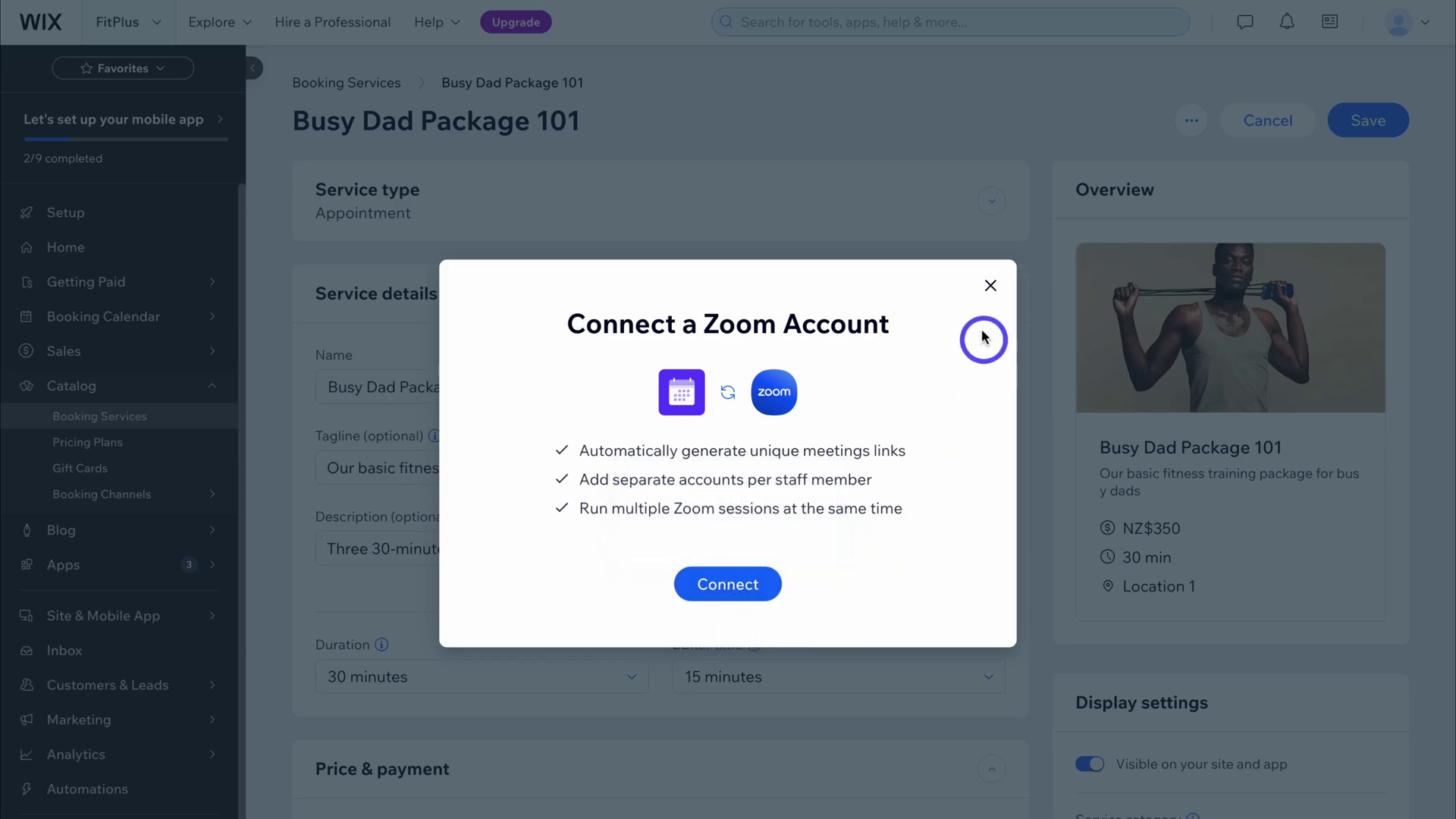
{"action": "left_click", "coordinate": [987, 286]}
Save the Busy Dad Package 101 service
{"action": "scroll", "coordinate": [981, 471], "scroll_direction": "down", "scroll_amount": 1}
{"action": "scroll", "coordinate": [980, 467], "scroll_direction": "down", "scroll_amount": 15}
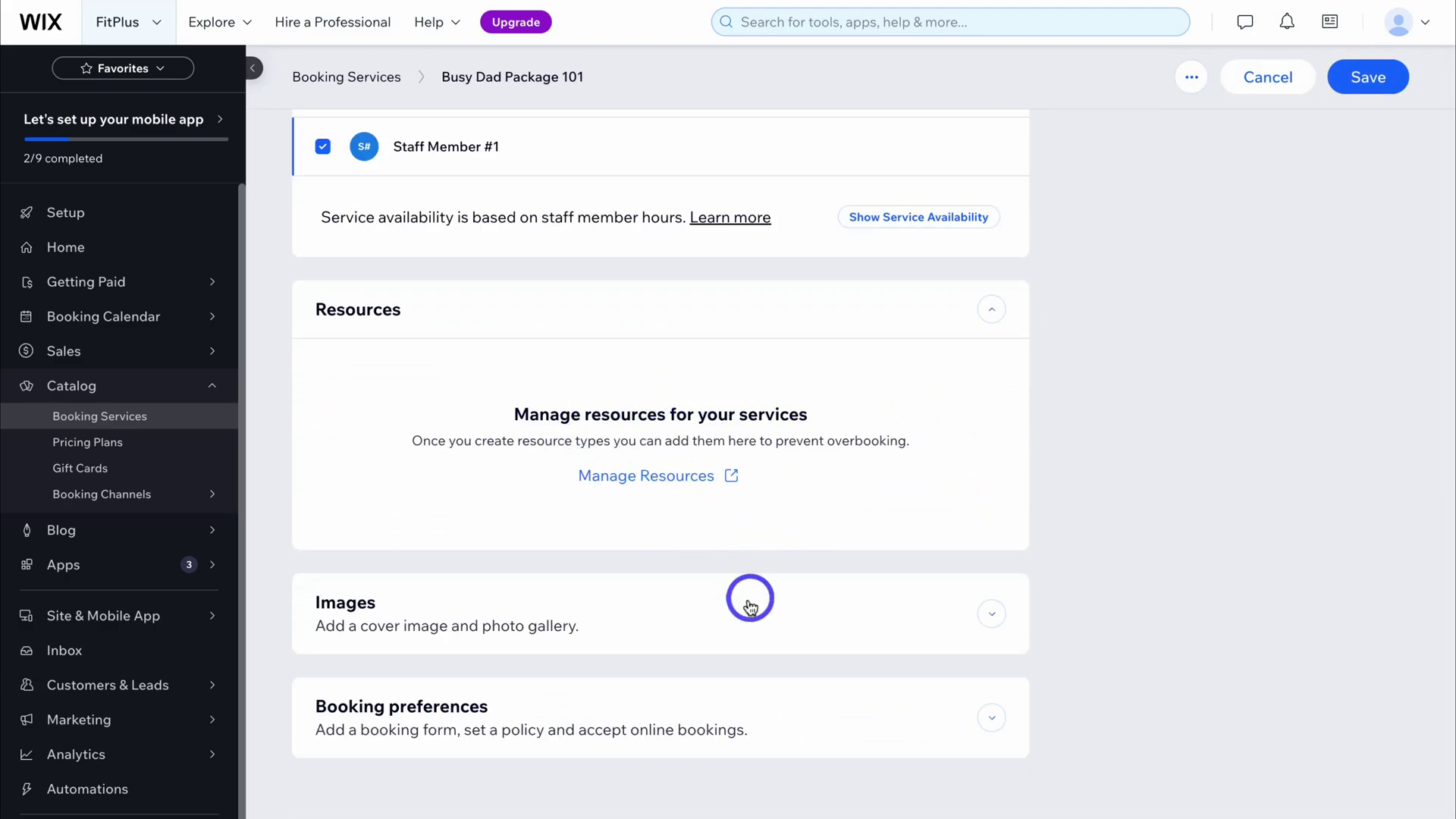
{"action": "scroll", "coordinate": [728, 698], "scroll_direction": "down", "scroll_amount": 1}
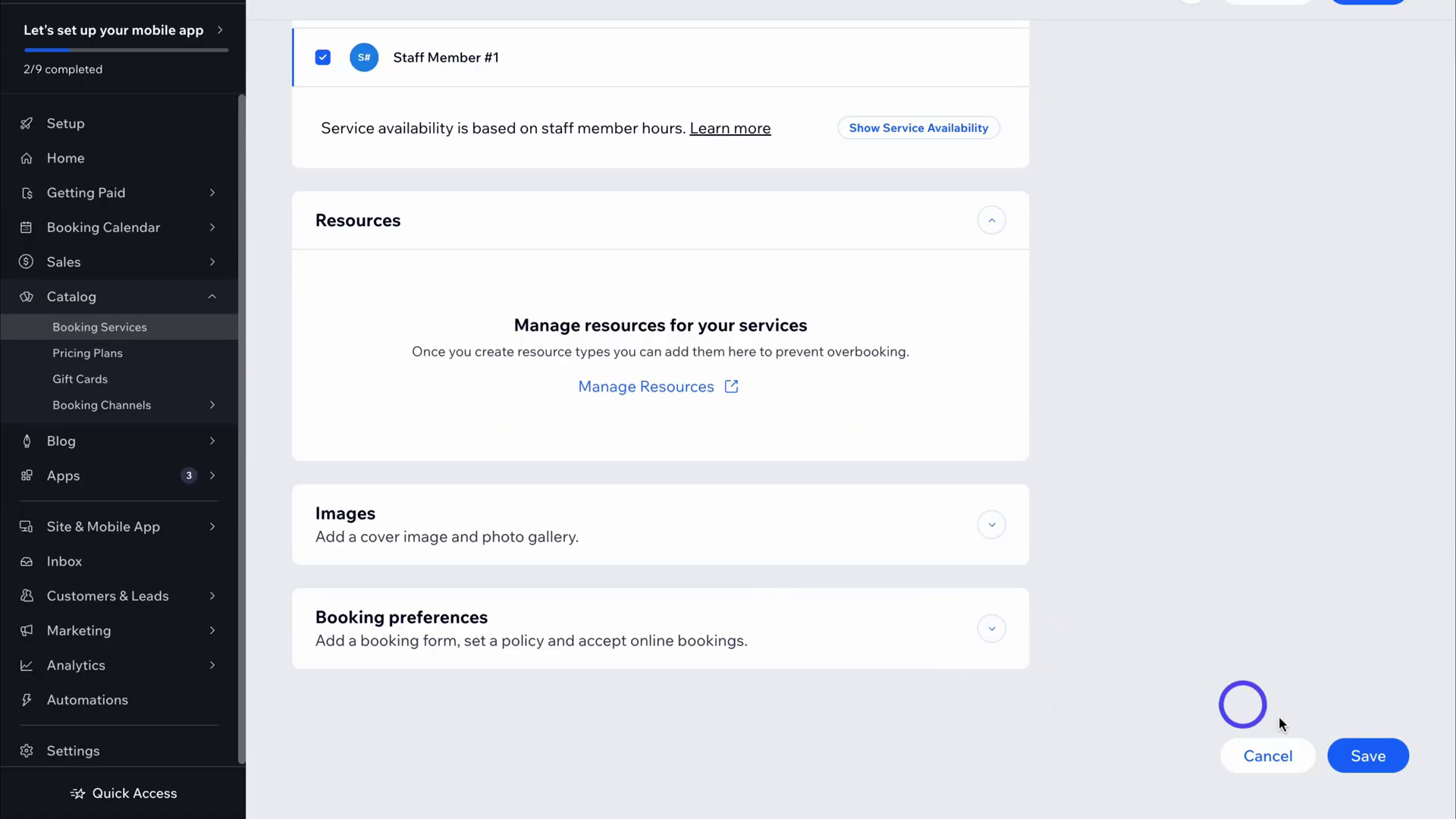
{"action": "left_click", "coordinate": [1360, 756]}
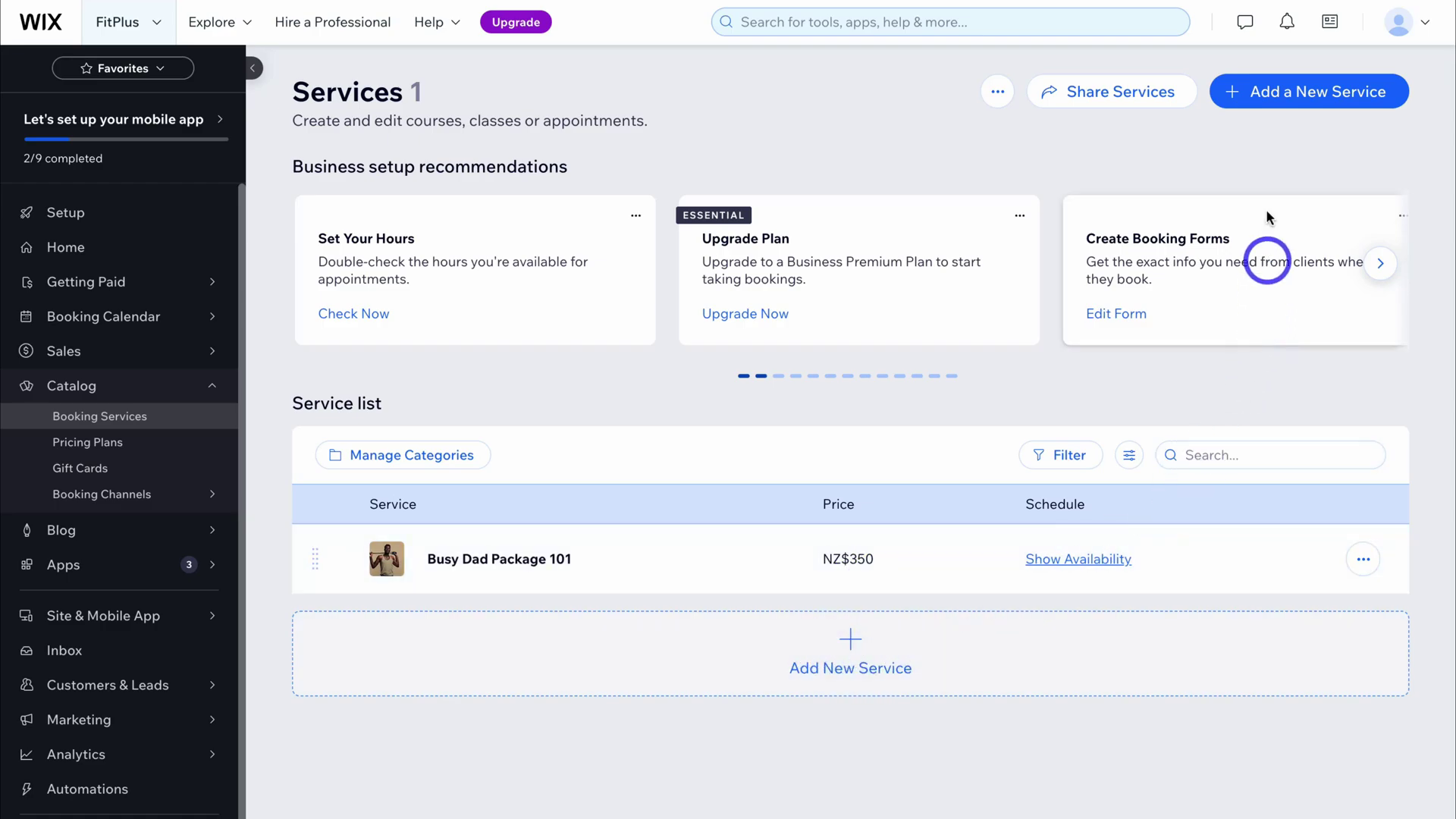
Create the Dads Group Class service priced at NZ$25
{"action": "left_click", "coordinate": [1241, 105]}
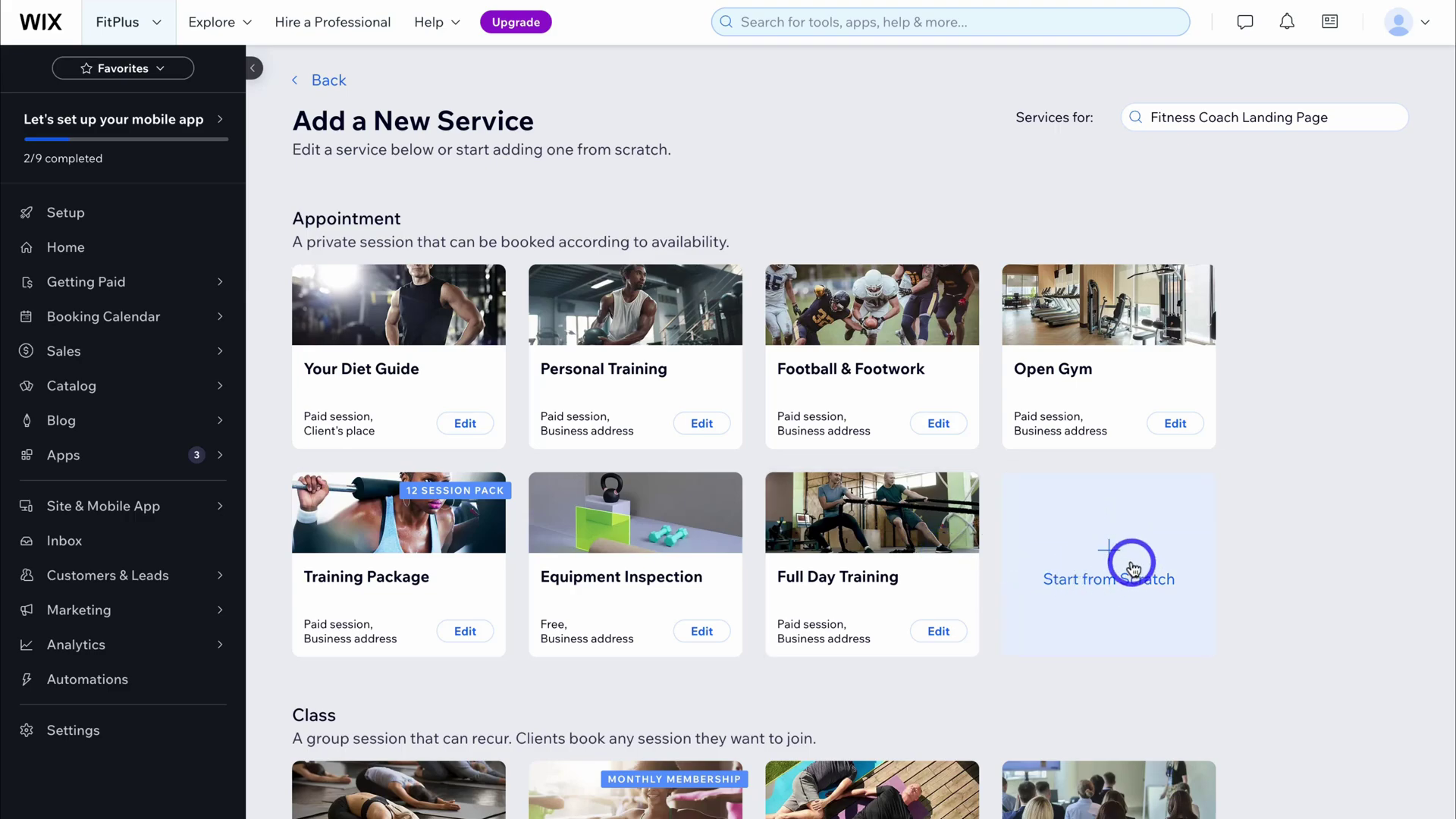
{"action": "scroll", "coordinate": [1132, 567], "scroll_direction": "down", "scroll_amount": 8}
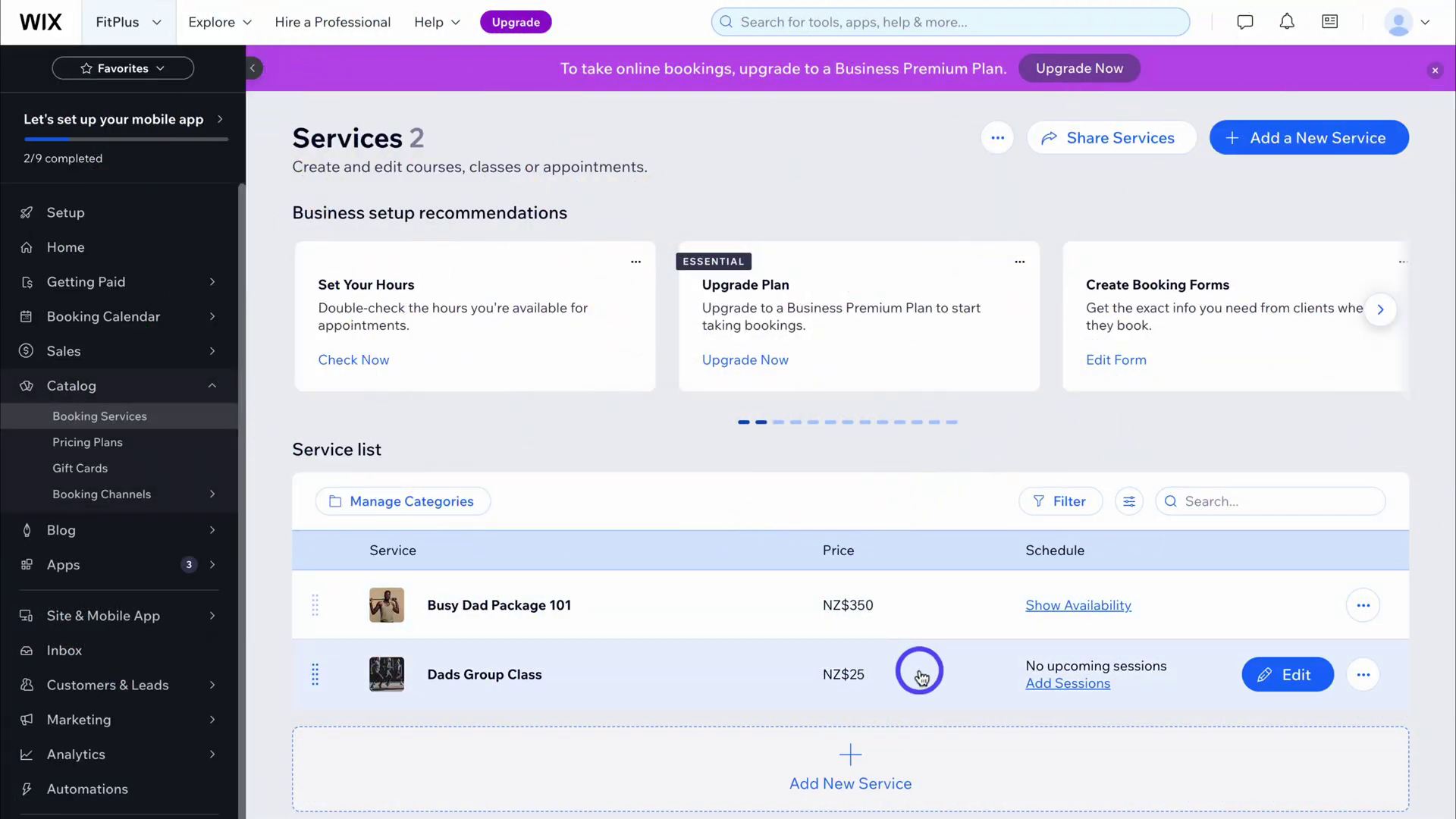
Open the Setup checklist showing 2/9 mobile app steps completed
{"action": "left_click", "coordinate": [120, 221]}
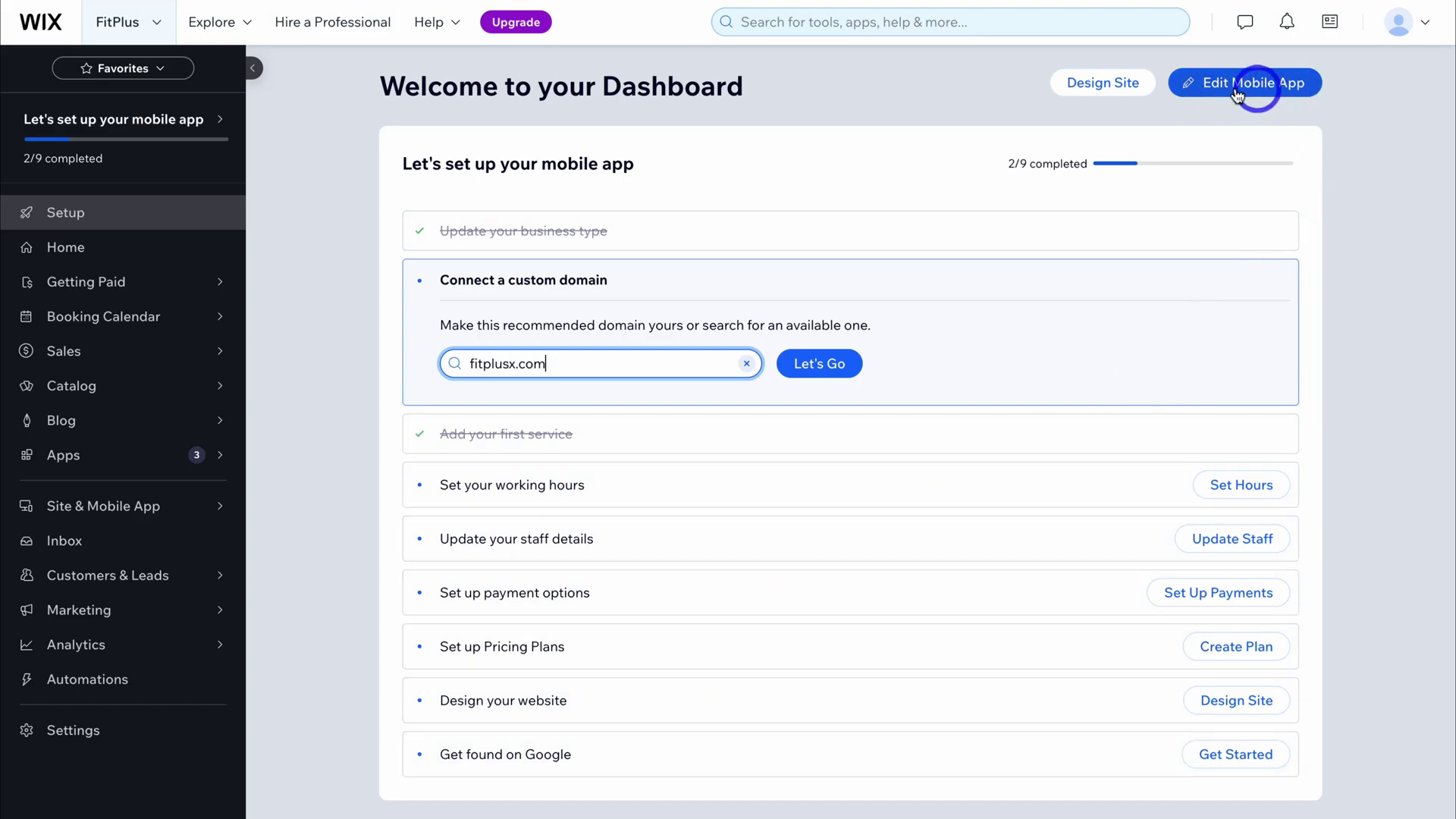
Open the app editor, select the Home header and keep the Detailed header type after trying Minimal
{"action": "left_click", "coordinate": [1283, 89]}
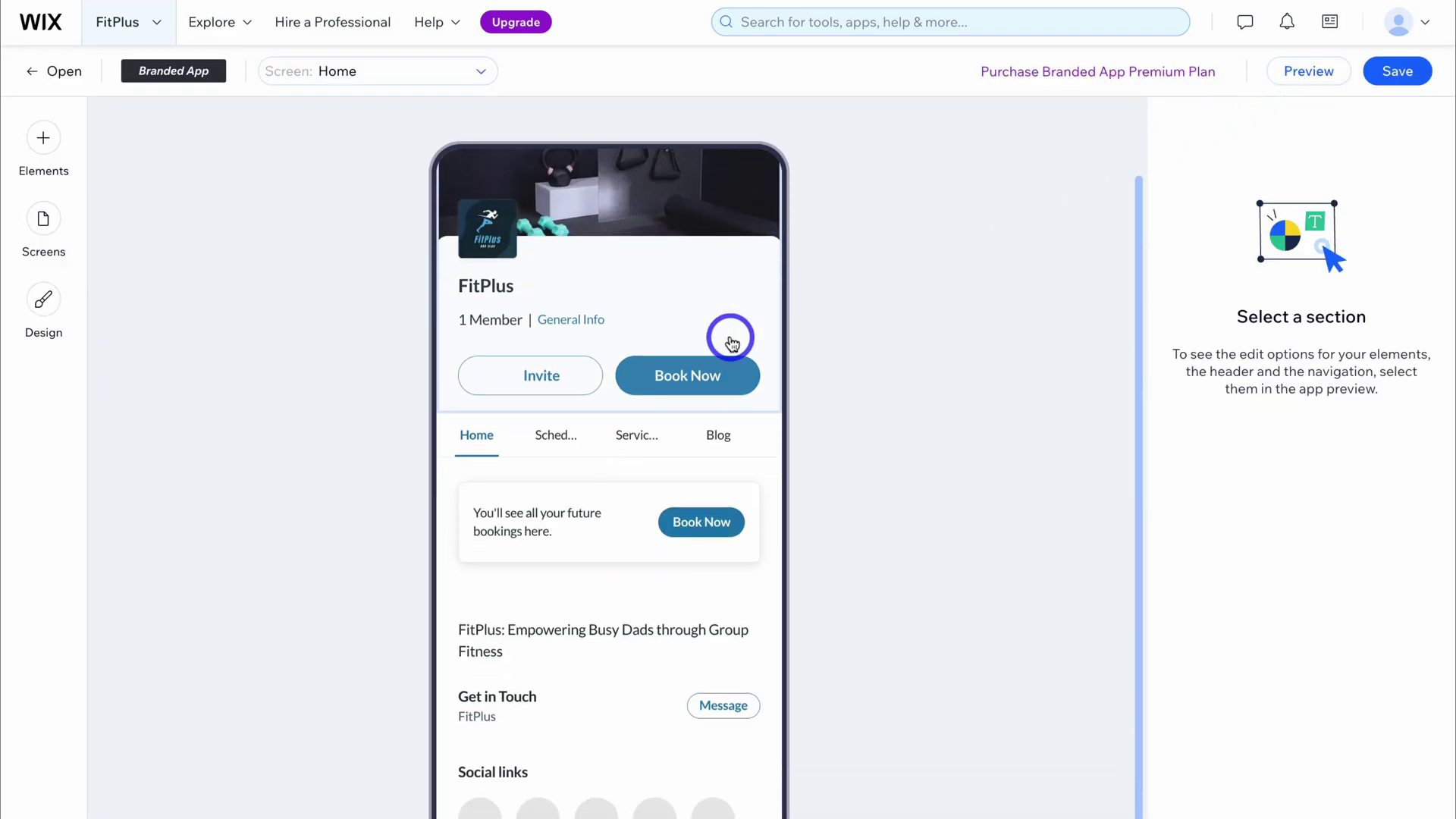
{"action": "scroll", "coordinate": [732, 342], "scroll_direction": "up", "scroll_amount": 1}
{"action": "left_click", "coordinate": [706, 293]}
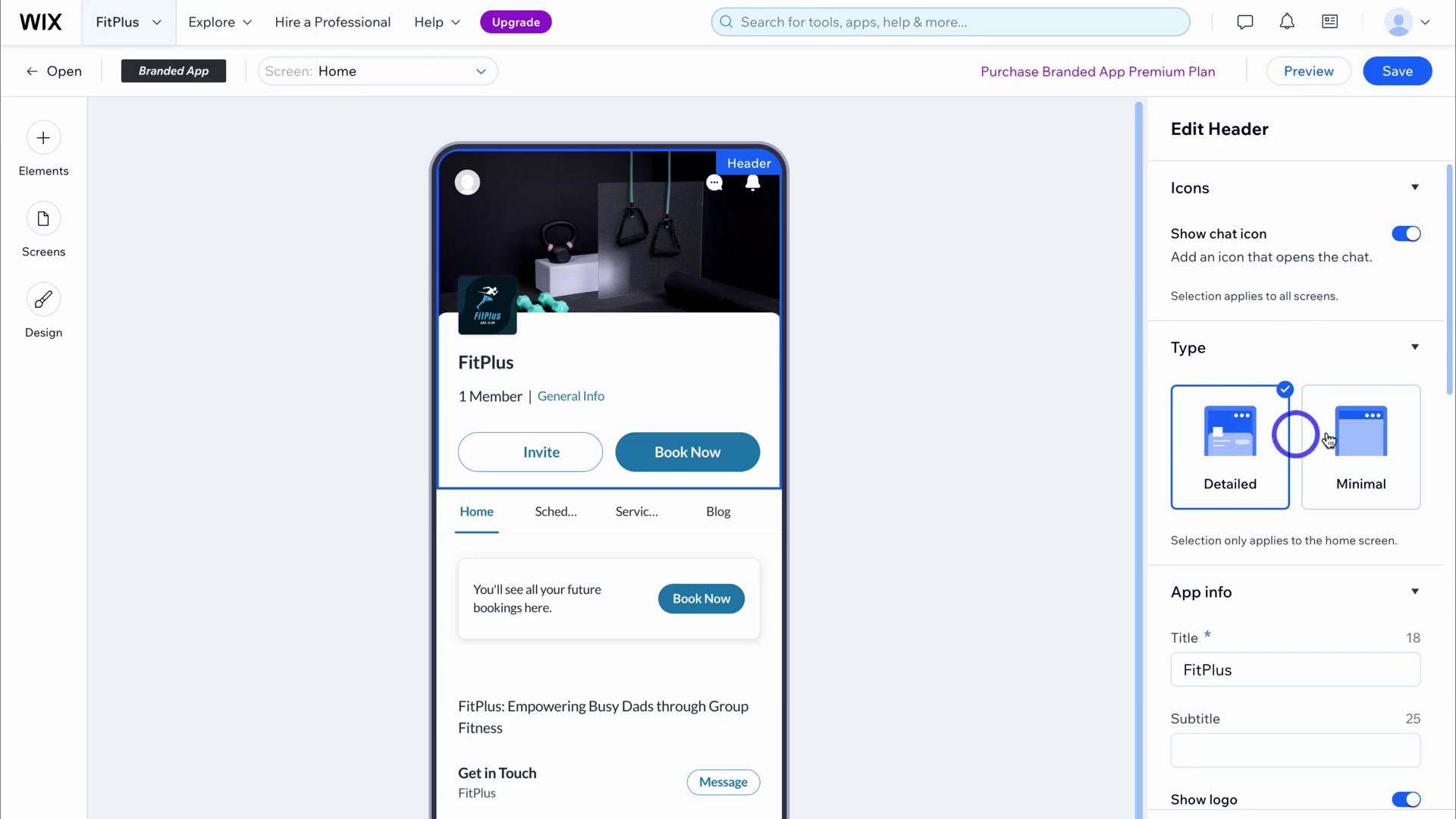
{"action": "left_click", "coordinate": [1371, 431]}
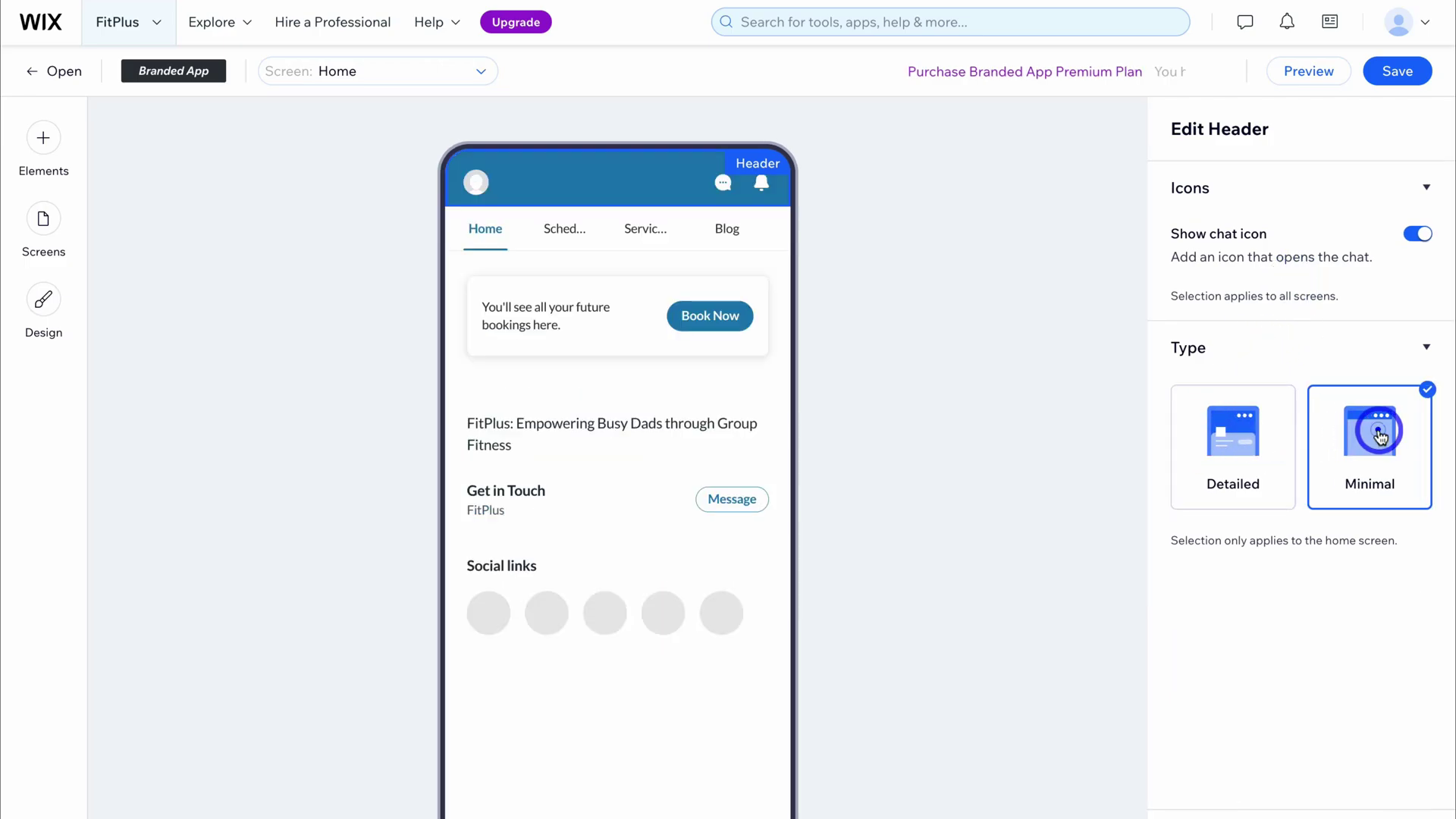
{"action": "left_click", "coordinate": [1235, 436]}
Set the header subtitle to 'FitPlus for Busy Dads!'
{"action": "scroll", "coordinate": [1252, 433], "scroll_direction": "down", "scroll_amount": 3}
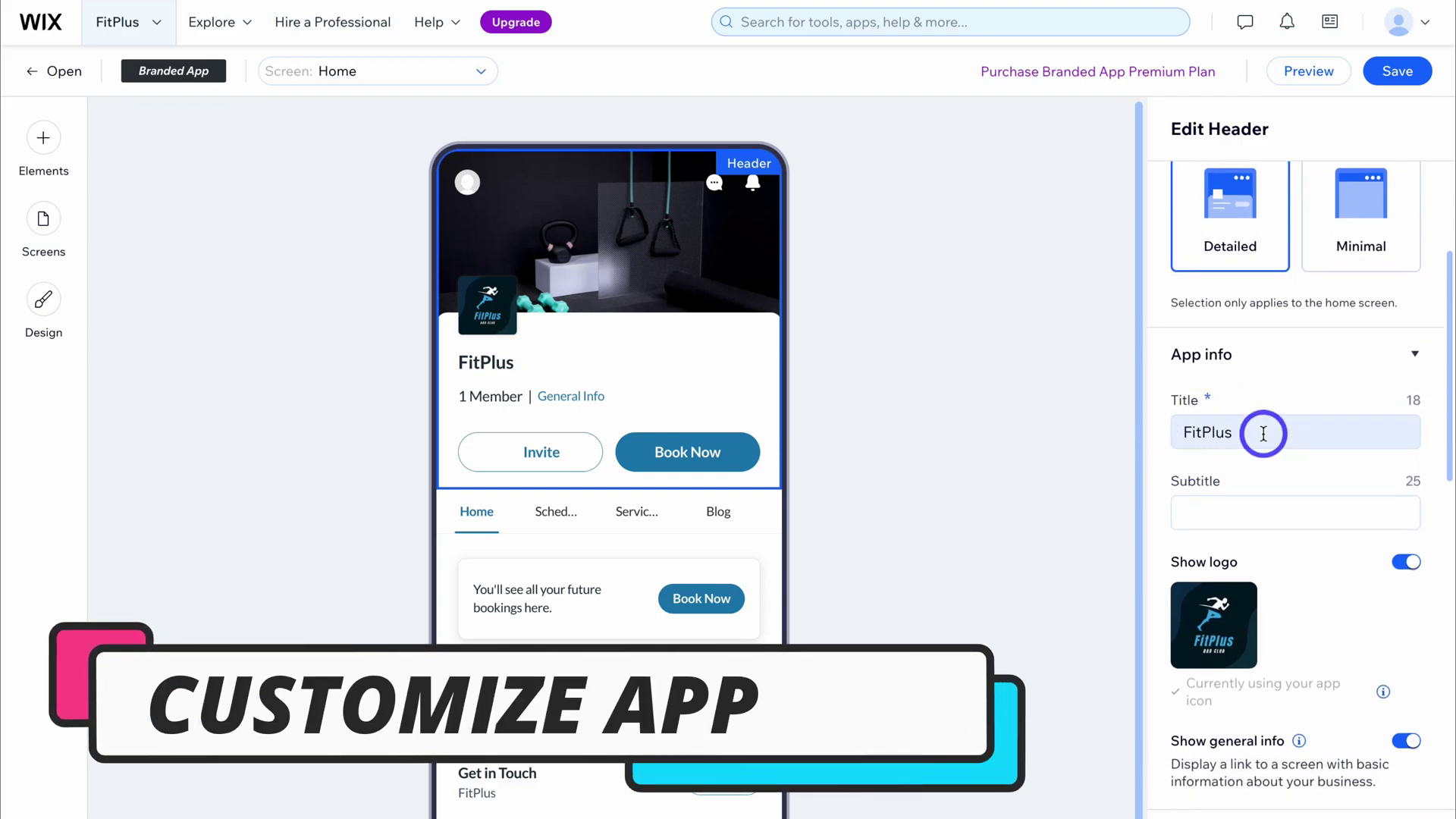
{"action": "left_click", "coordinate": [1229, 507]}
{"action": "type", "text": "FitPlus for Busy Dads!"}
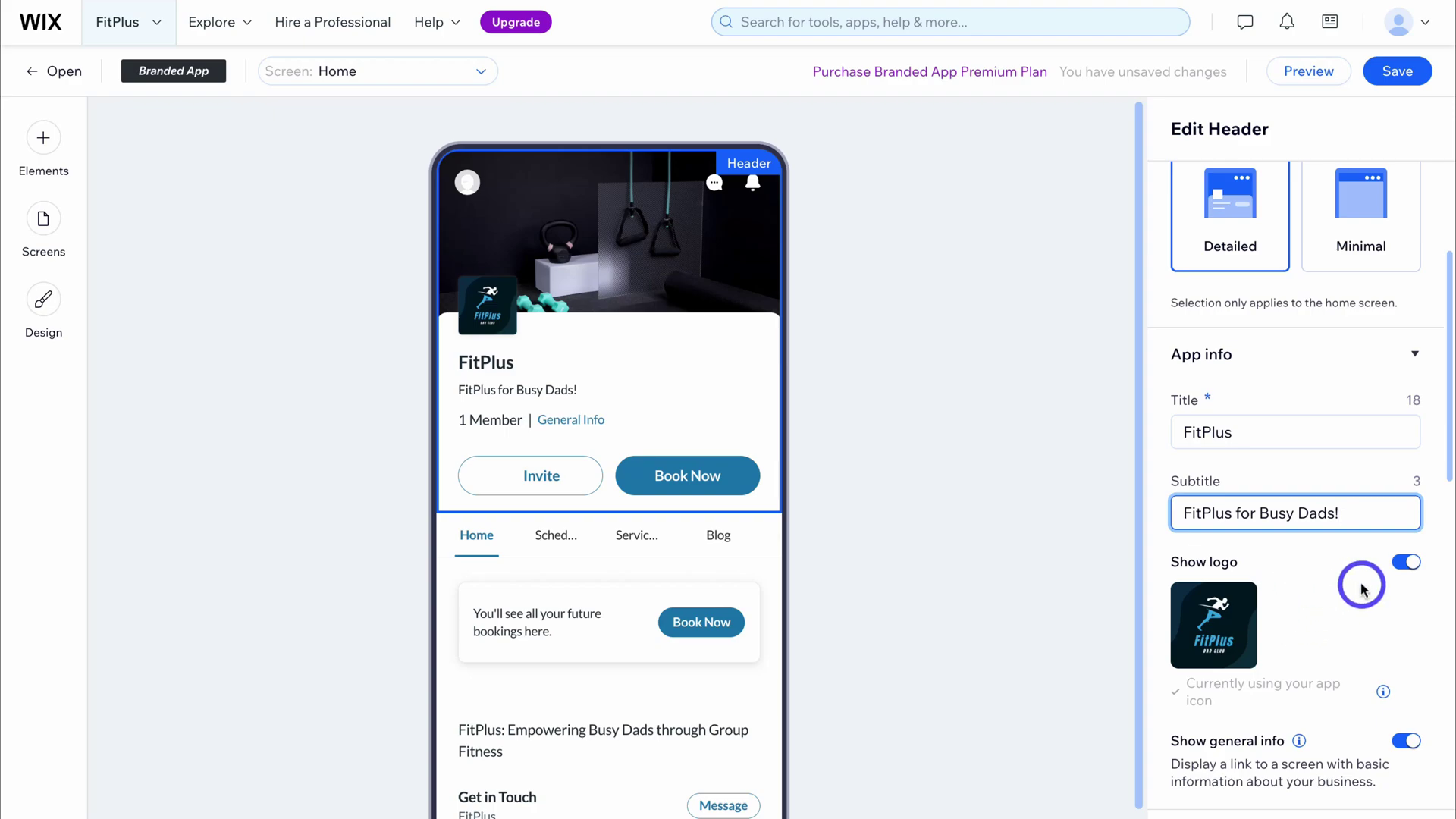
Remove the header's current cover photo
{"action": "scroll", "coordinate": [1362, 589], "scroll_direction": "down", "scroll_amount": 3}
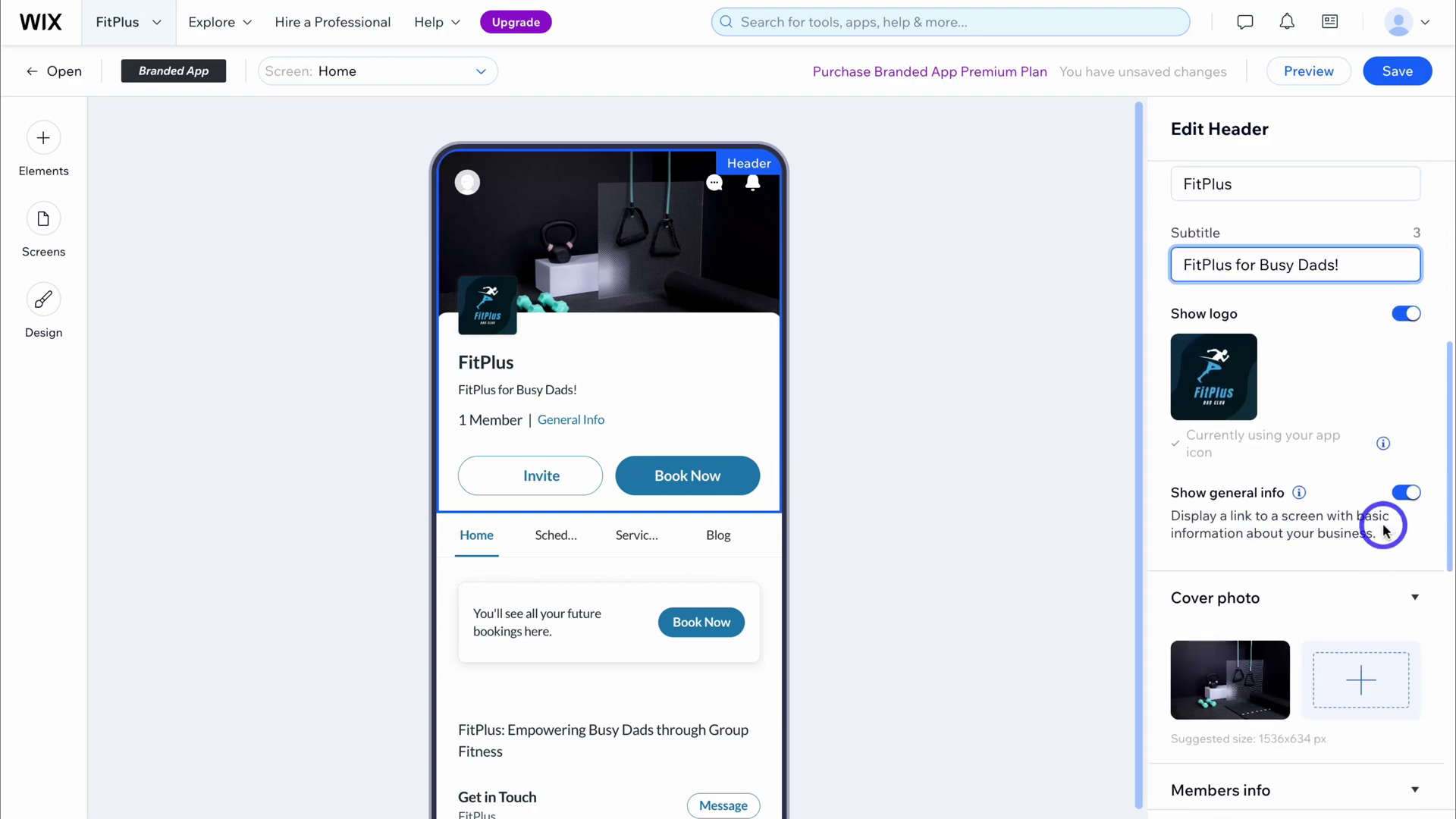
{"action": "scroll", "coordinate": [1399, 486], "scroll_direction": "down", "scroll_amount": 2}
{"action": "mouse_move", "coordinate": [1213, 502]}
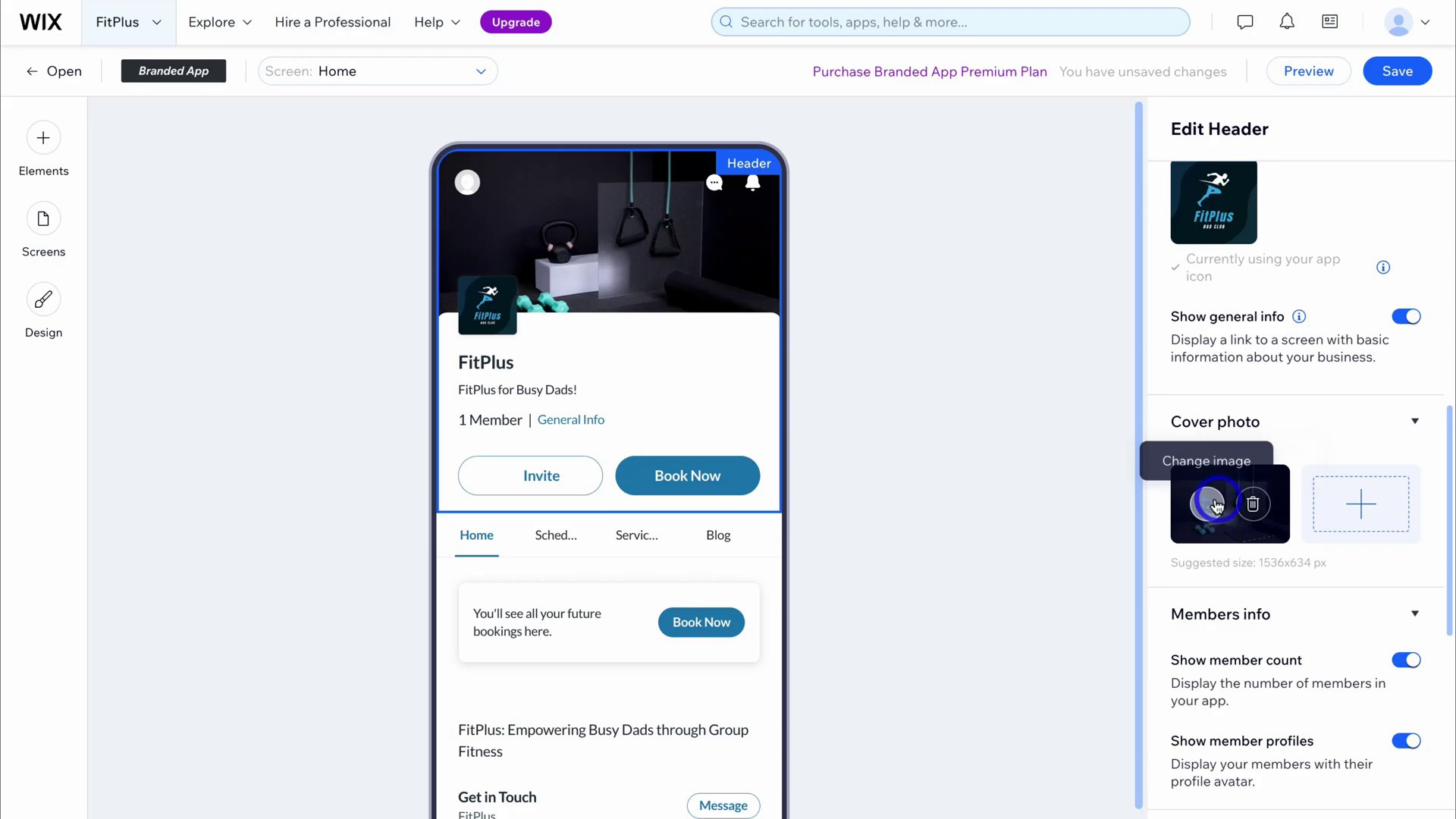
{"action": "left_click", "coordinate": [1259, 507]}
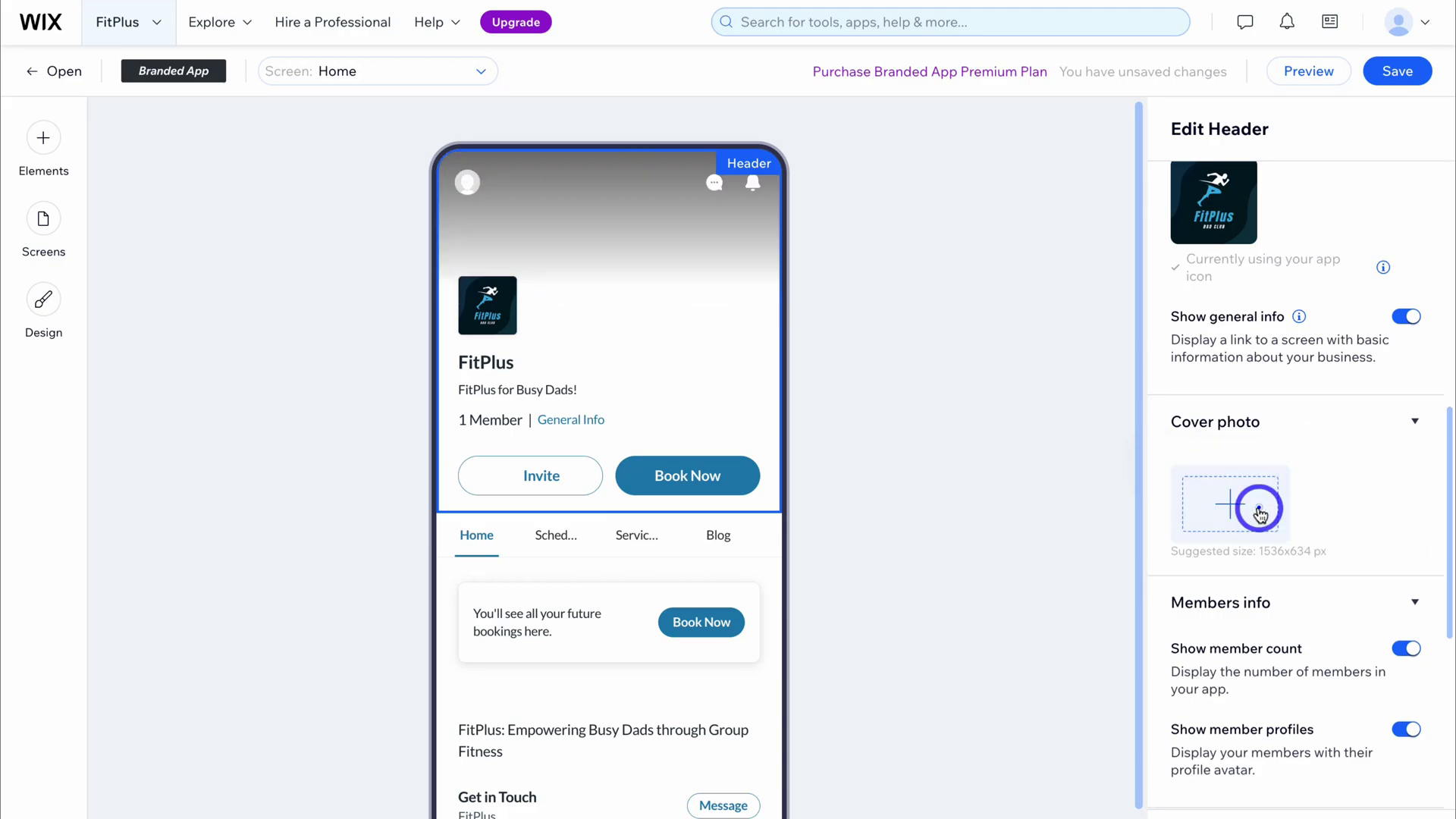
Search the Media from Wix stock images for 'fitness'
{"action": "left_click", "coordinate": [1256, 510]}
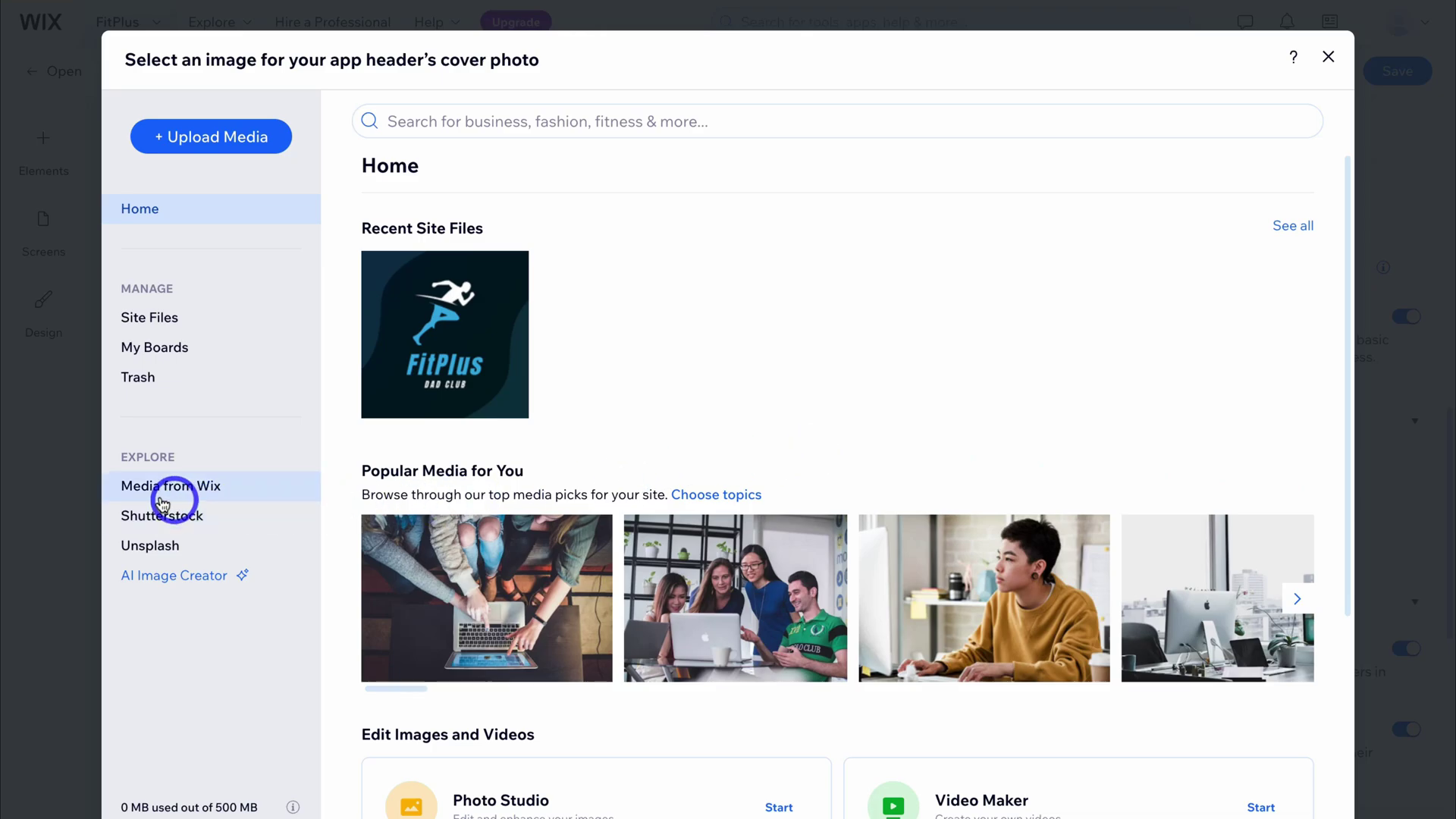
{"action": "left_click", "coordinate": [208, 494]}
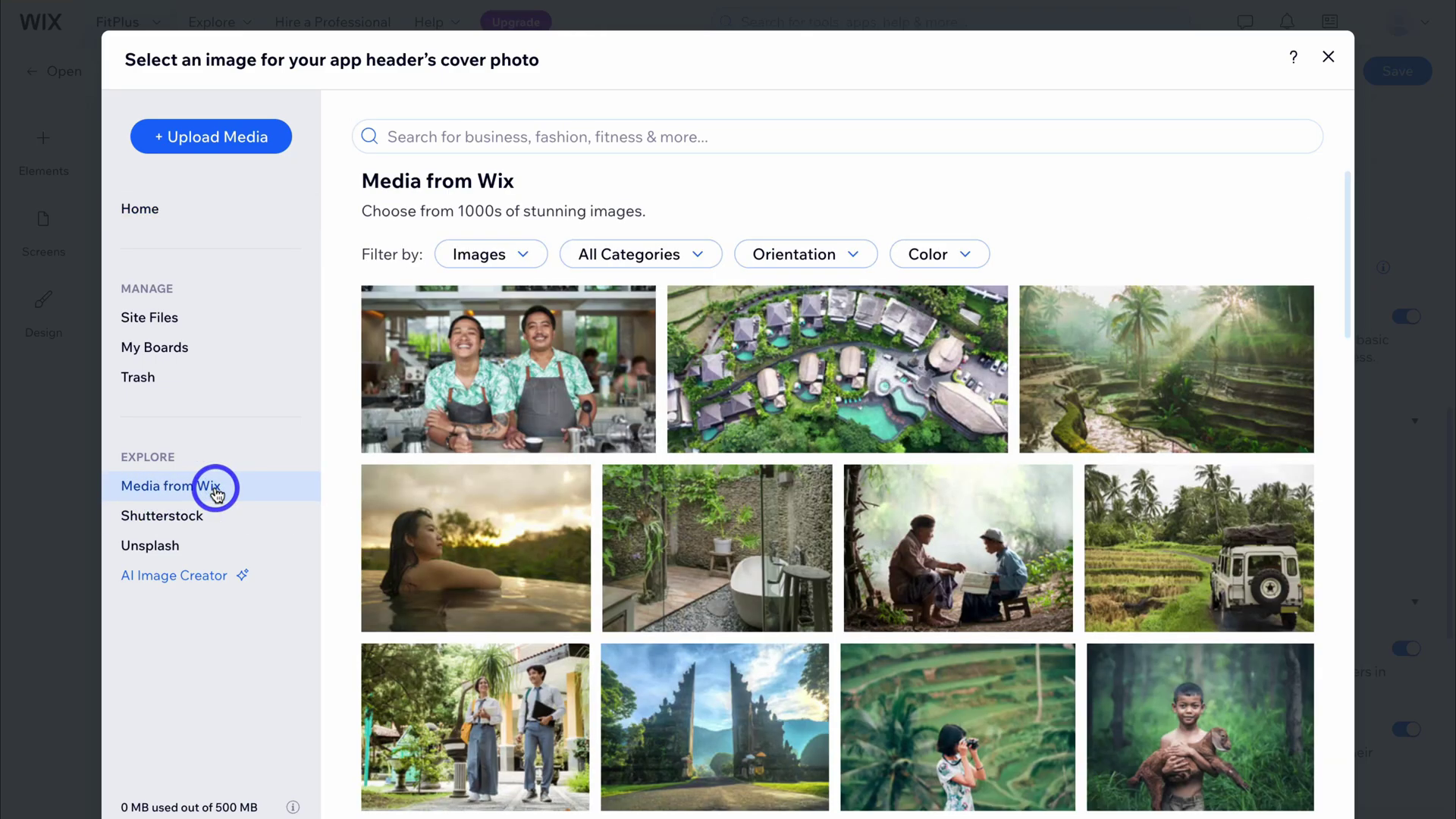
{"action": "left_click", "coordinate": [444, 136]}
{"action": "type", "text": "fitness"}
{"action": "key", "text": "Return"}
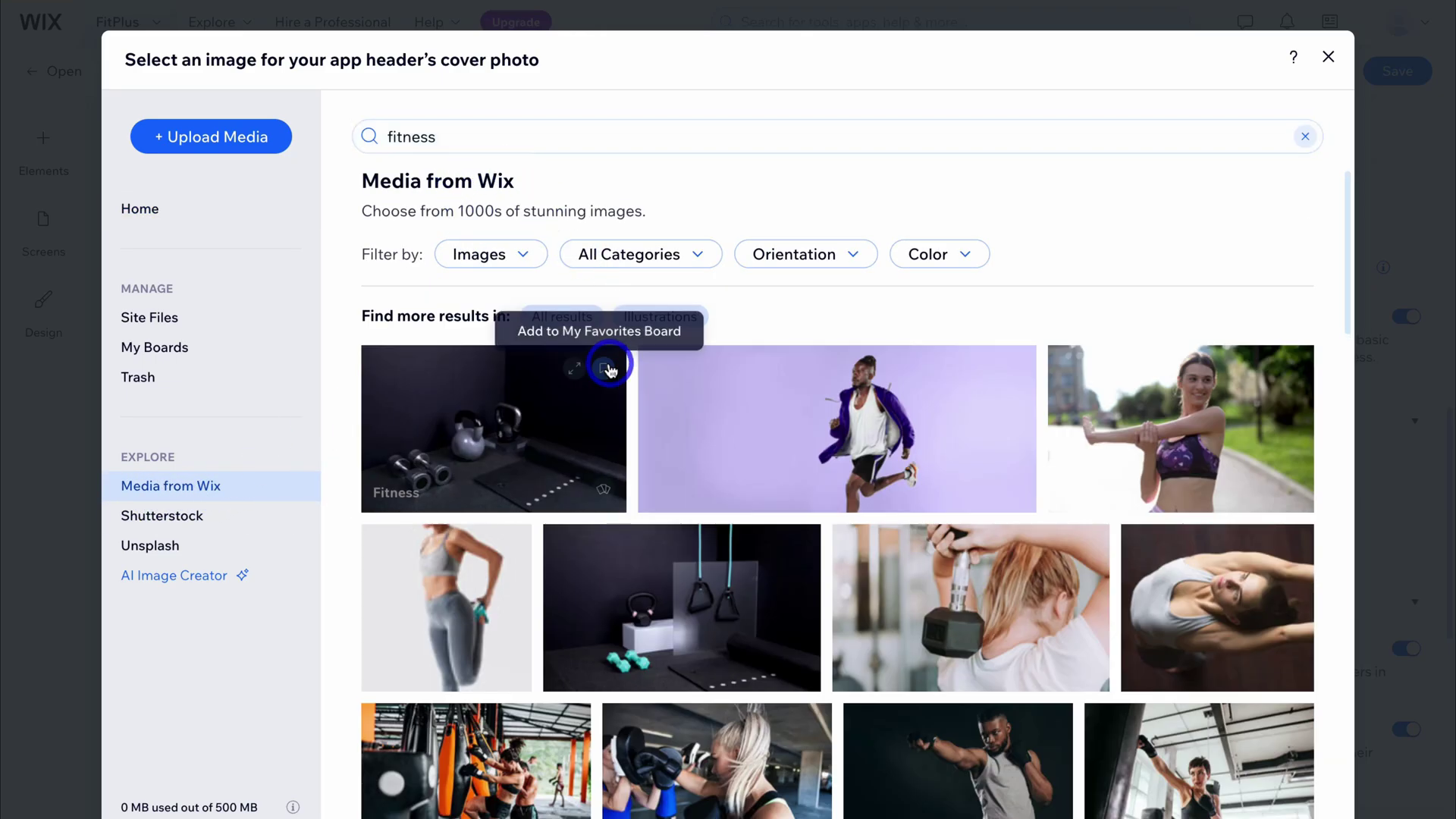
{"action": "scroll", "coordinate": [600, 341], "scroll_direction": "down", "scroll_amount": 8}
{"action": "scroll", "coordinate": [609, 368], "scroll_direction": "down", "scroll_amount": 10}
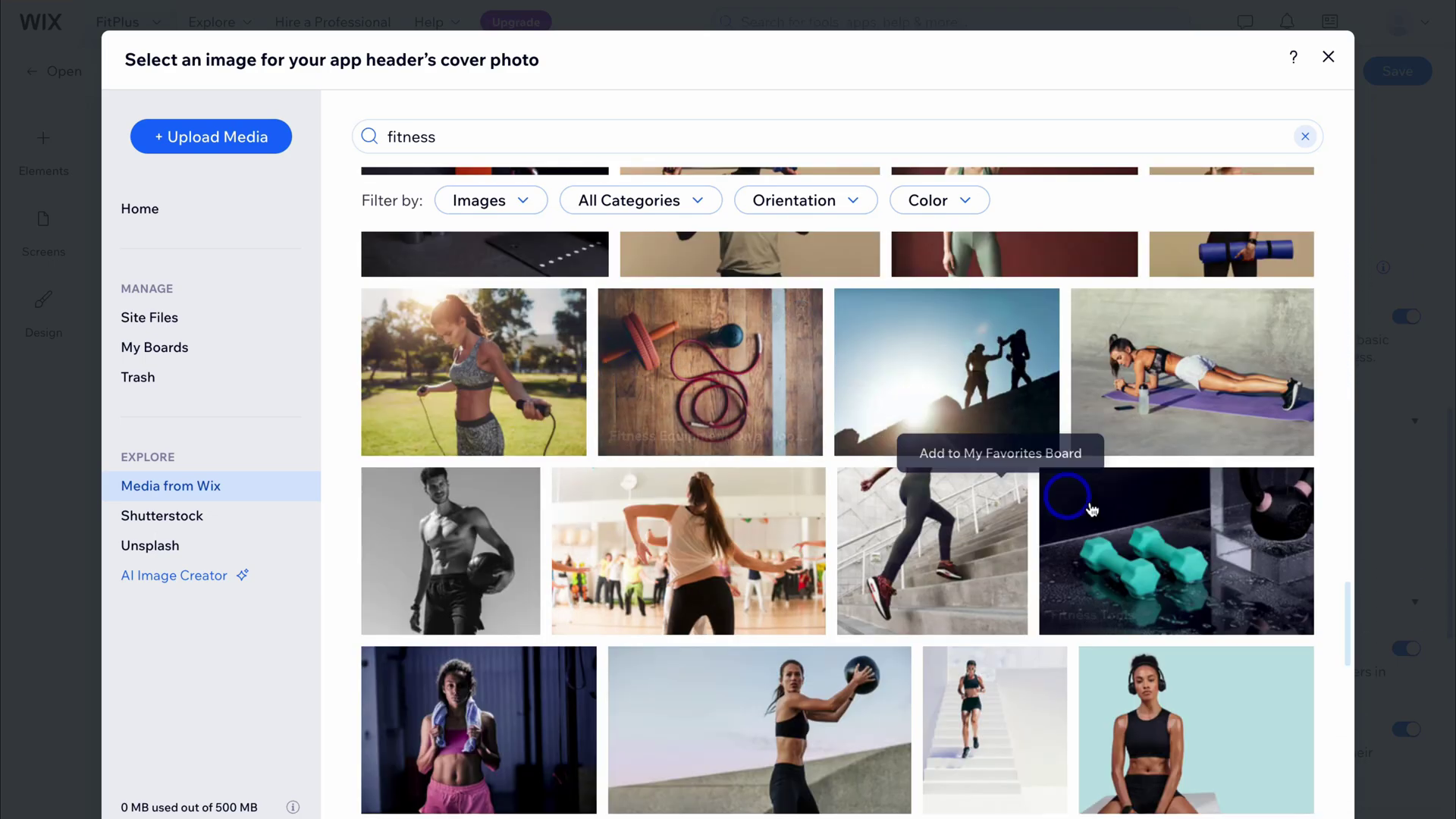
Pick the teal dumbbells photo, enlarge its crop and apply it as the header cover
{"action": "left_click", "coordinate": [1092, 508]}
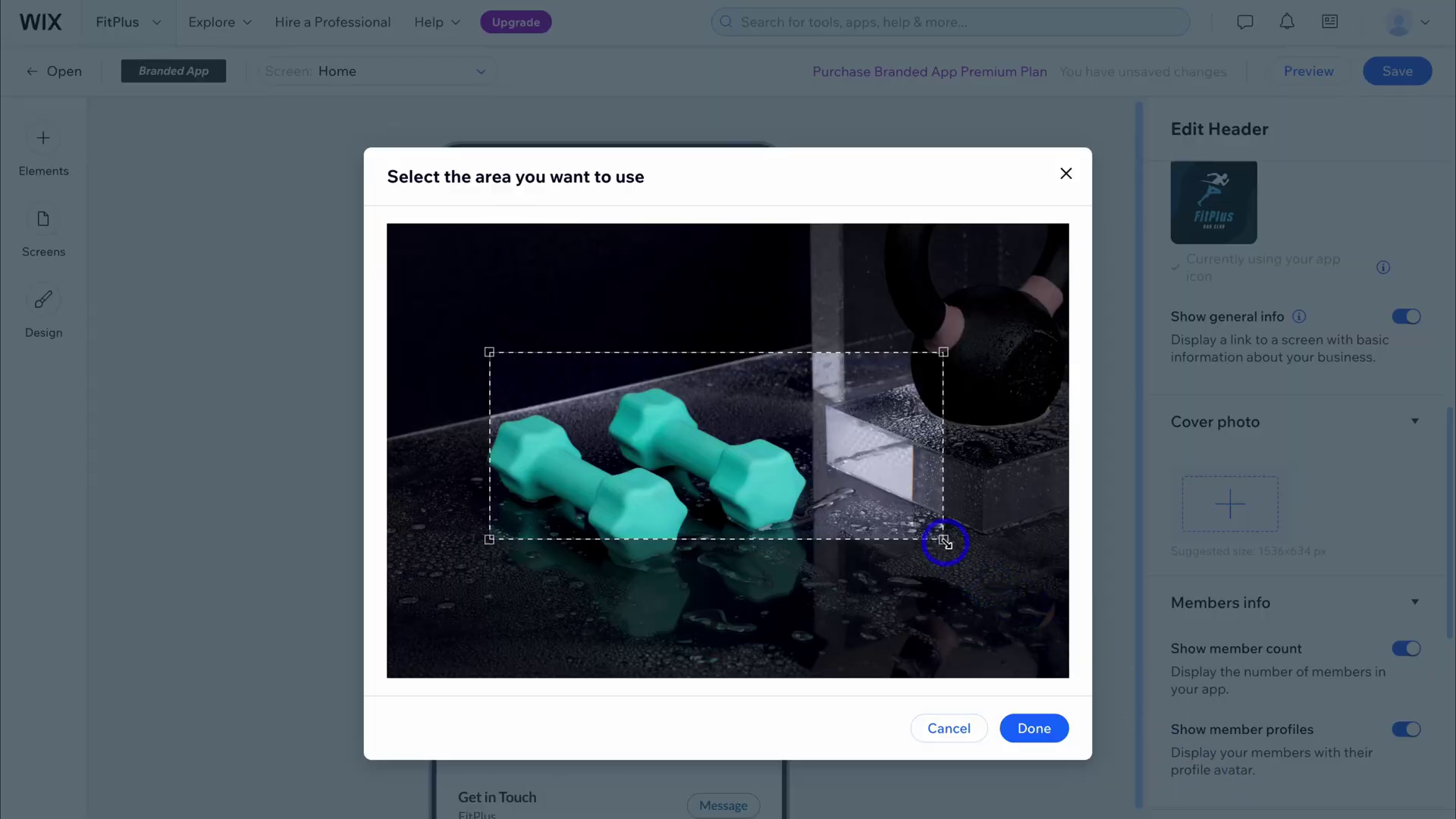
{"action": "mouse_move", "coordinate": [945, 541]}
{"action": "left_mouse_down"}
{"action": "mouse_move", "coordinate": [1069, 554]}
{"action": "mouse_move", "coordinate": [936, 537]}
{"action": "mouse_move", "coordinate": [960, 539]}
{"action": "left_mouse_up"}
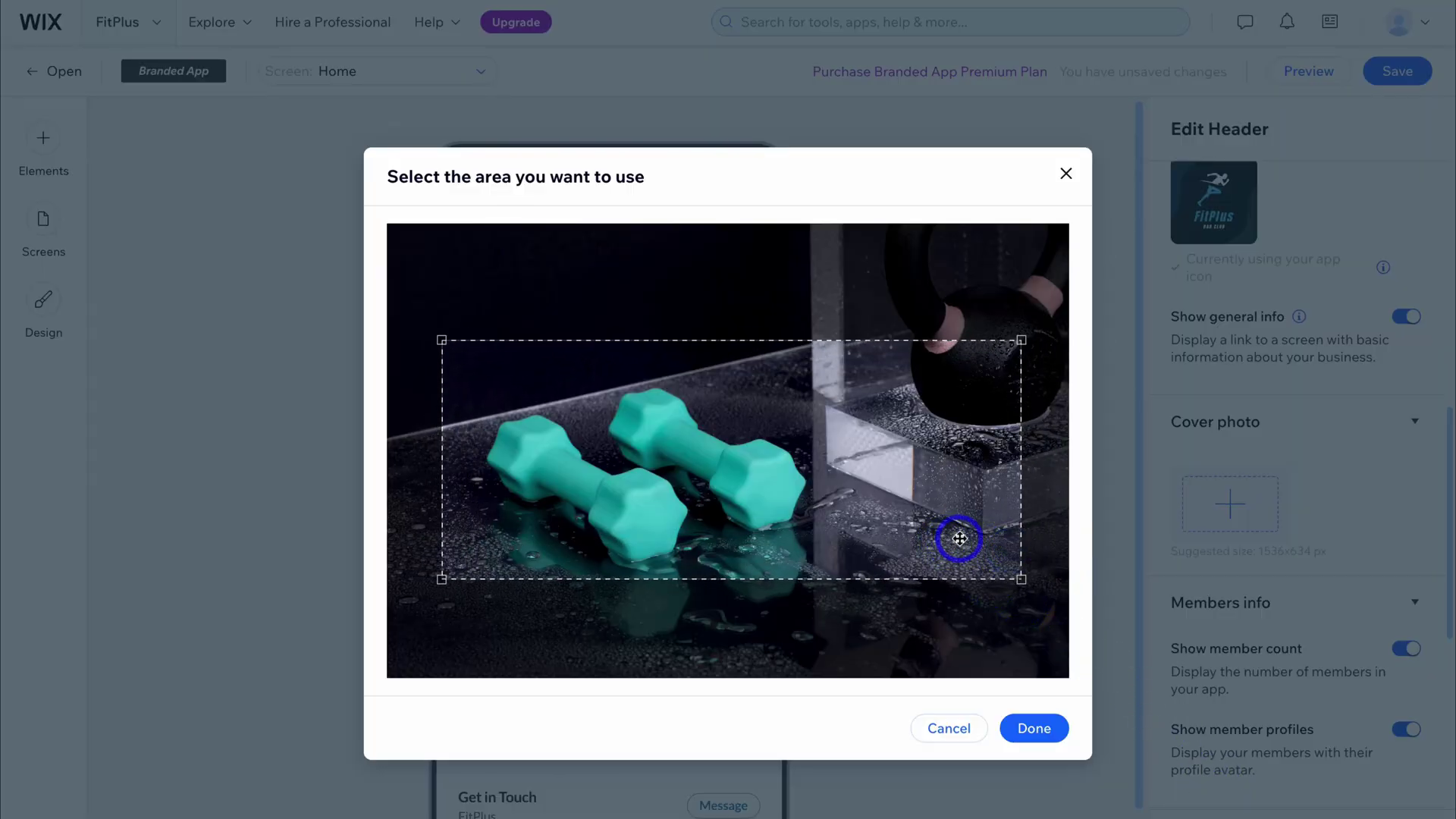
{"action": "left_click", "coordinate": [1048, 748]}
{"action": "scroll", "coordinate": [1306, 672], "scroll_direction": "down", "scroll_amount": 6}
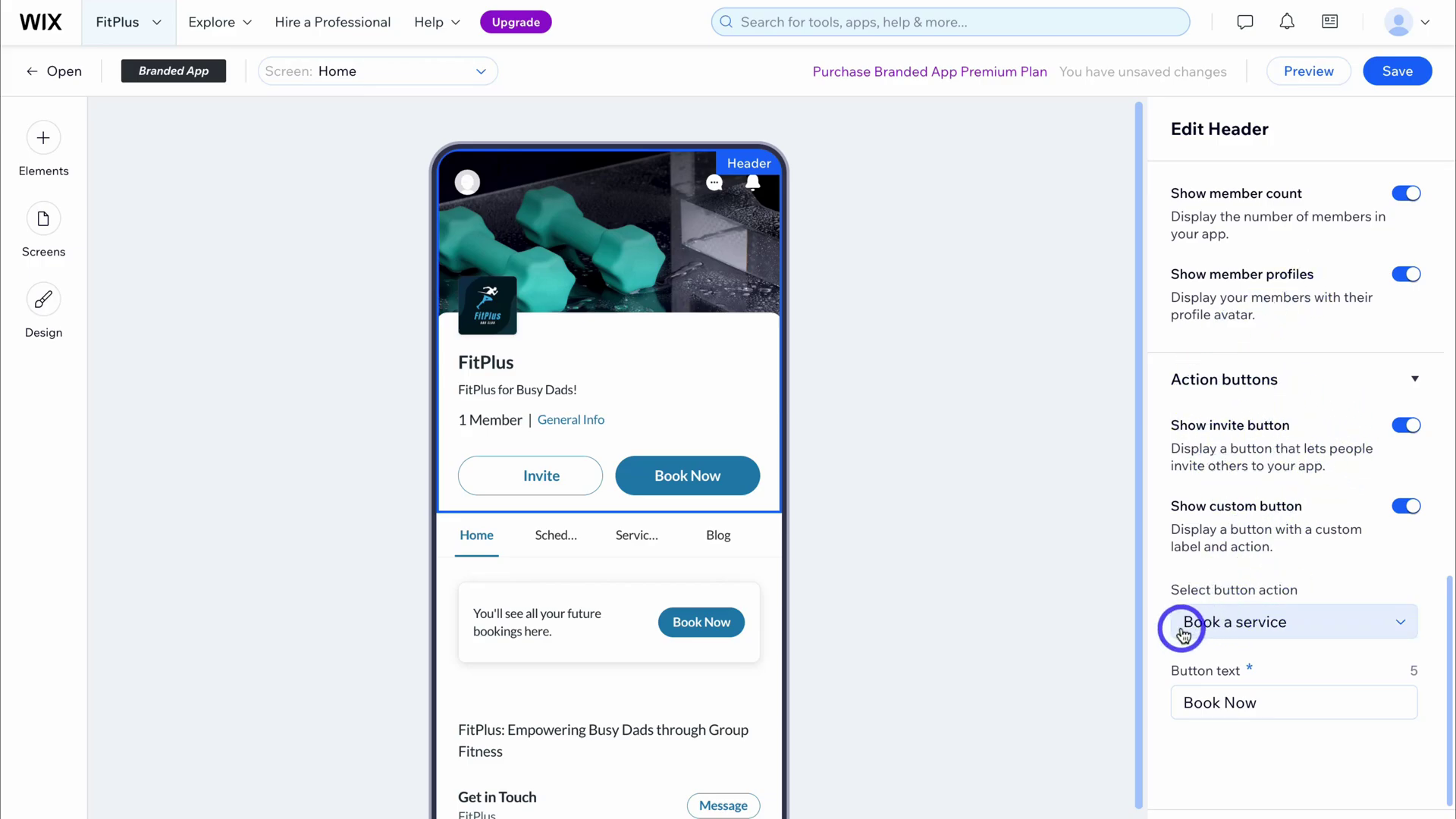
Keep Book a service as the button action, relabel it 'Get Started' and save the app
{"action": "left_click", "coordinate": [1350, 621]}
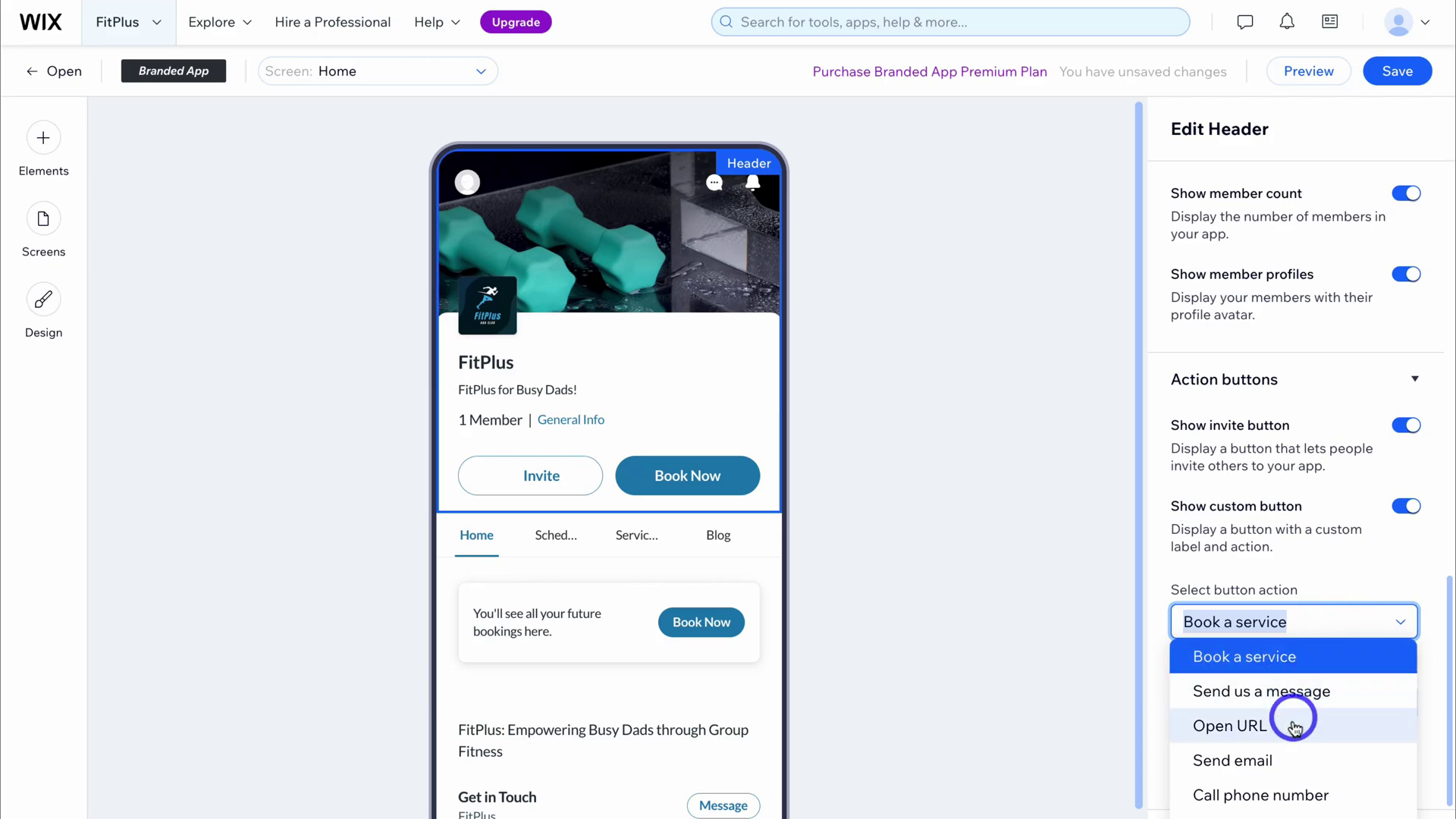
{"action": "left_click", "coordinate": [1349, 578]}
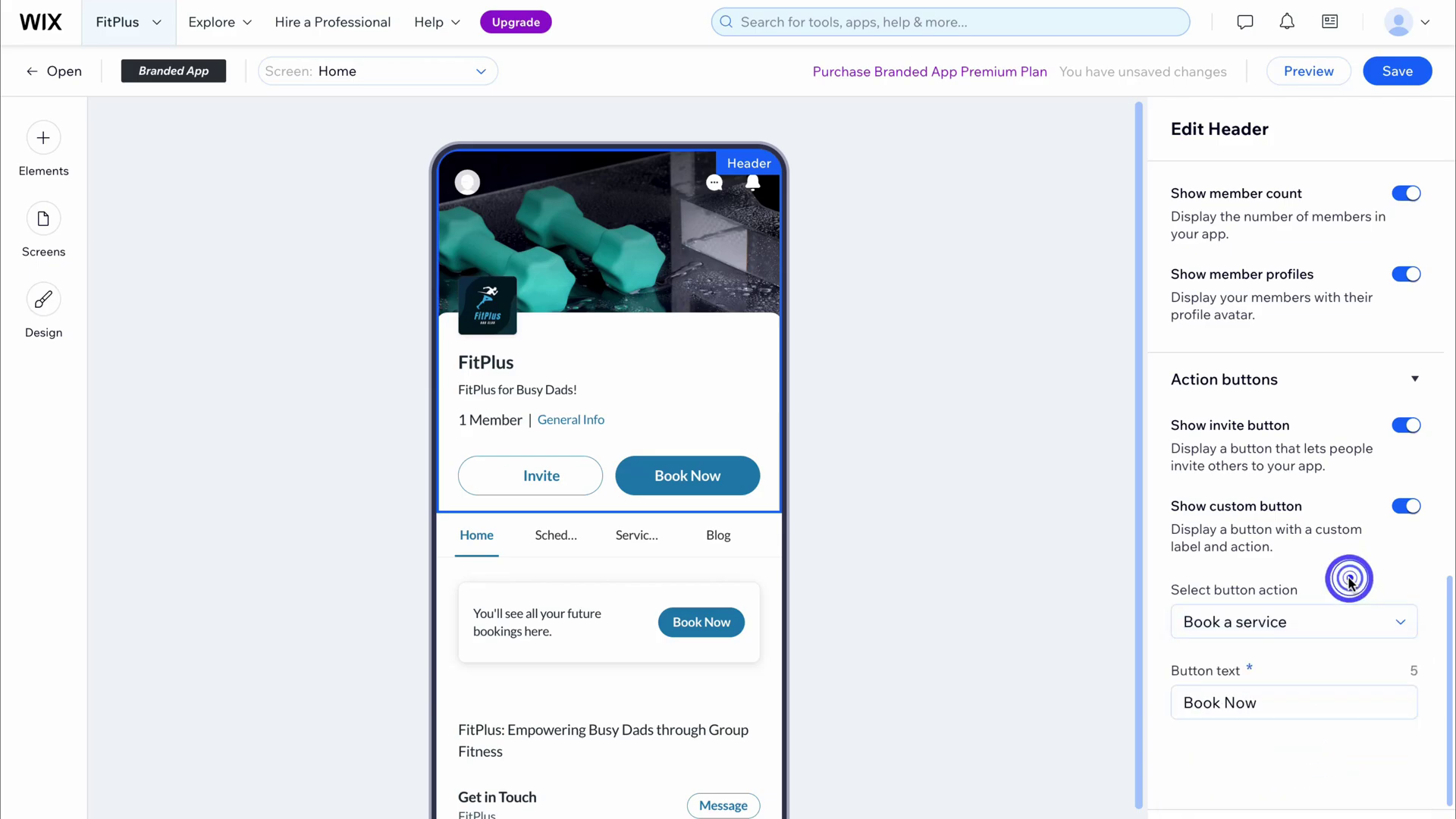
{"action": "left_click", "coordinate": [1252, 692]}
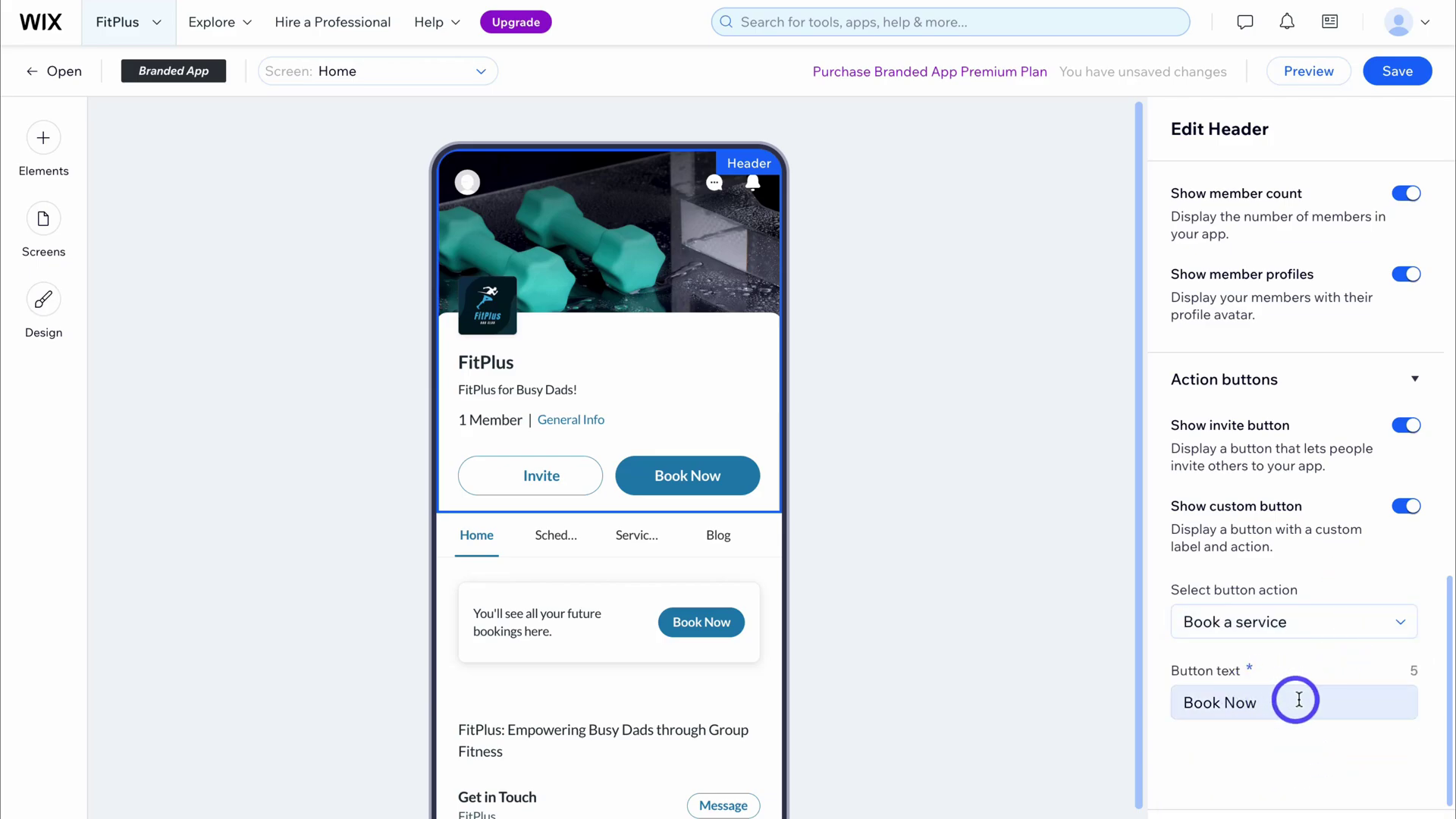
{"action": "left_click_drag", "start_coordinate": [1299, 700], "coordinate": [1178, 699]}
{"action": "type", "text": "Get Started"}
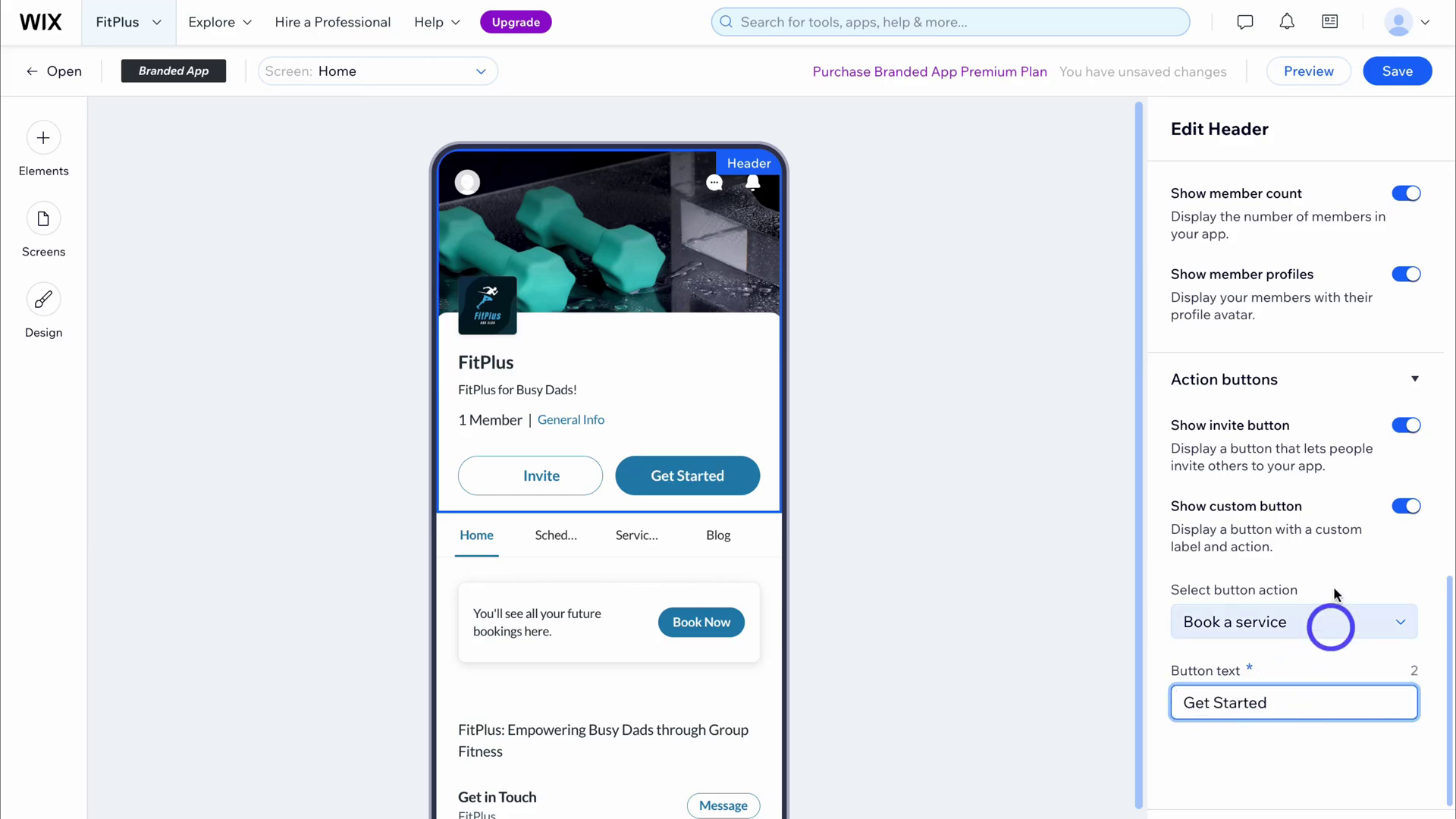
{"action": "left_click", "coordinate": [1393, 74]}
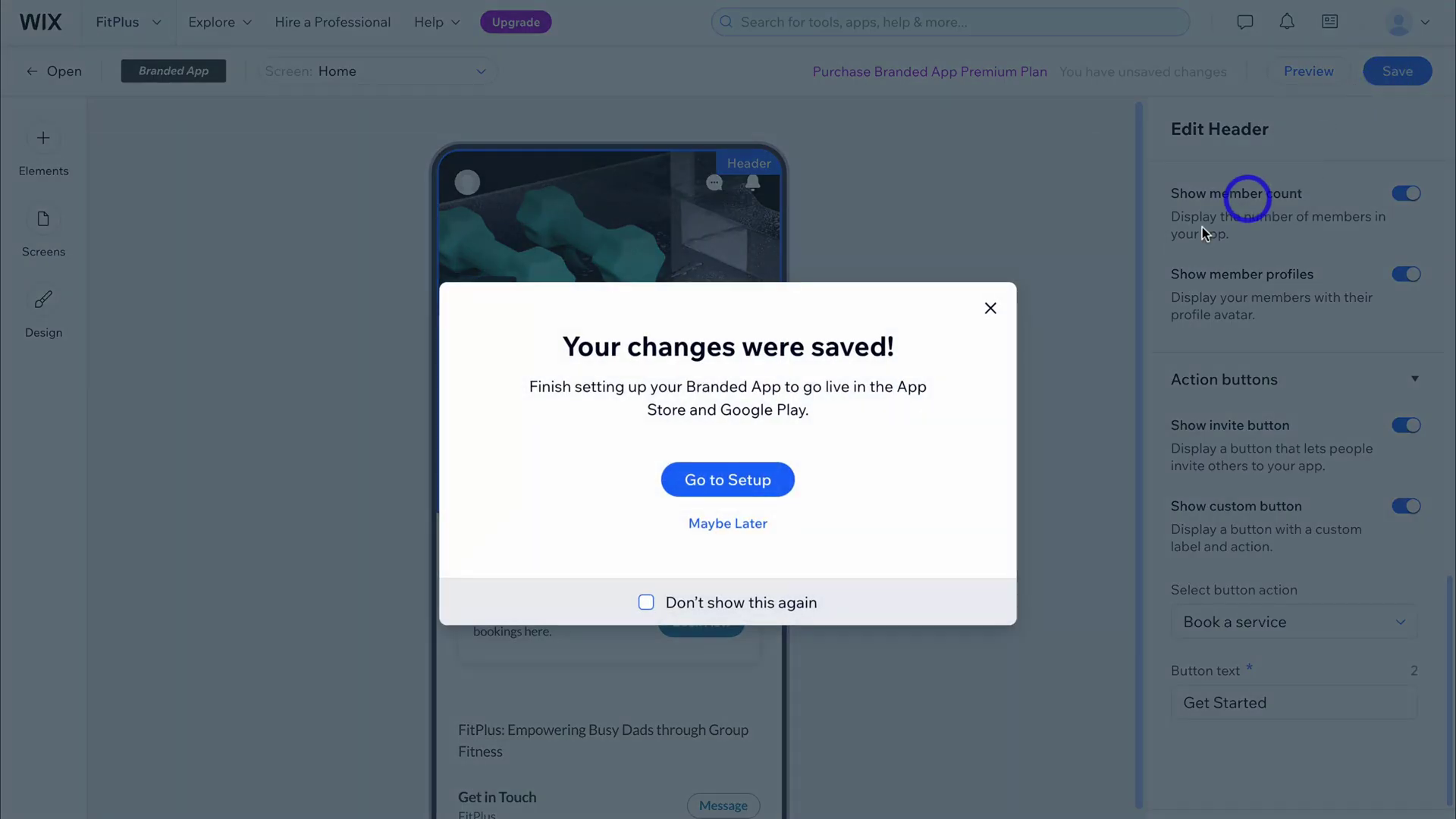
{"action": "left_click", "coordinate": [992, 308]}
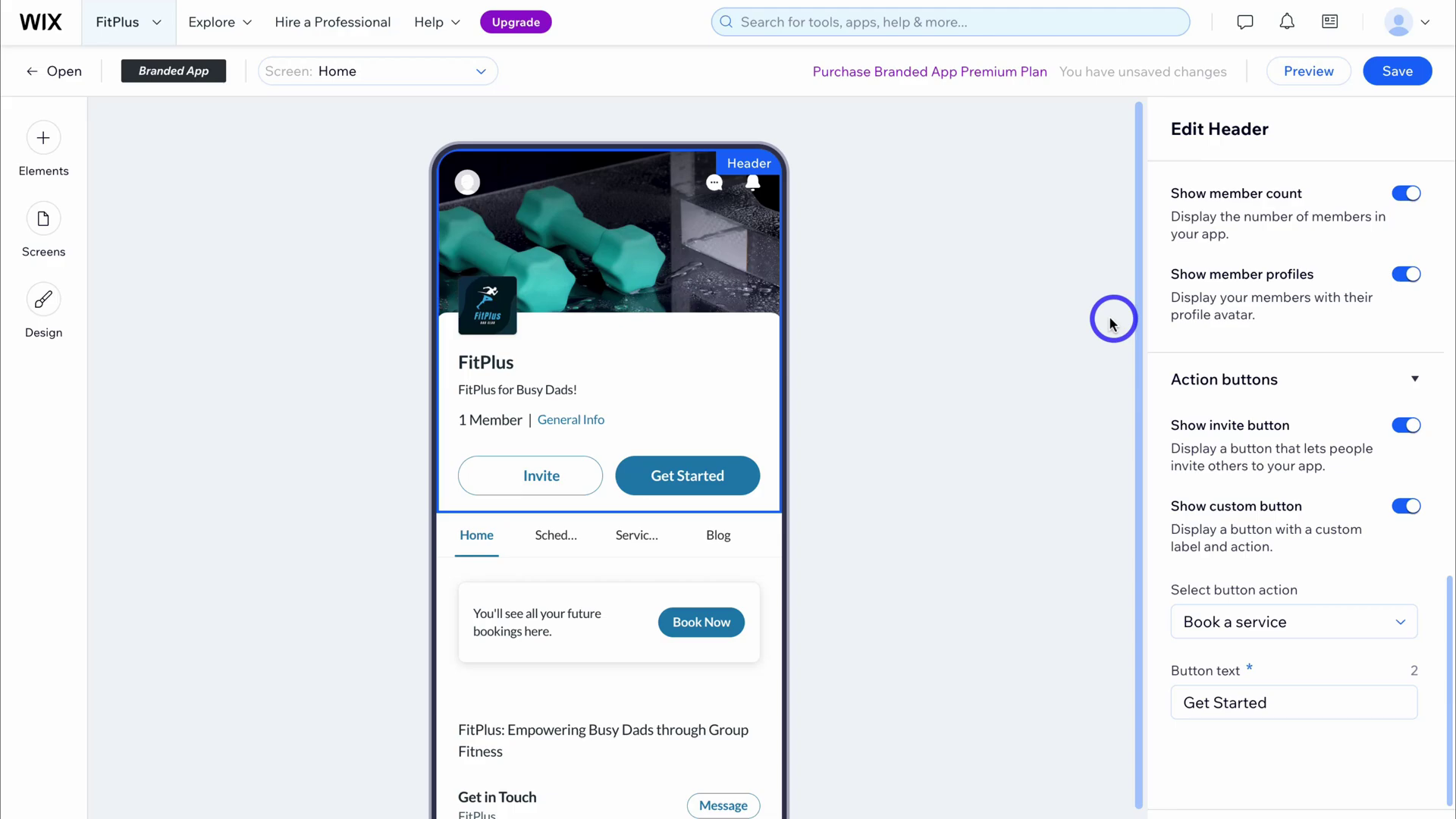
Add a Video element from Basic items and move it just below the bookings card
{"action": "left_click", "coordinate": [47, 144]}
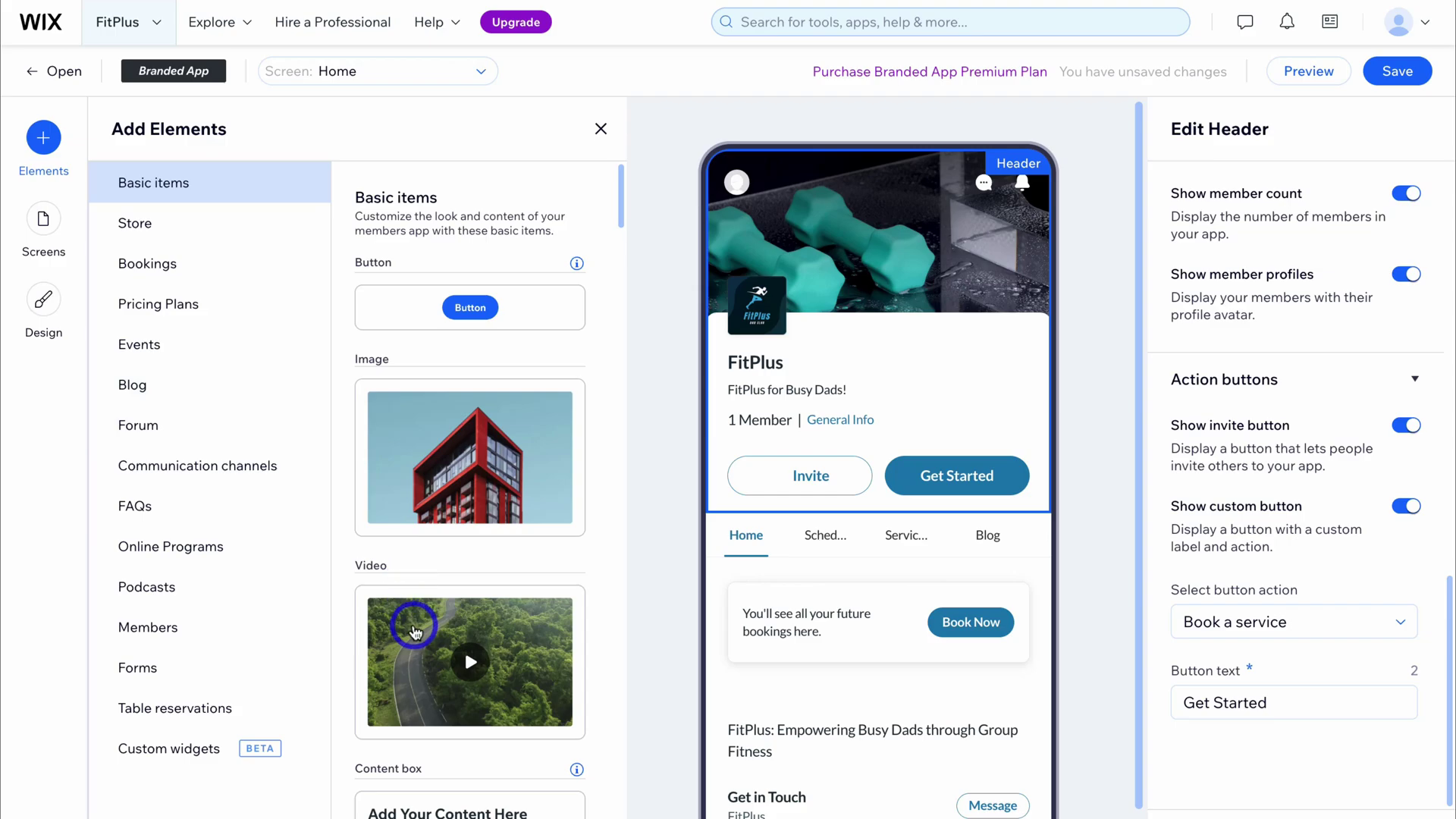
{"action": "left_click", "coordinate": [415, 631]}
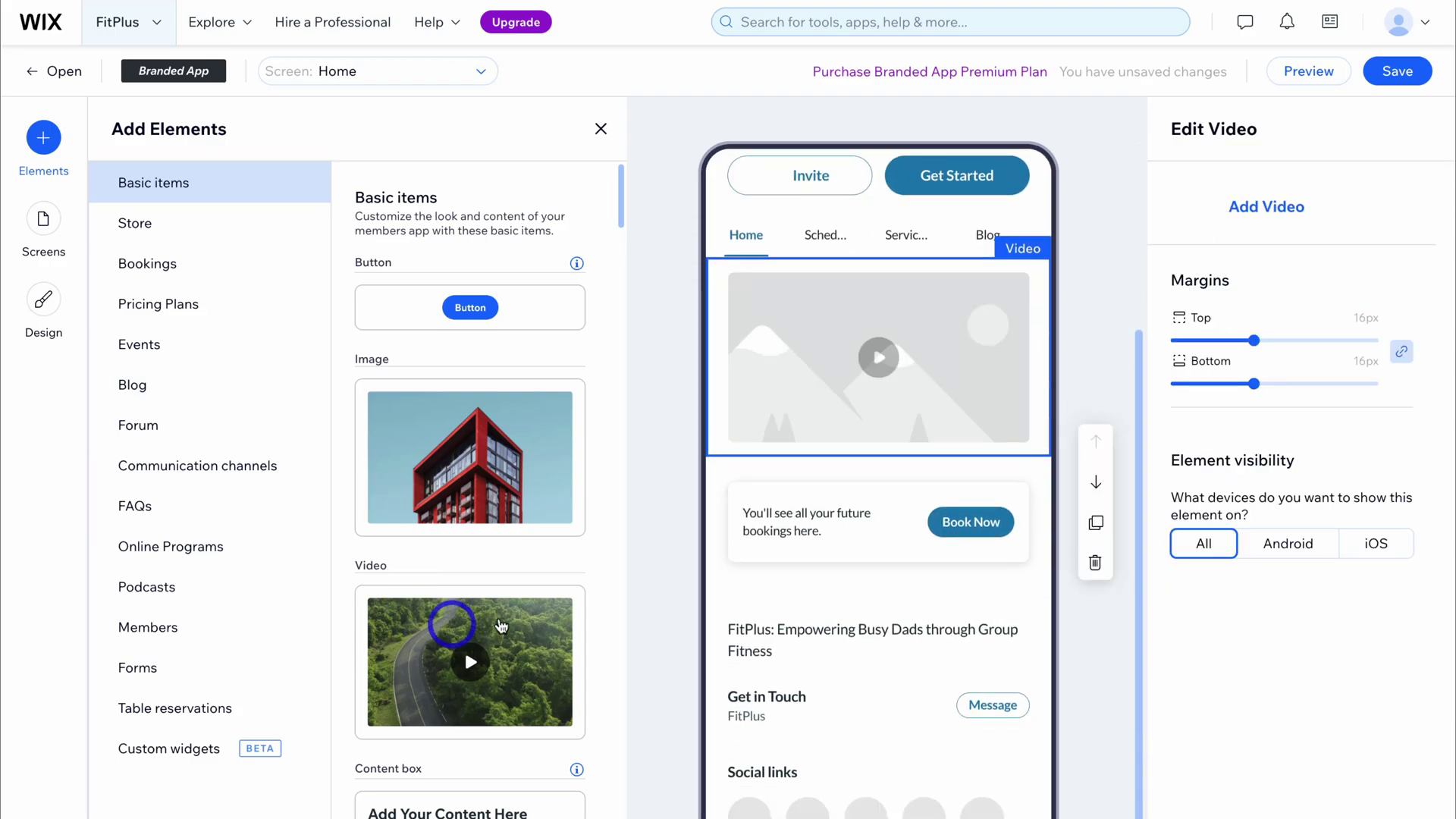
{"action": "scroll", "coordinate": [916, 391], "scroll_direction": "up", "scroll_amount": 2}
{"action": "scroll", "coordinate": [918, 393], "scroll_direction": "down", "scroll_amount": 2}
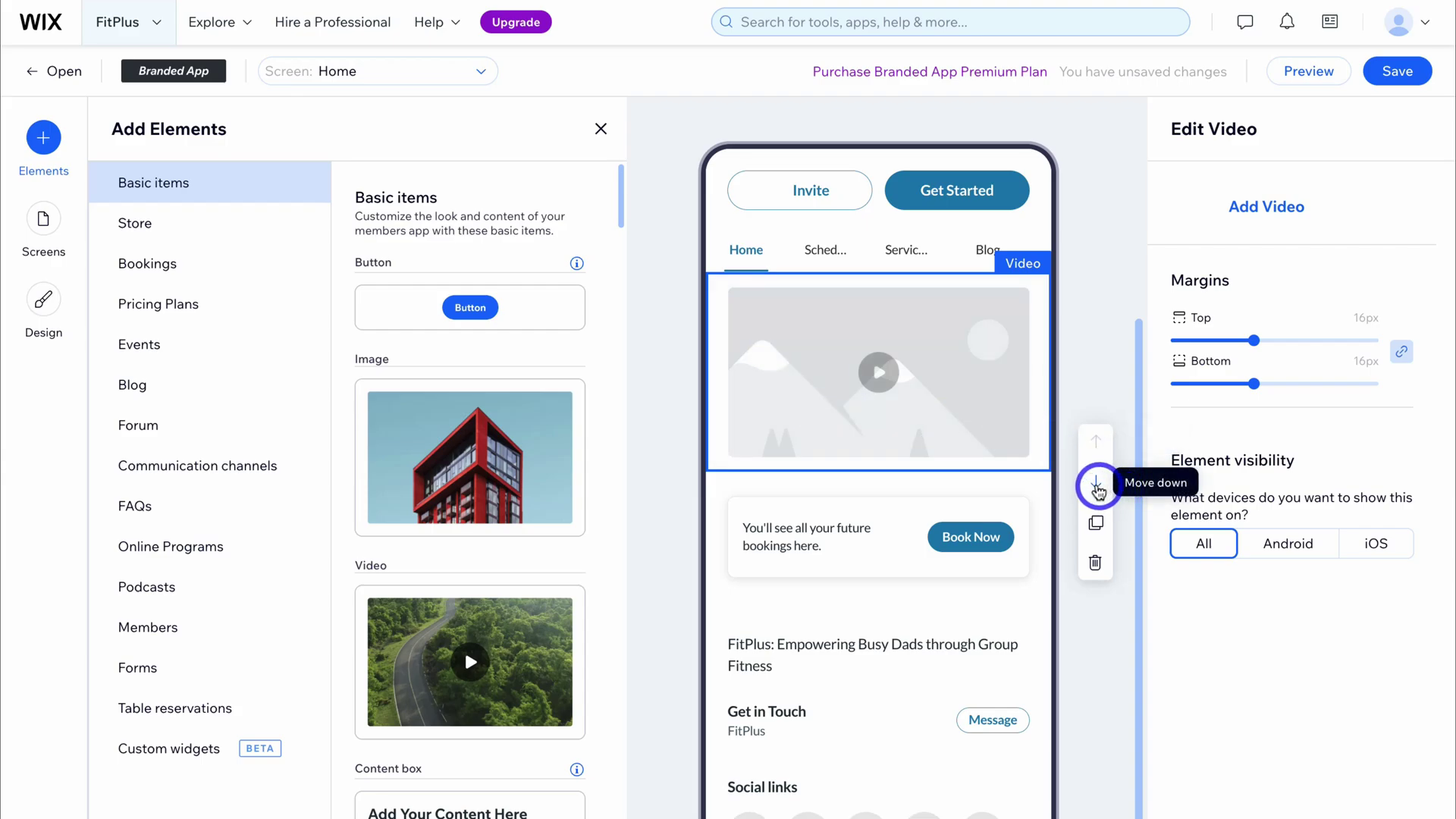
{"action": "left_click", "coordinate": [1096, 486]}
{"action": "left_click", "coordinate": [1096, 485]}
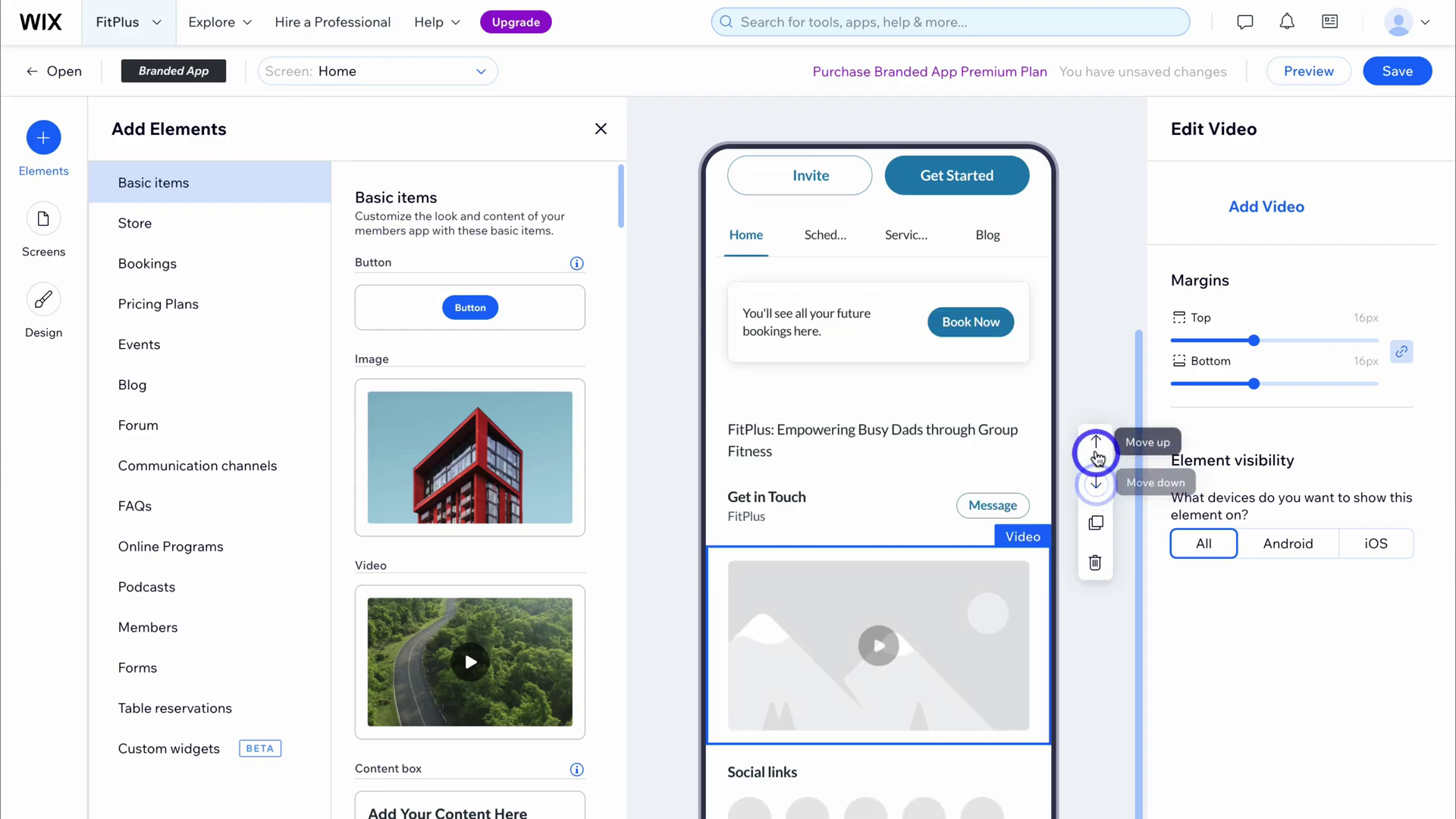
{"action": "left_click", "coordinate": [1096, 444]}
{"action": "scroll", "coordinate": [936, 464], "scroll_direction": "up", "scroll_amount": 5}
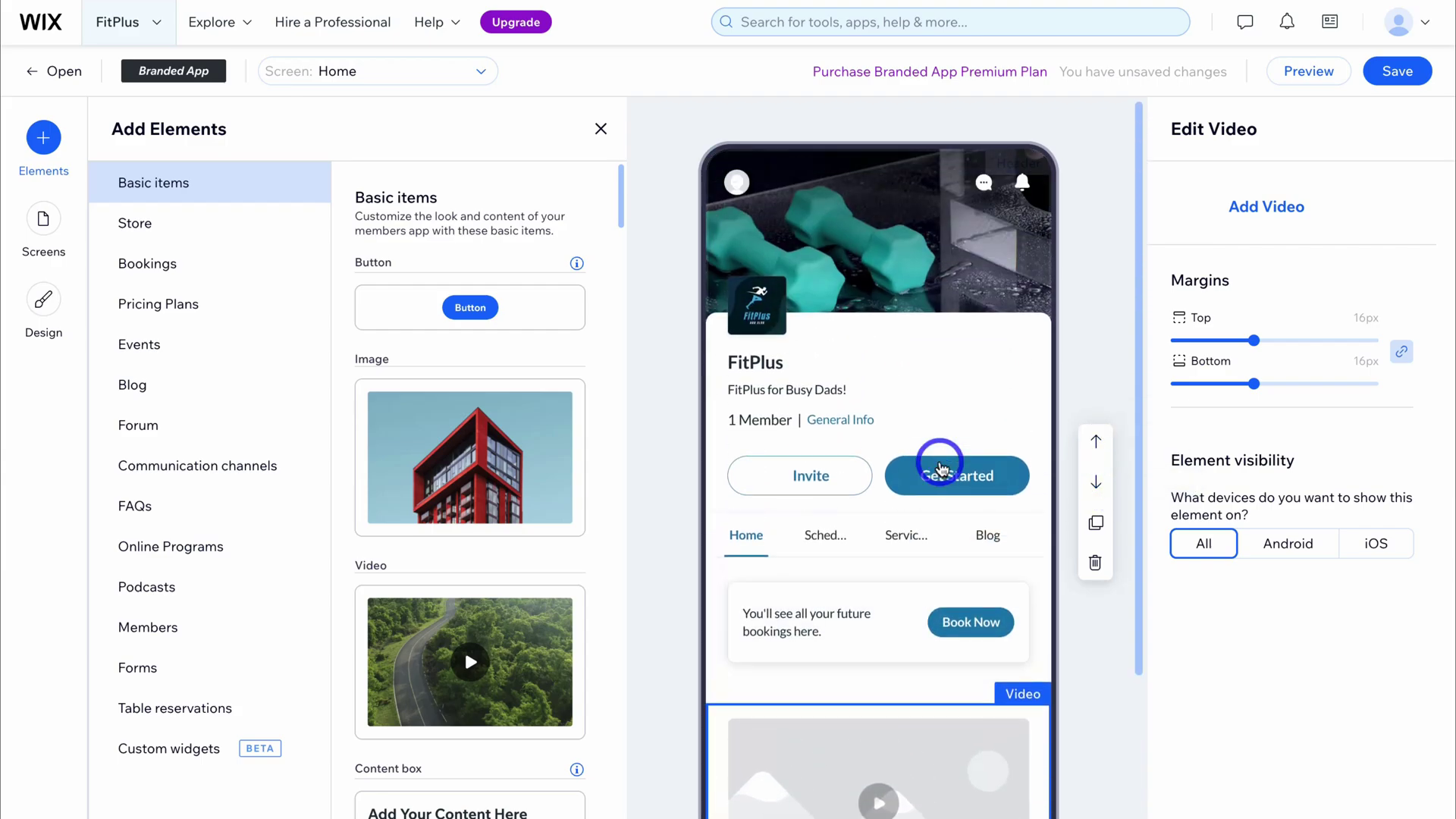
{"action": "scroll", "coordinate": [936, 455], "scroll_direction": "down", "scroll_amount": 5}
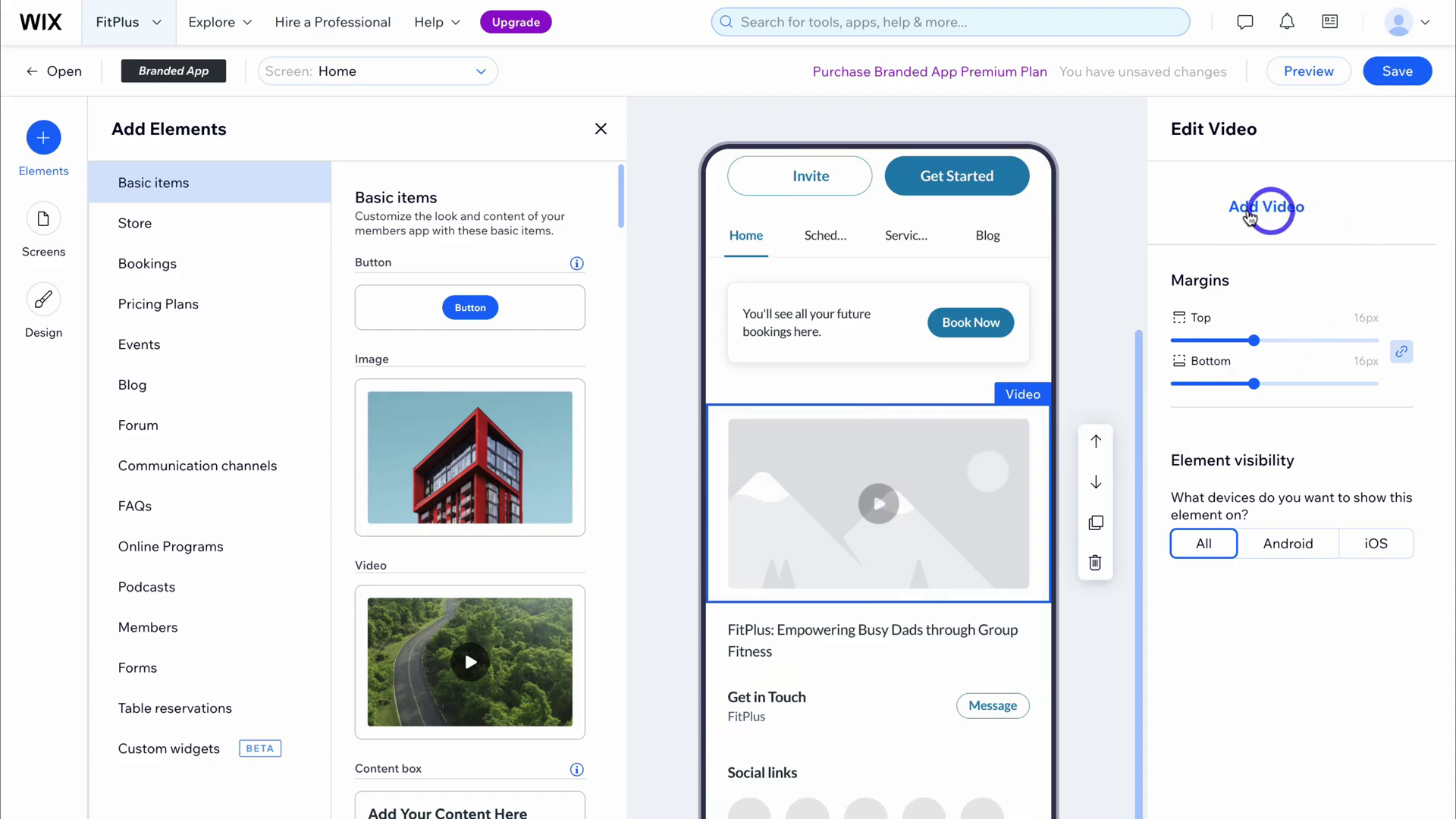
Search Media from Wix videos for 'Mens fitness' and add the Fitness pull-ups clip
{"action": "left_click", "coordinate": [1281, 216]}
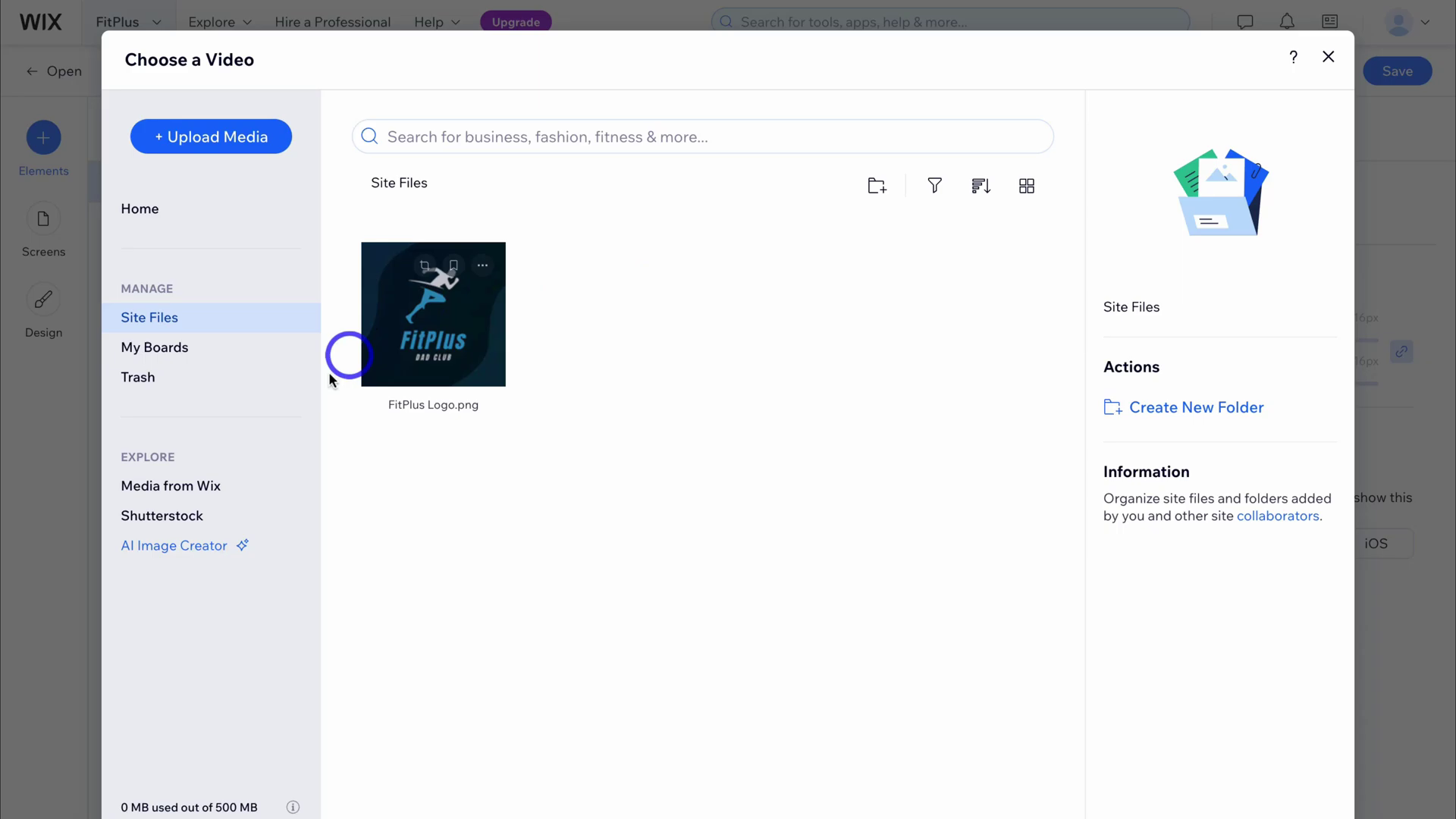
{"action": "left_click", "coordinate": [176, 489]}
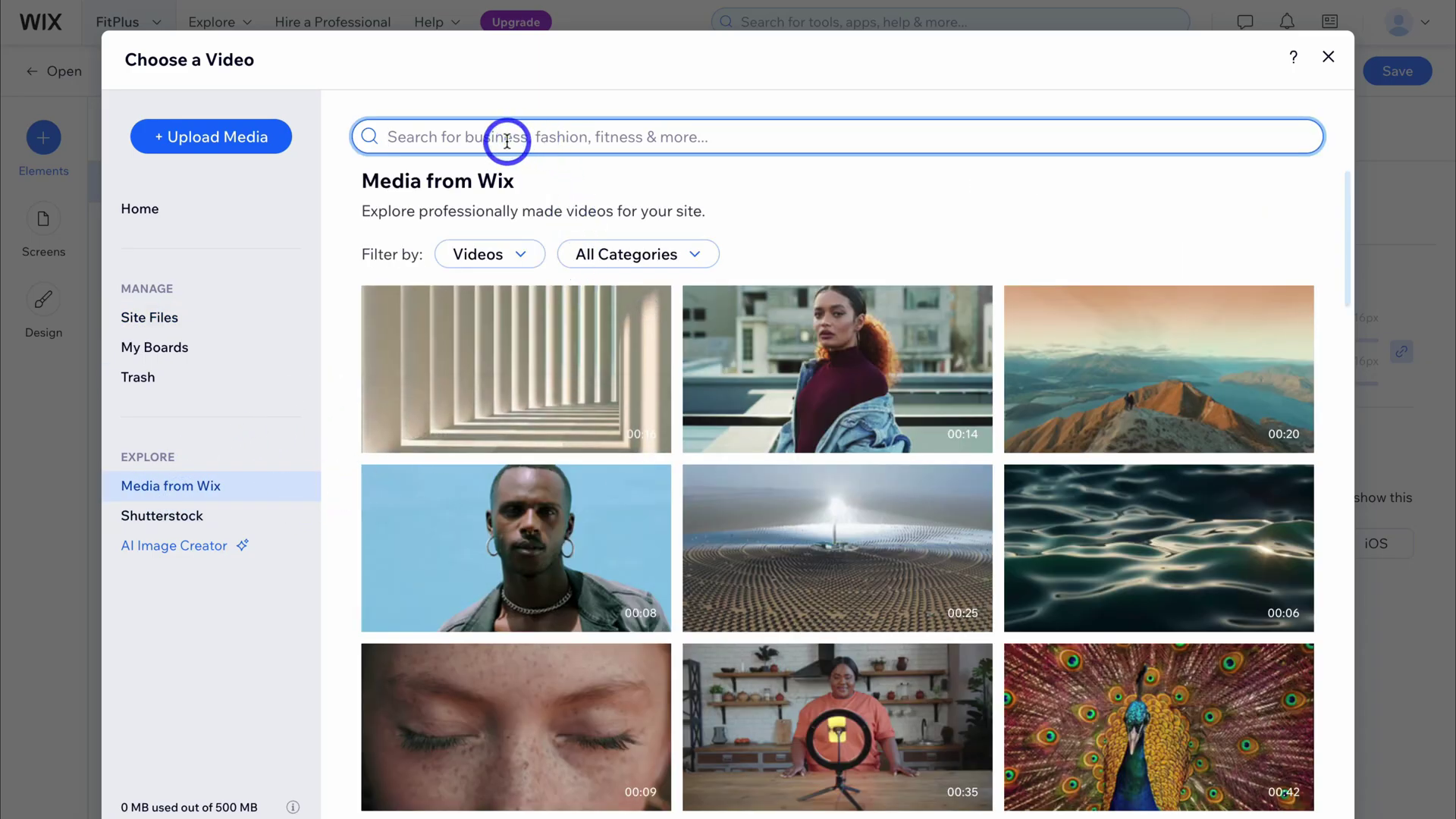
{"action": "type", "text": "Mens fitness"}
{"action": "key", "text": "Return"}
{"action": "scroll", "coordinate": [598, 338], "scroll_direction": "down", "scroll_amount": 7}
{"action": "scroll", "coordinate": [545, 367], "scroll_direction": "up", "scroll_amount": 6}
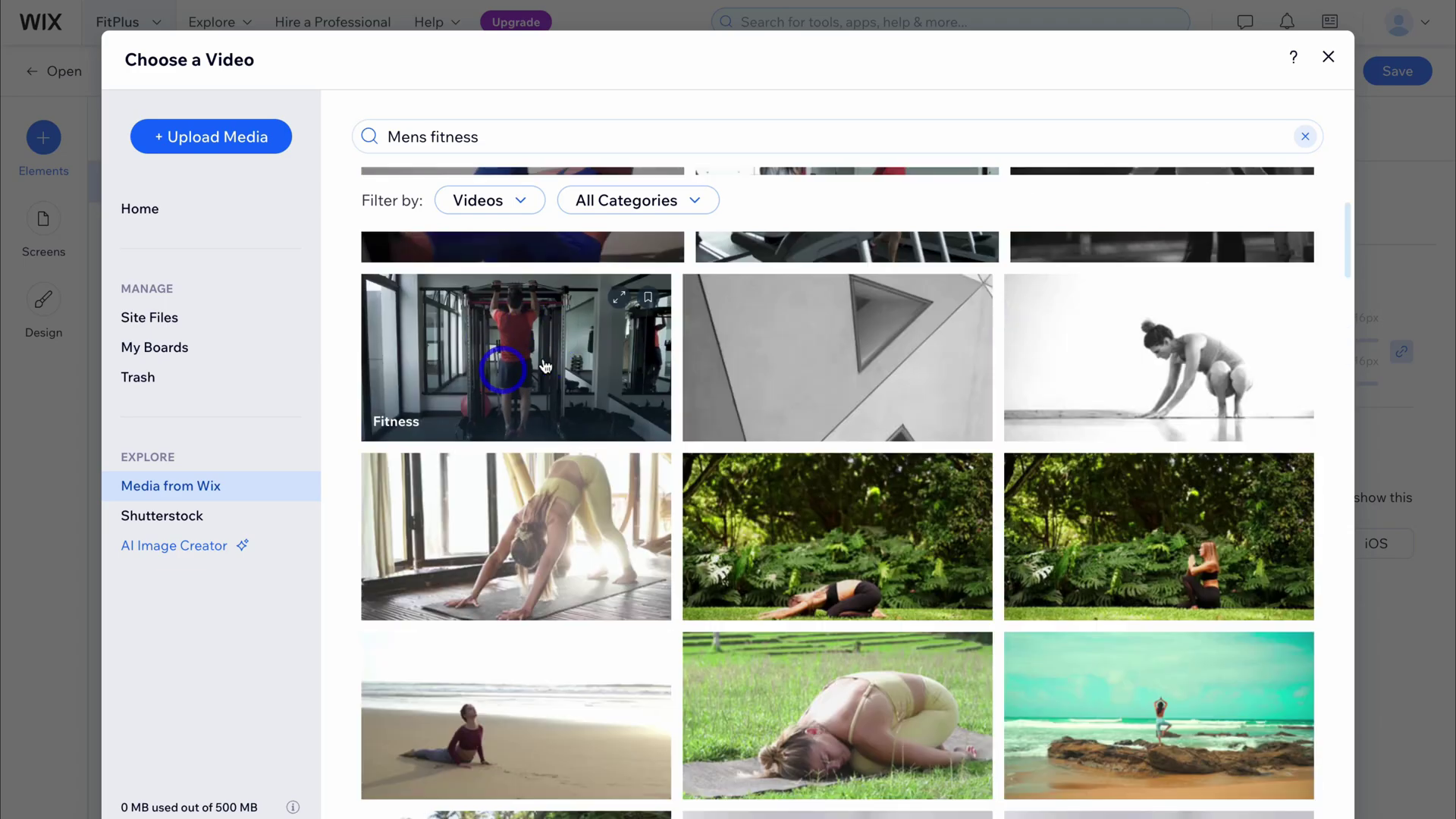
{"action": "left_click", "coordinate": [534, 360]}
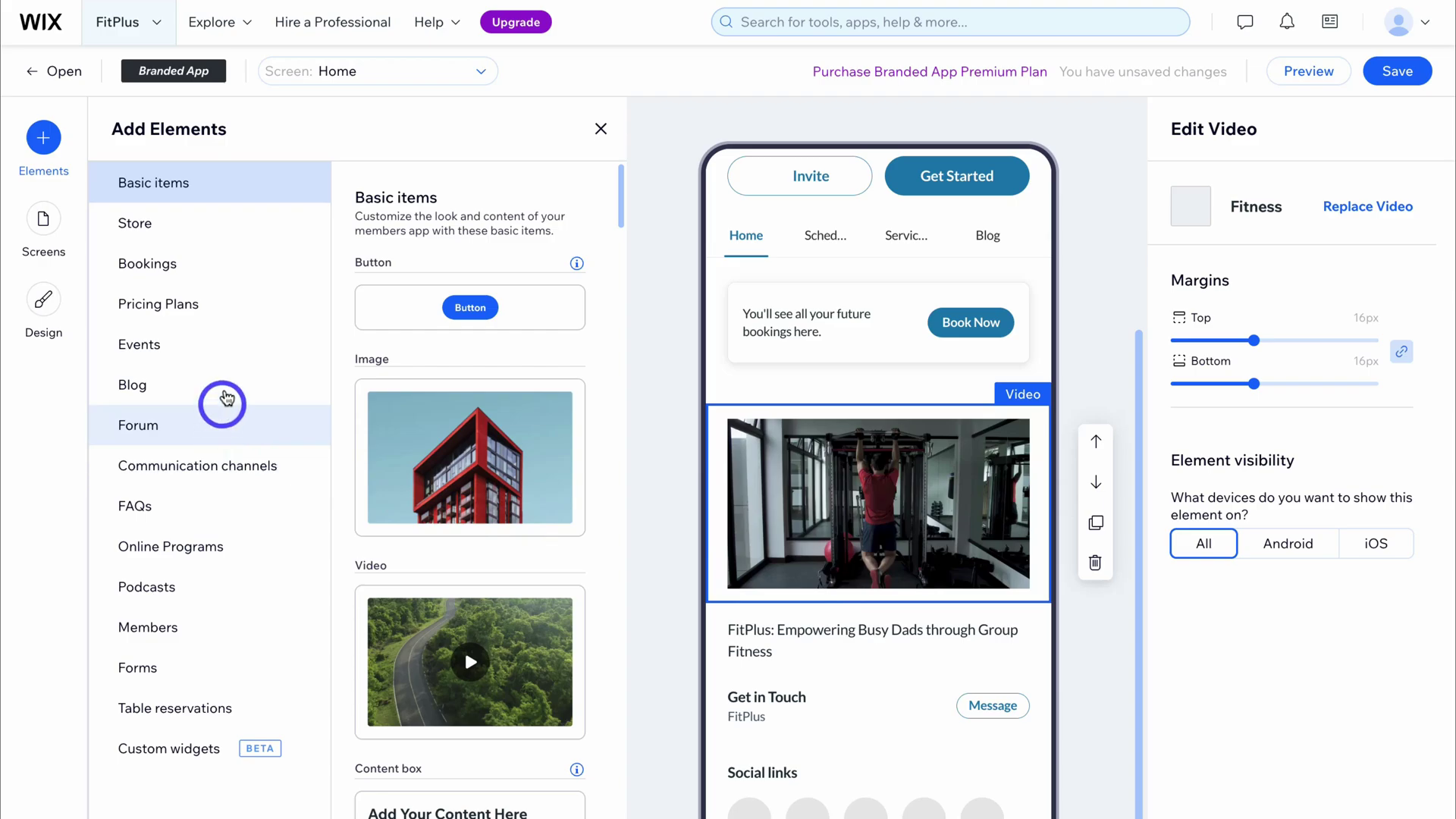
Browse the Pricing Plans and Bookings elements, then select the tab bar for Navigation settings
{"action": "left_click", "coordinate": [216, 311]}
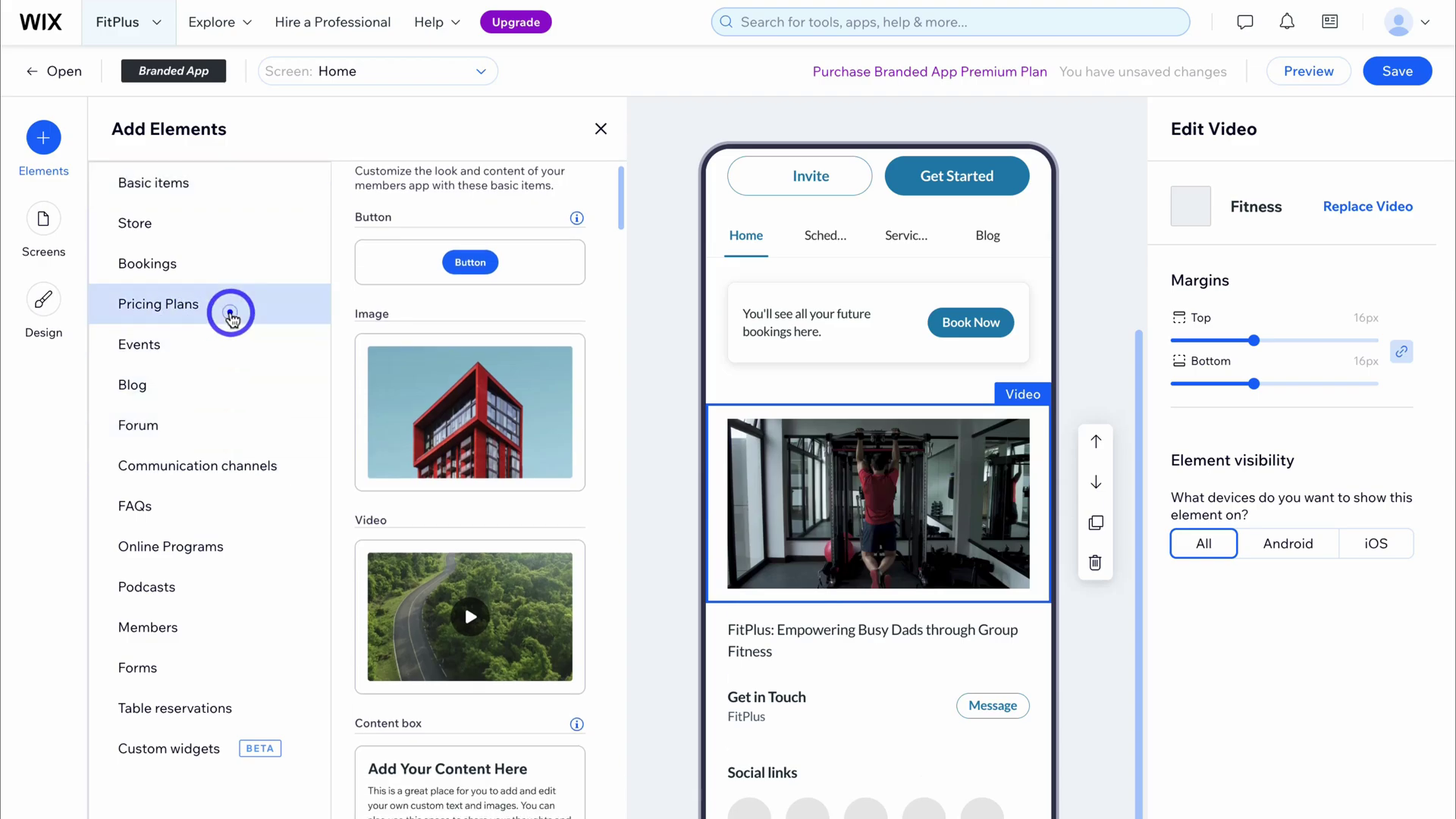
{"action": "scroll", "coordinate": [498, 357], "scroll_direction": "down", "scroll_amount": 7}
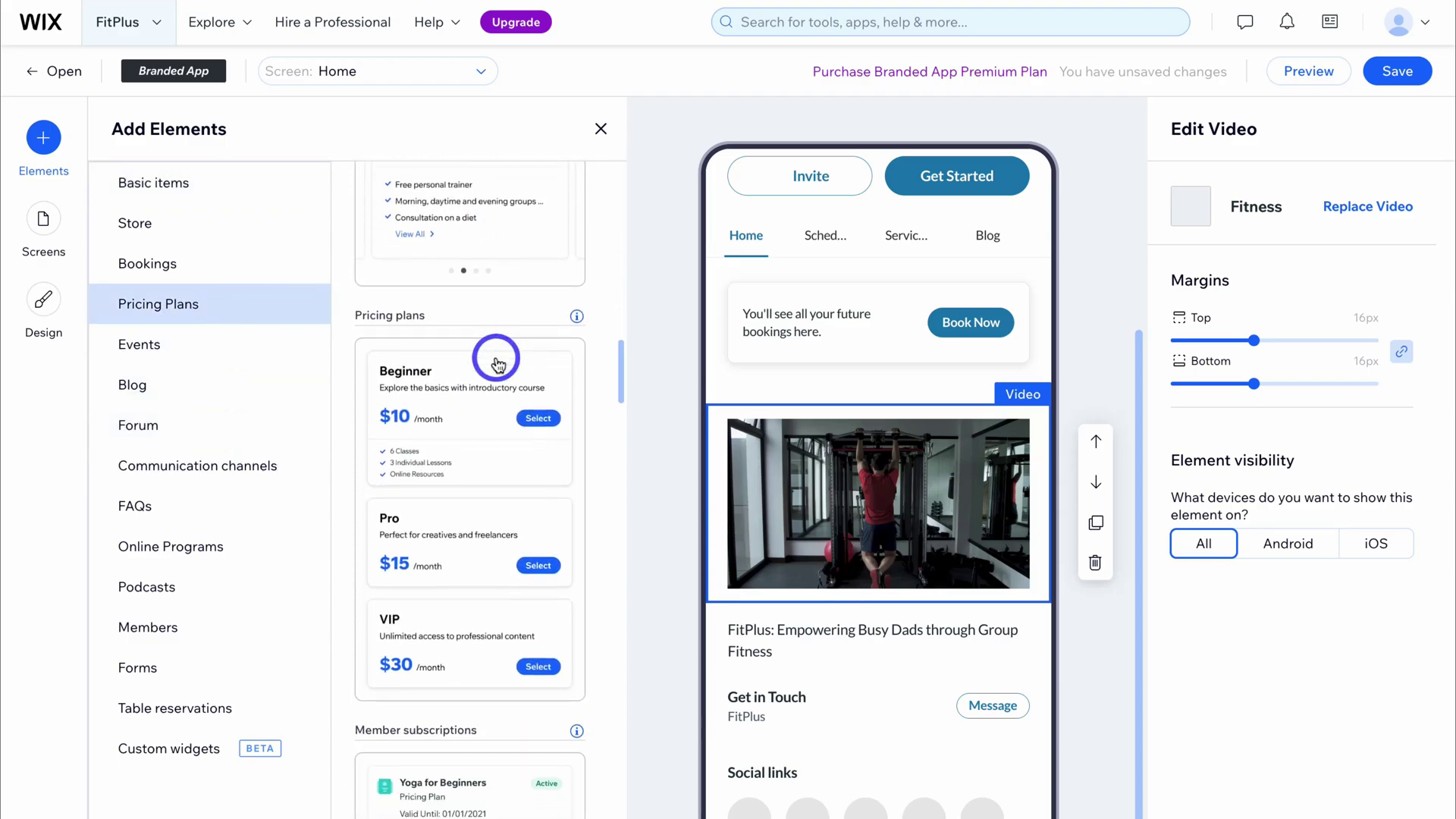
{"action": "left_click", "coordinate": [179, 269]}
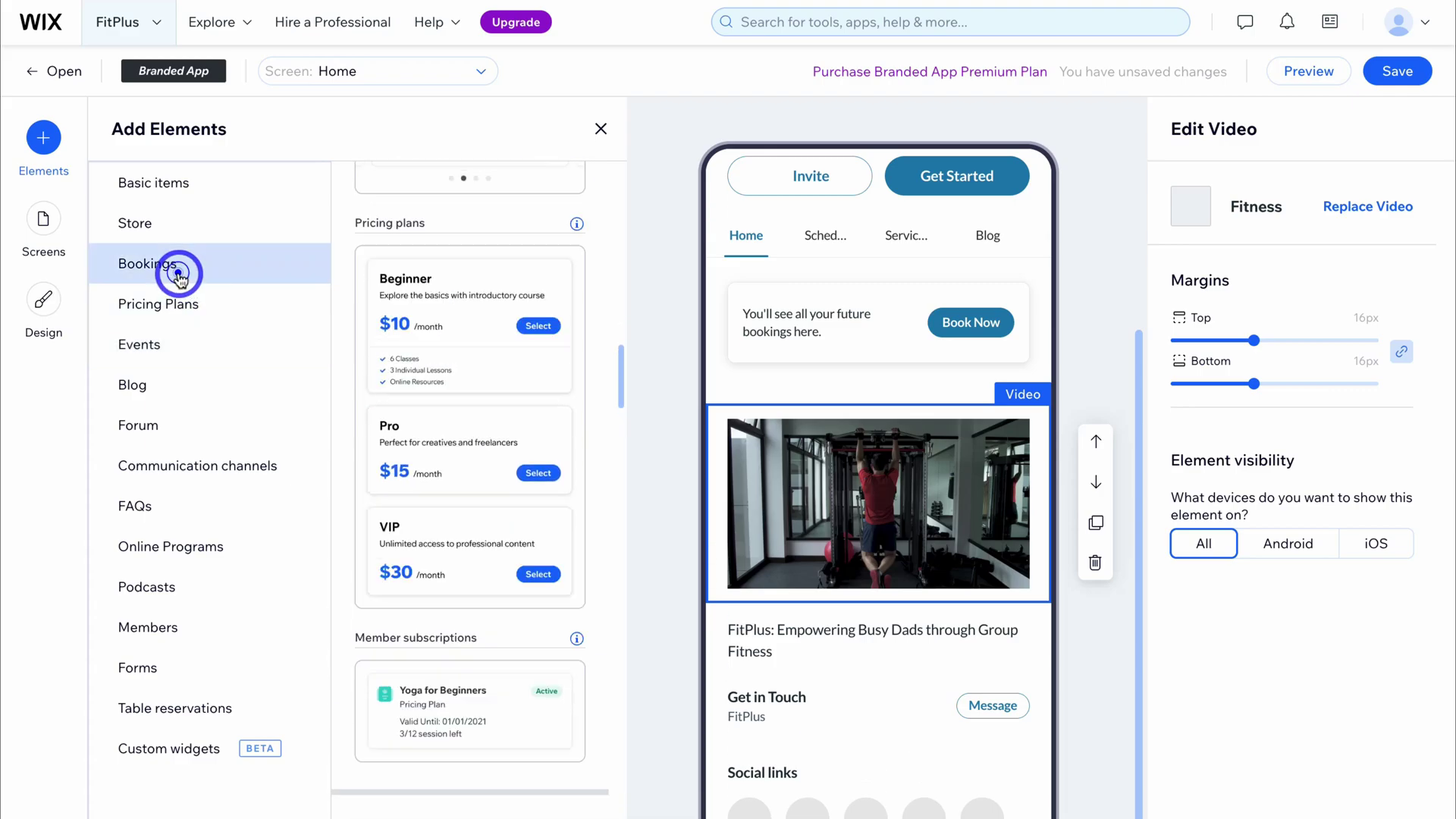
{"action": "scroll", "coordinate": [471, 394], "scroll_direction": "down", "scroll_amount": 2}
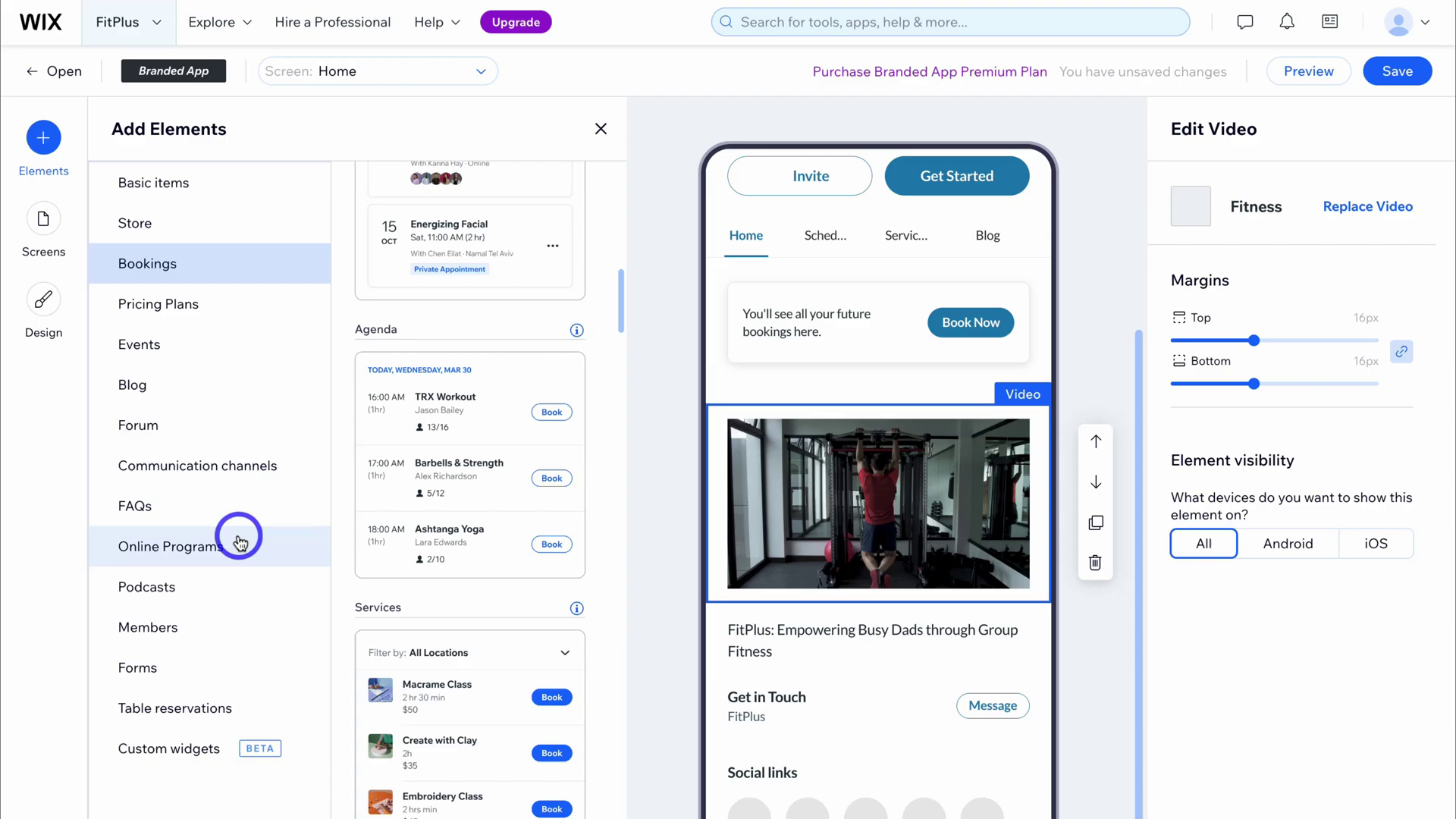
{"action": "scroll", "coordinate": [808, 501], "scroll_direction": "up", "scroll_amount": 4}
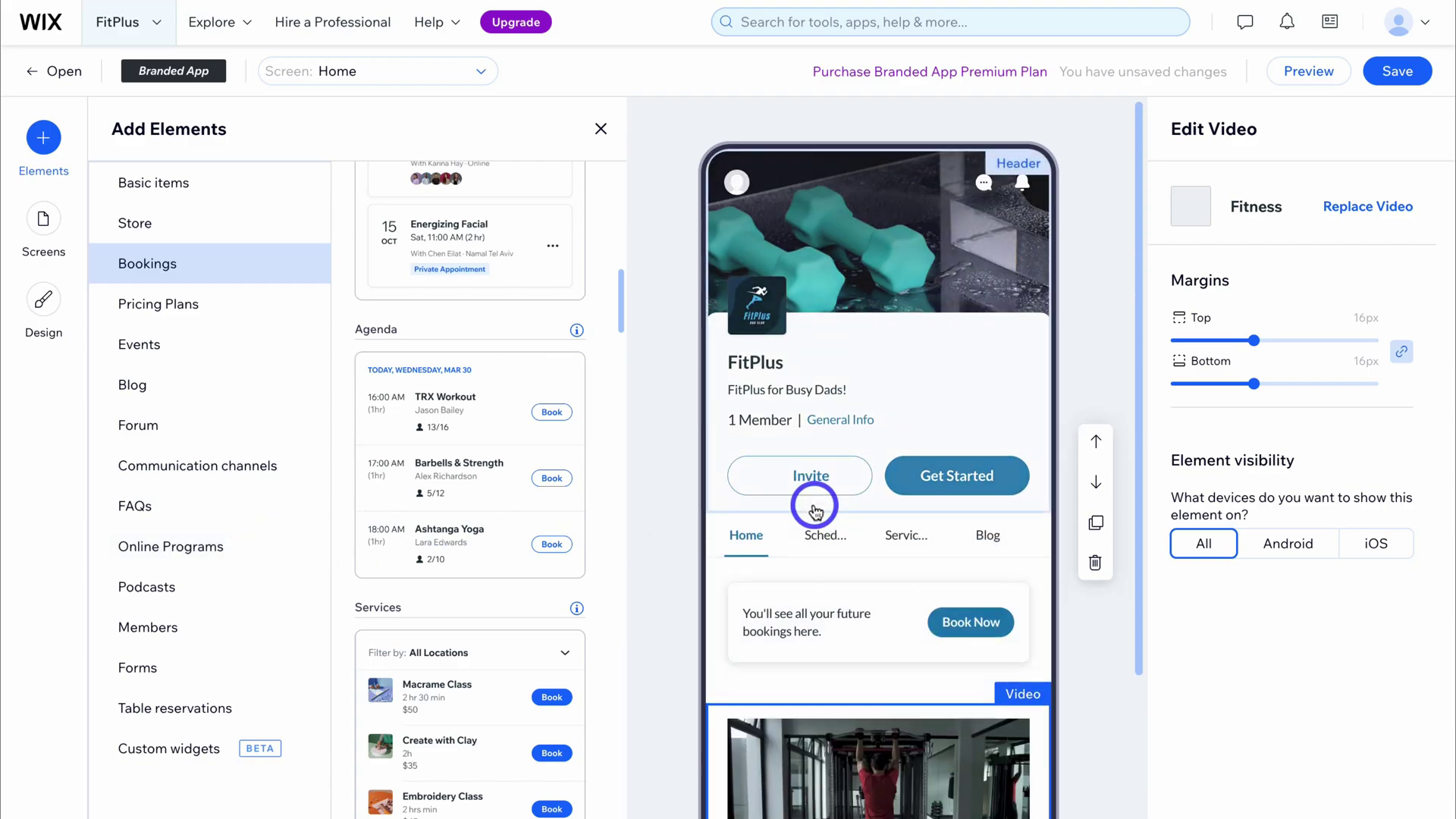
{"action": "left_click", "coordinate": [865, 544]}
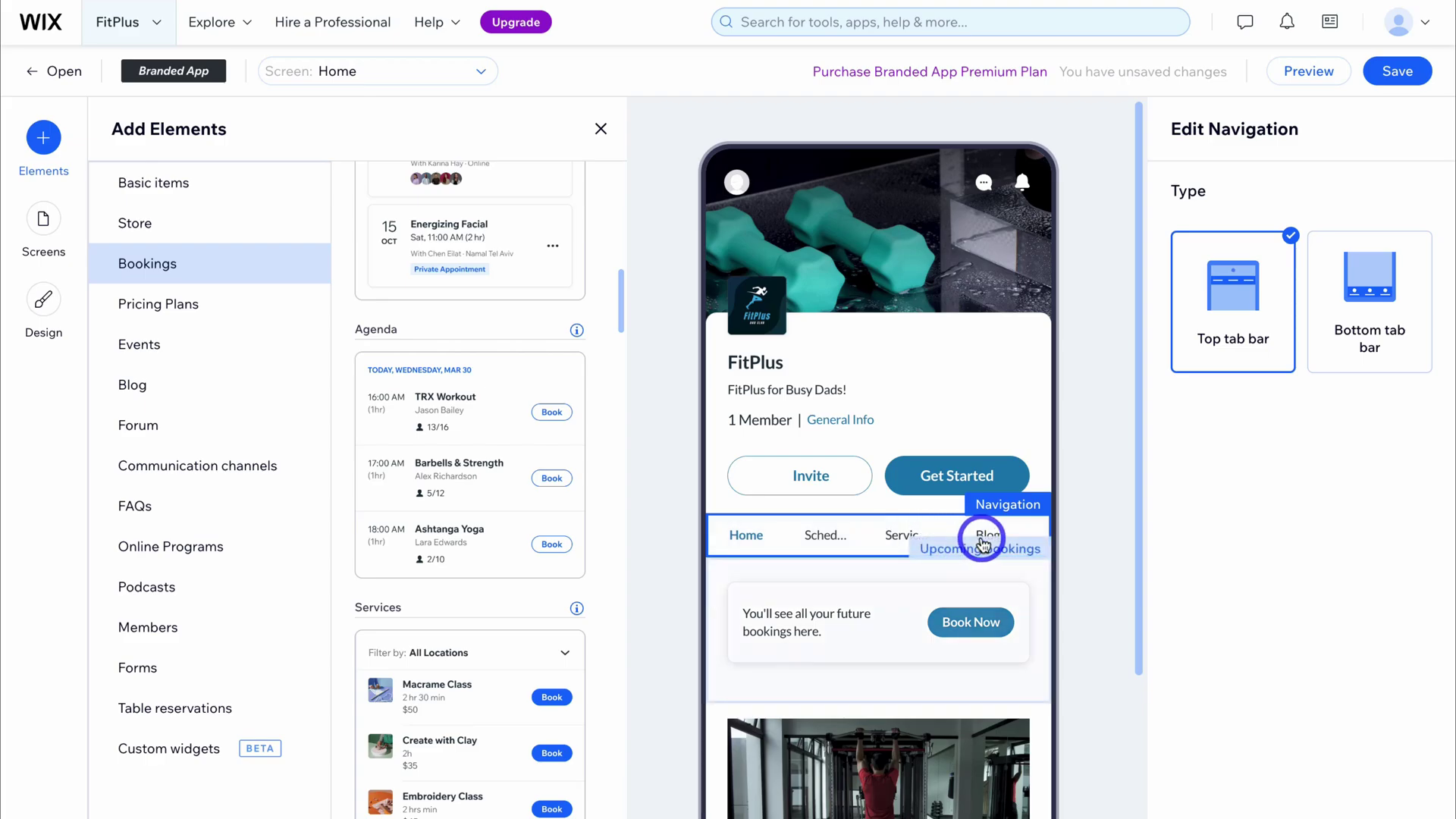
View the Schedule, Services, Blog and Pricing Plans screens in the Screens panel
{"action": "left_click", "coordinate": [46, 229]}
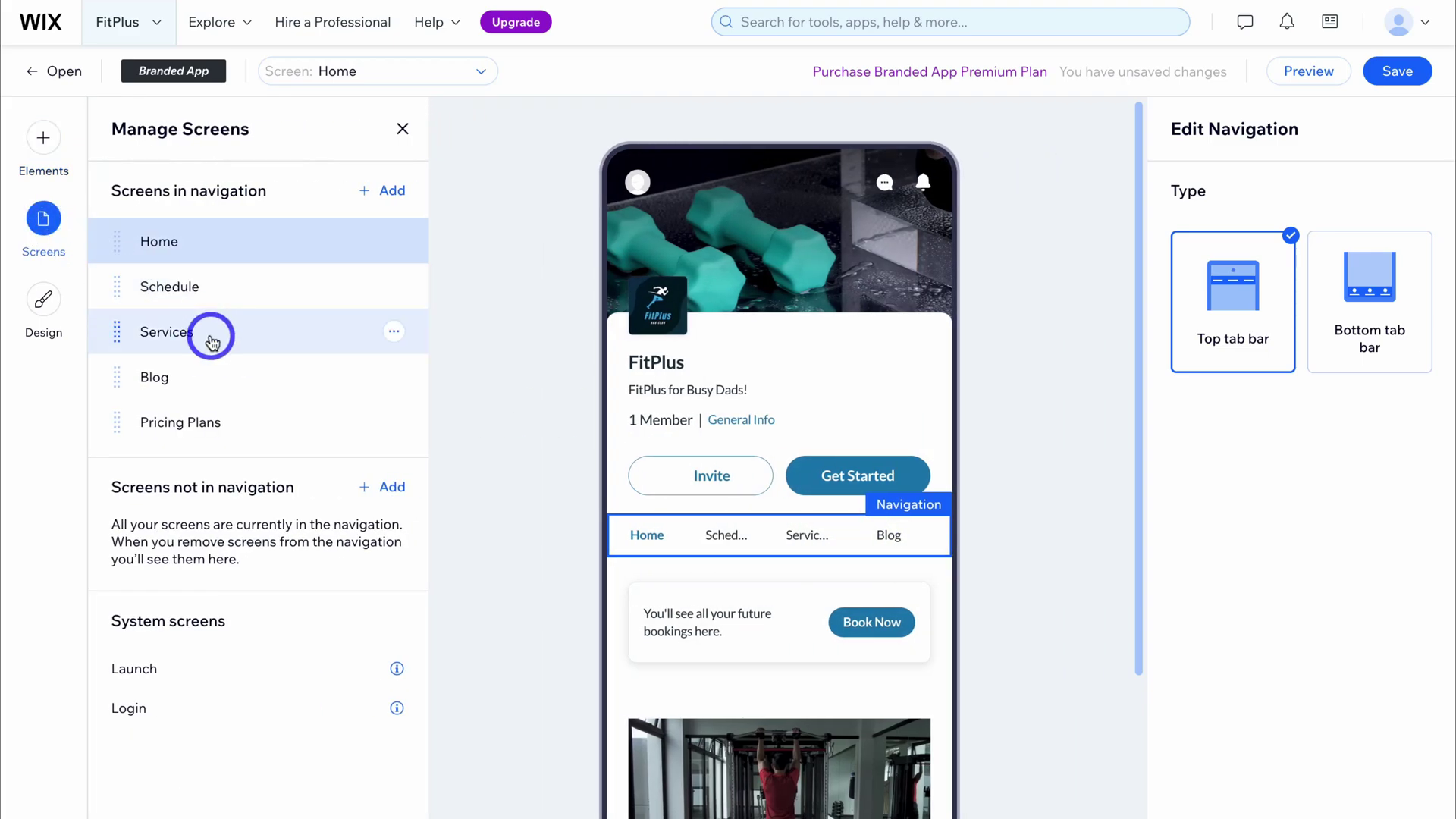
{"action": "left_click", "coordinate": [213, 292]}
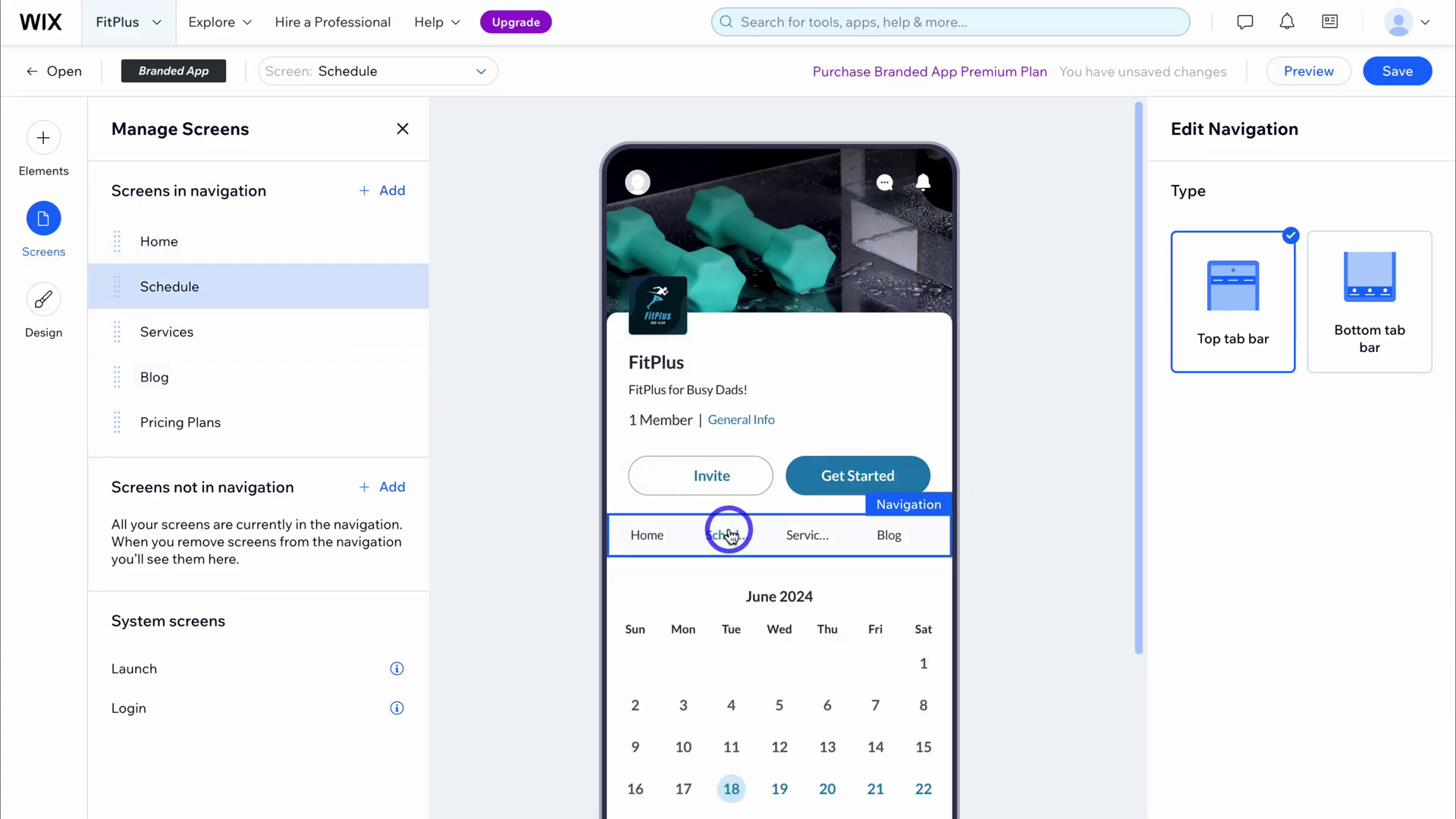
{"action": "scroll", "coordinate": [744, 589], "scroll_direction": "down", "scroll_amount": 2}
{"action": "left_click", "coordinate": [744, 589]}
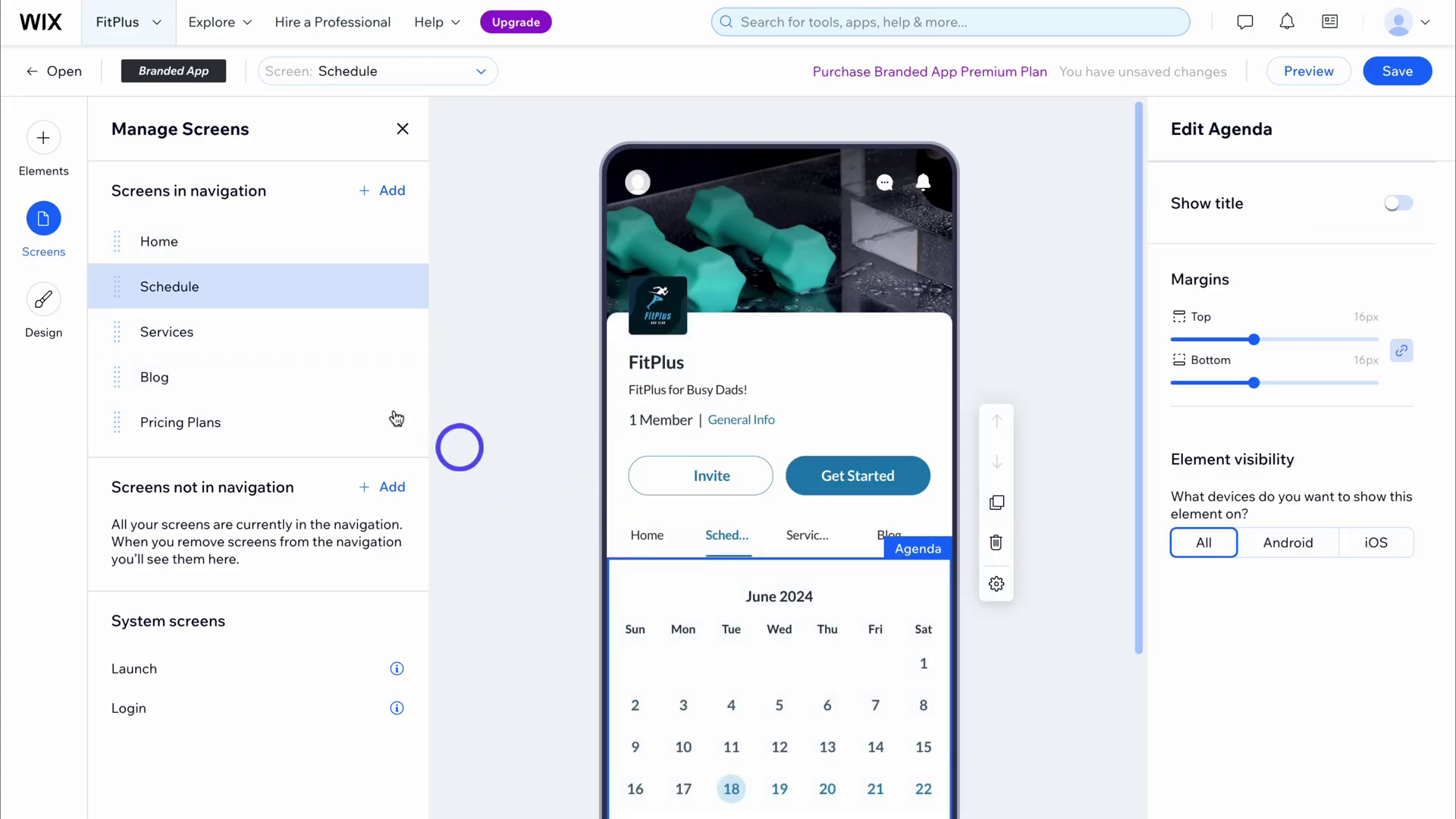
{"action": "left_click", "coordinate": [220, 343]}
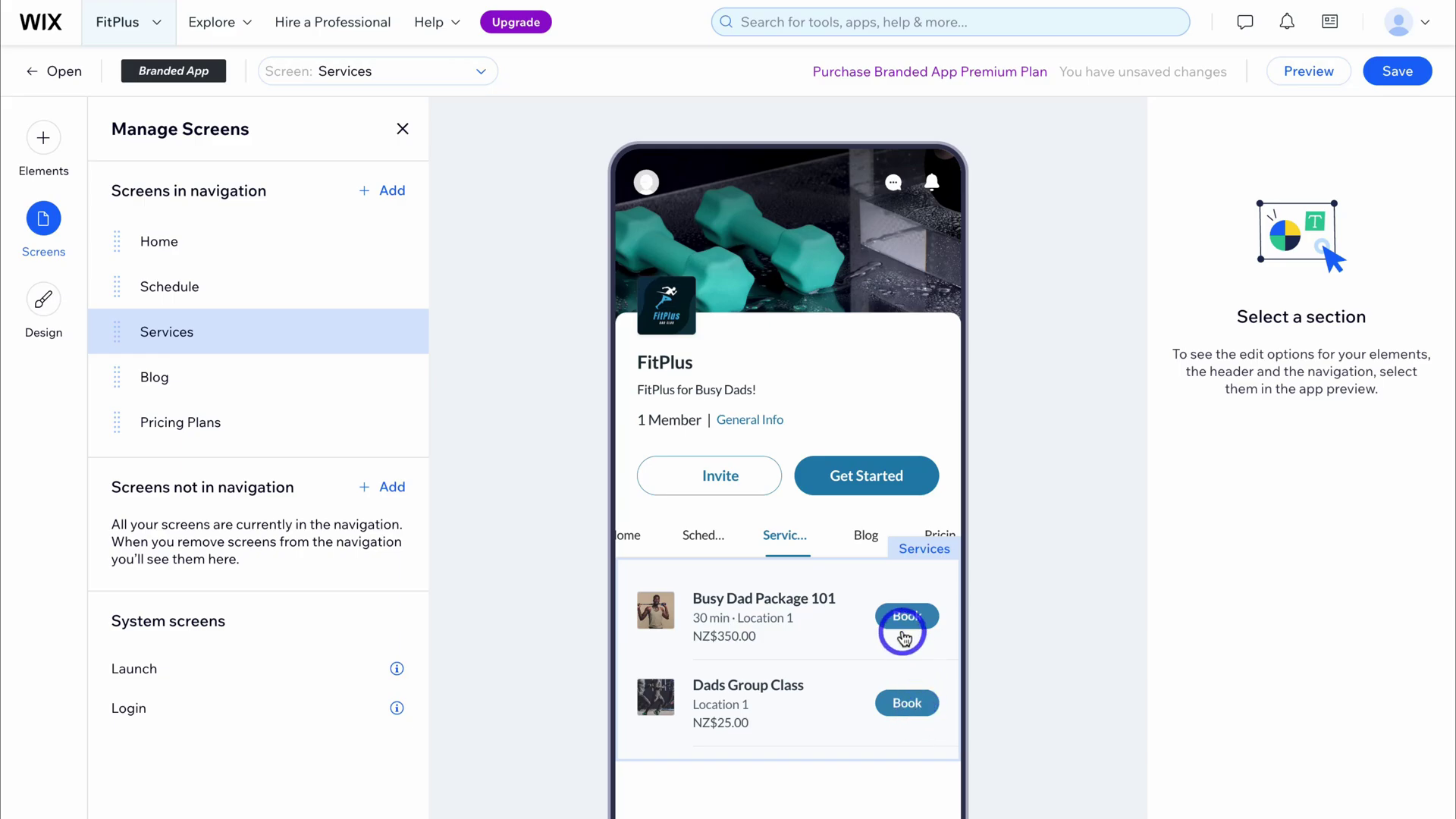
{"action": "left_click", "coordinate": [215, 383]}
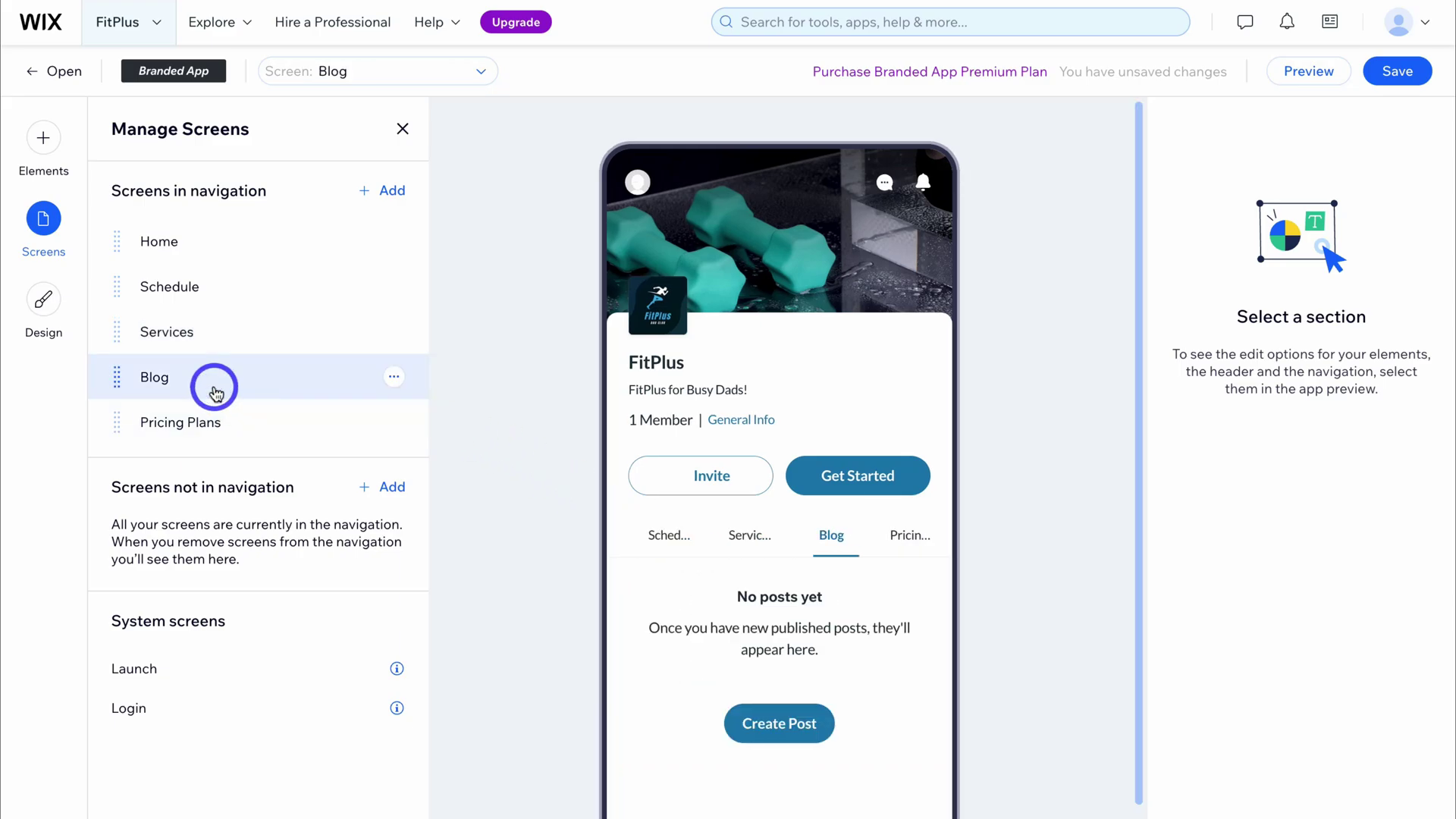
{"action": "left_click", "coordinate": [203, 423]}
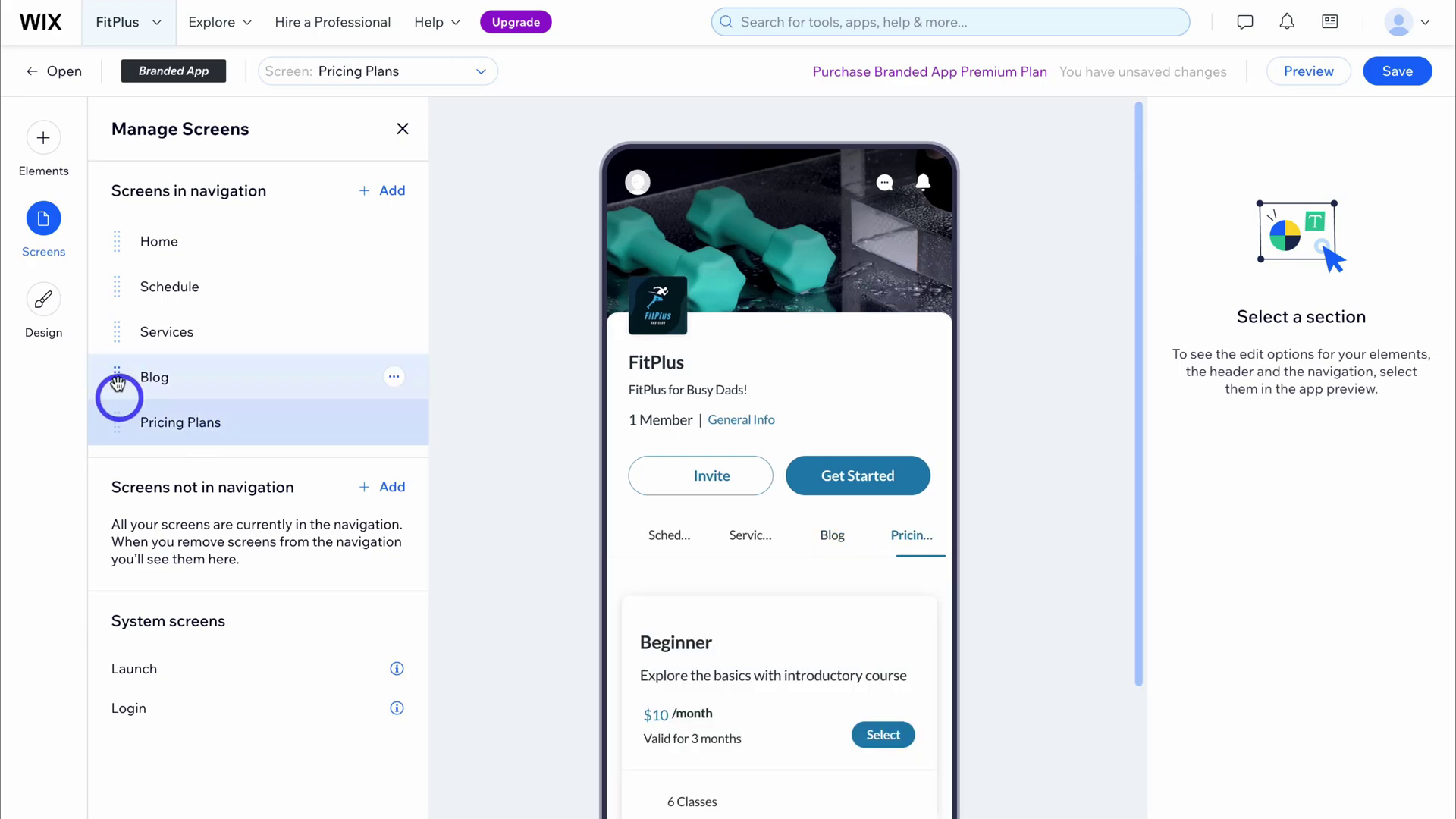
Select the pricing plans section on the Pricing Plans screen to inspect its settings
{"action": "mouse_move", "coordinate": [117, 332]}
{"action": "left_mouse_down"}
{"action": "mouse_move", "coordinate": [117, 277]}
{"action": "mouse_move", "coordinate": [117, 332]}
{"action": "left_mouse_up"}
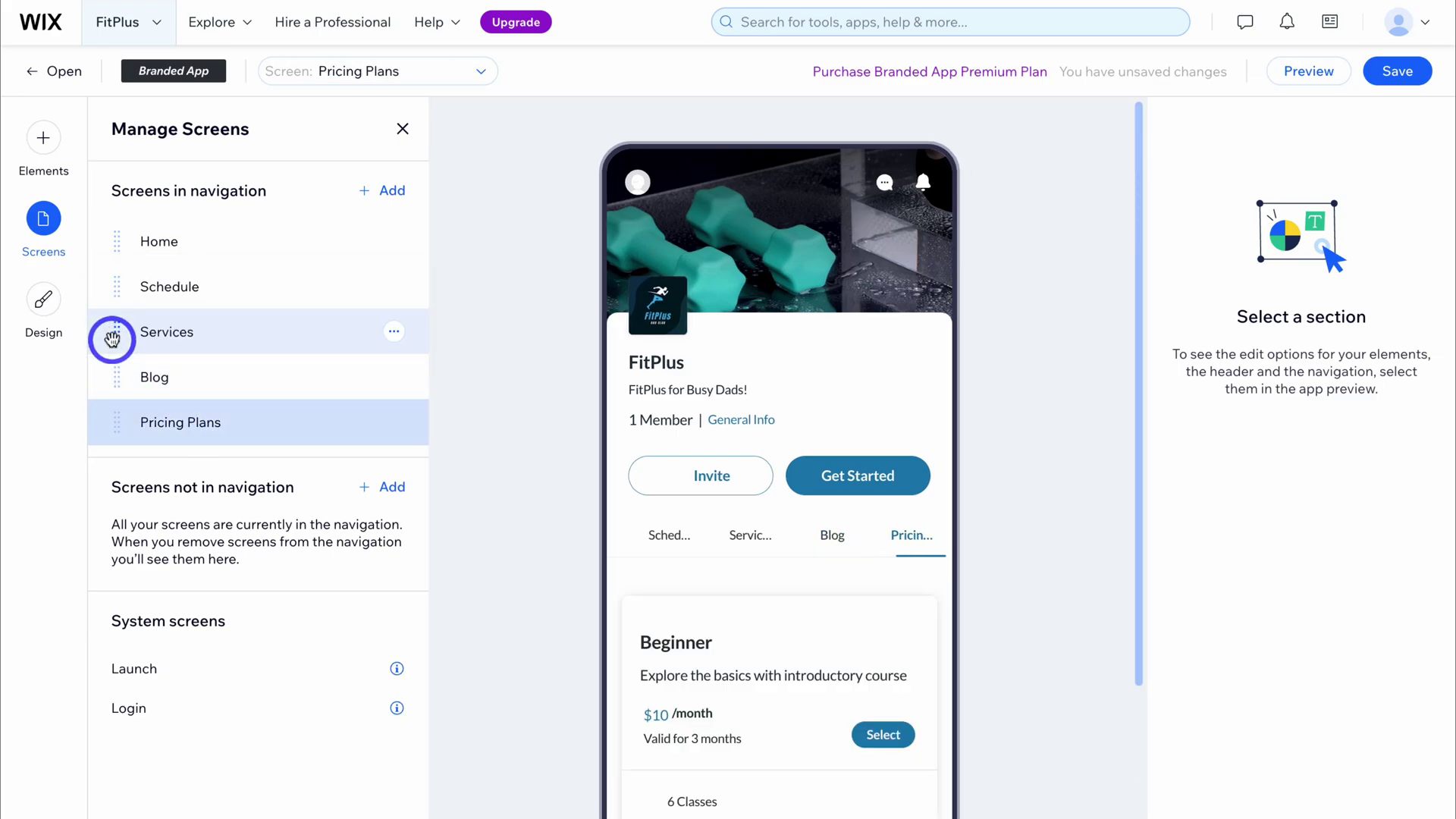
{"action": "left_click", "coordinate": [646, 559]}
{"action": "left_click", "coordinate": [701, 595]}
{"action": "scroll", "coordinate": [699, 593], "scroll_direction": "down", "scroll_amount": 2}
{"action": "left_click", "coordinate": [867, 472]}
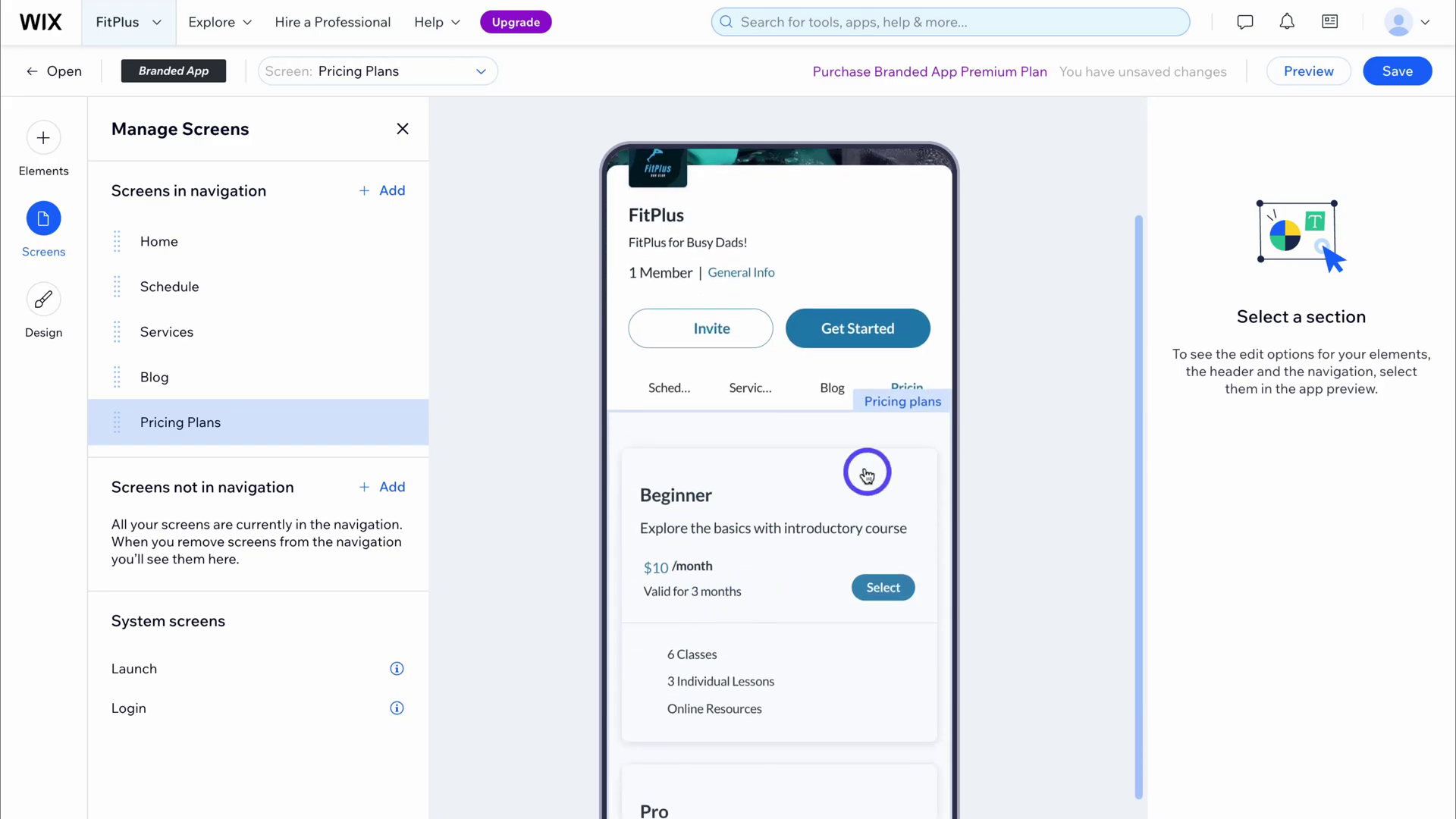
{"action": "scroll", "coordinate": [842, 509], "scroll_direction": "down", "scroll_amount": 2}
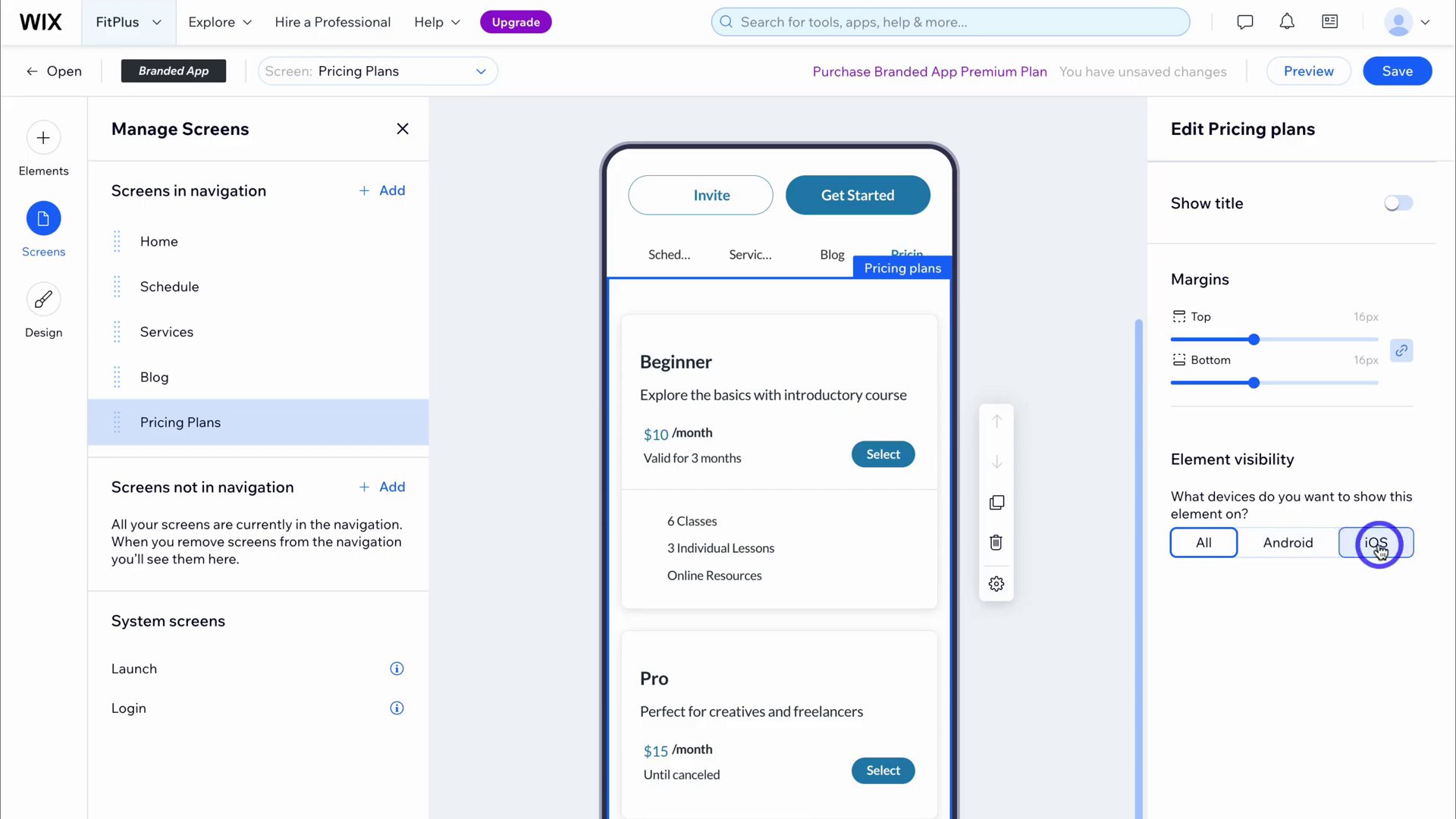
{"action": "left_click", "coordinate": [1290, 544]}
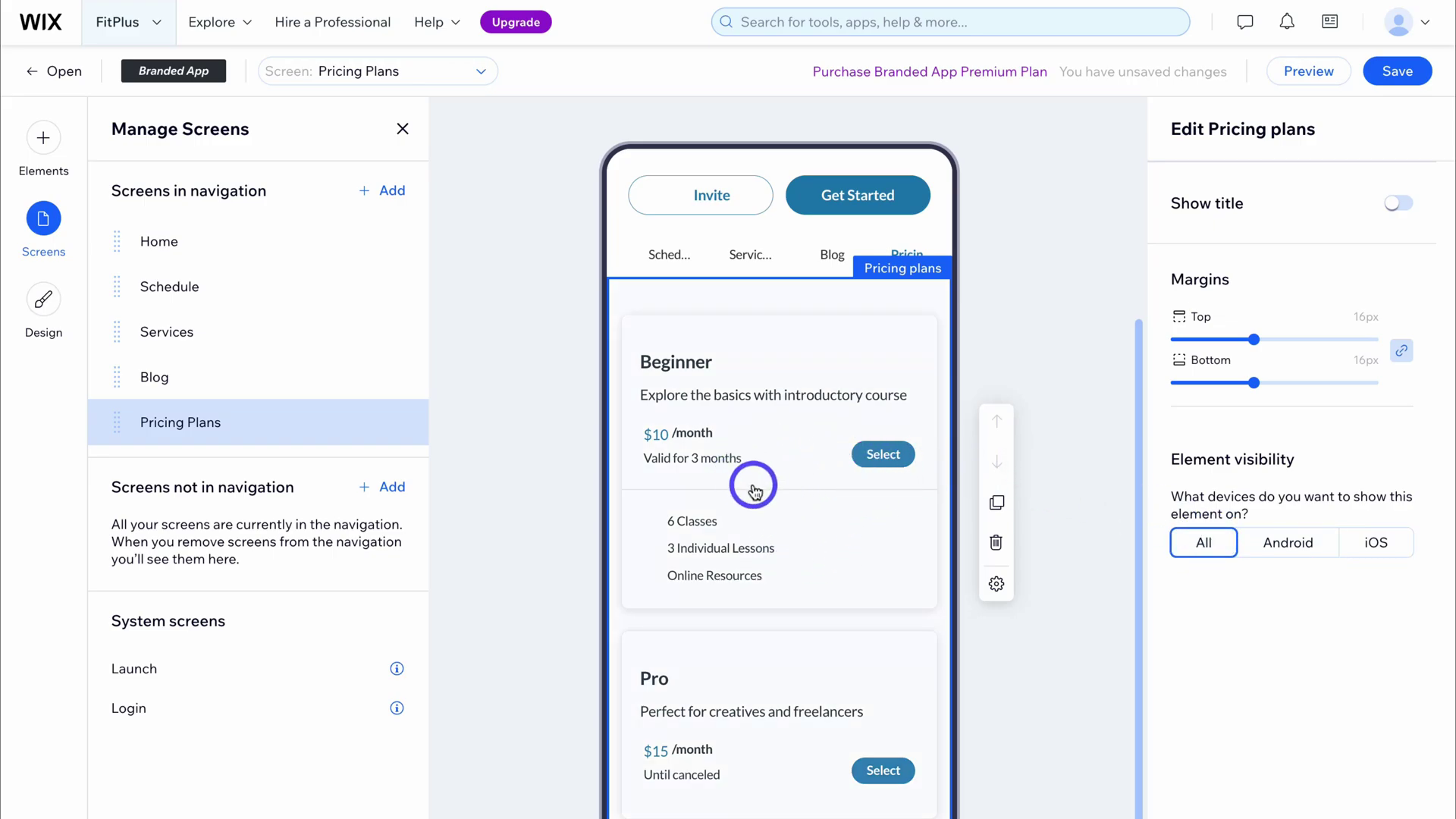
Revisit the Schedule and Services screens, selecting the services list, then return to Pricing Plans
{"action": "left_click", "coordinate": [253, 292]}
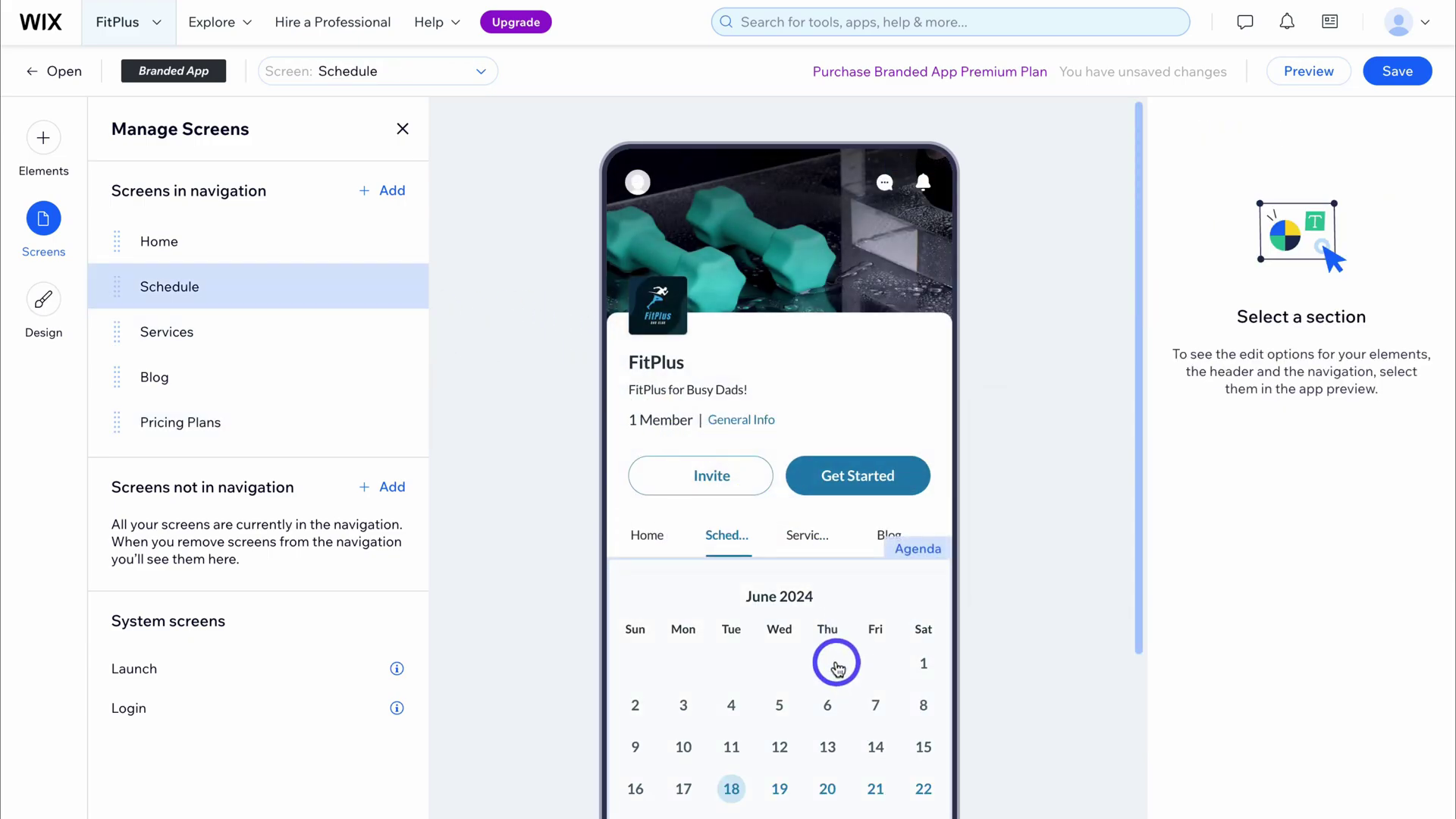
{"action": "left_click", "coordinate": [906, 575]}
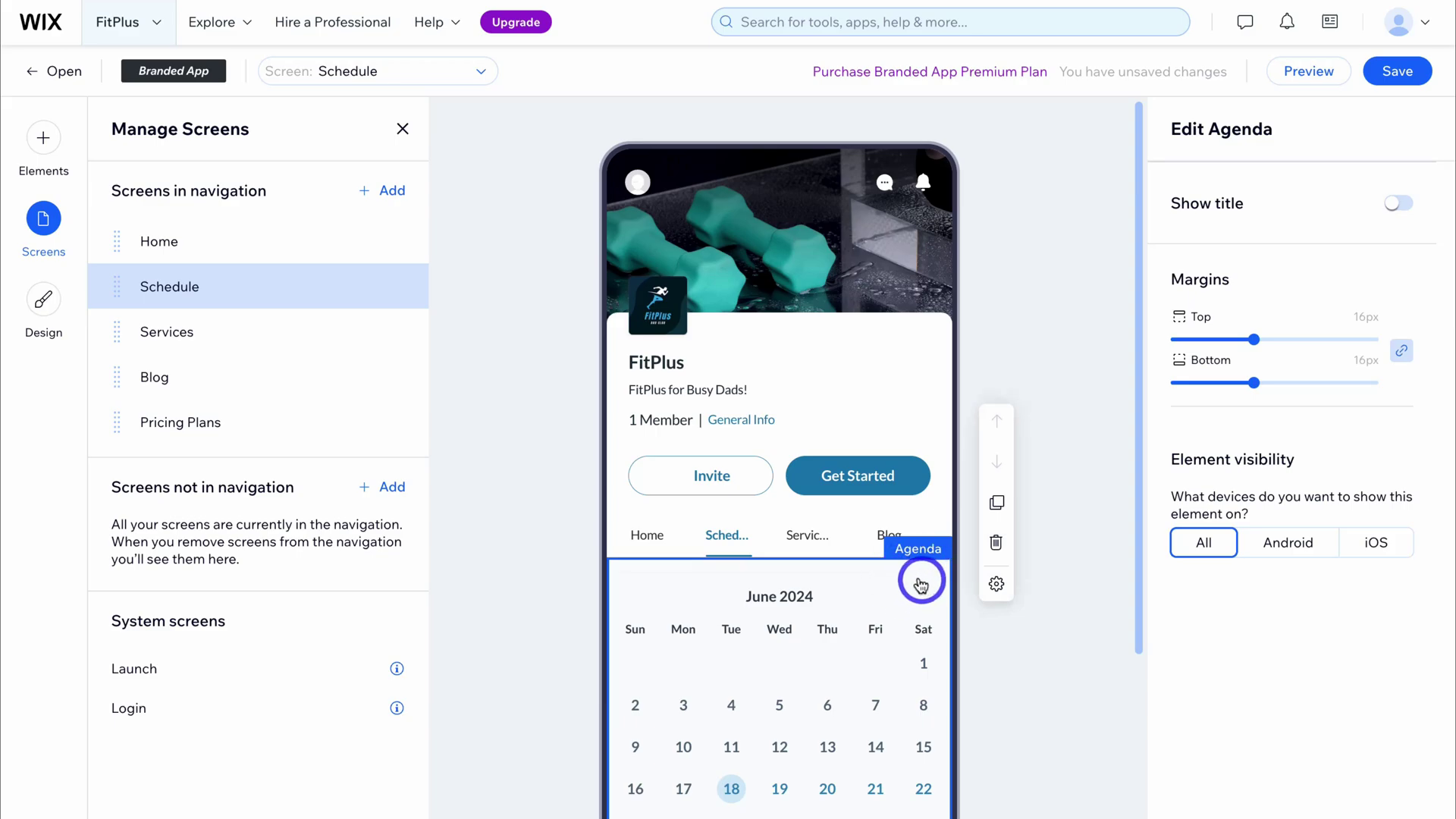
{"action": "left_click", "coordinate": [217, 333]}
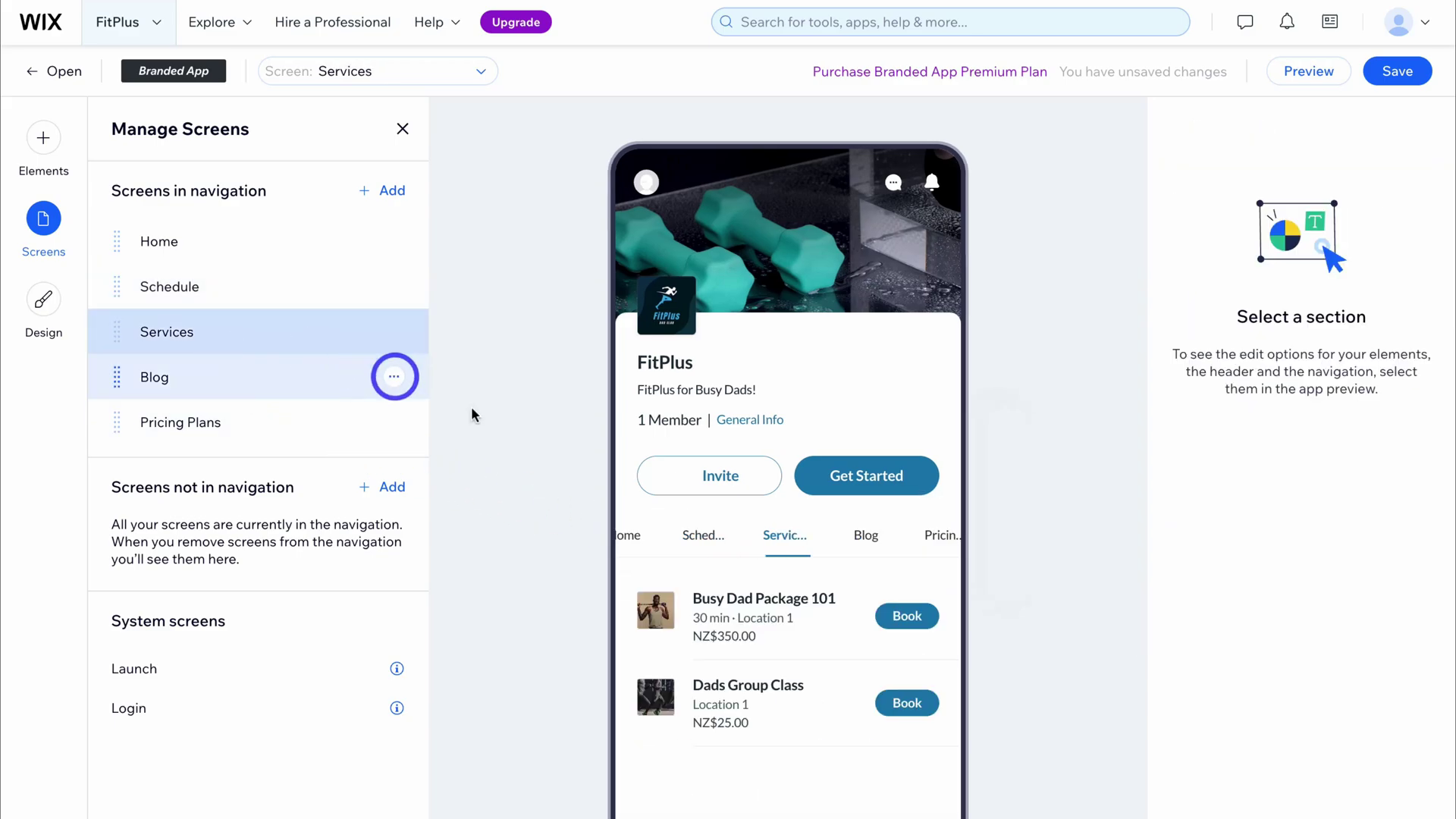
{"action": "left_click", "coordinate": [819, 734]}
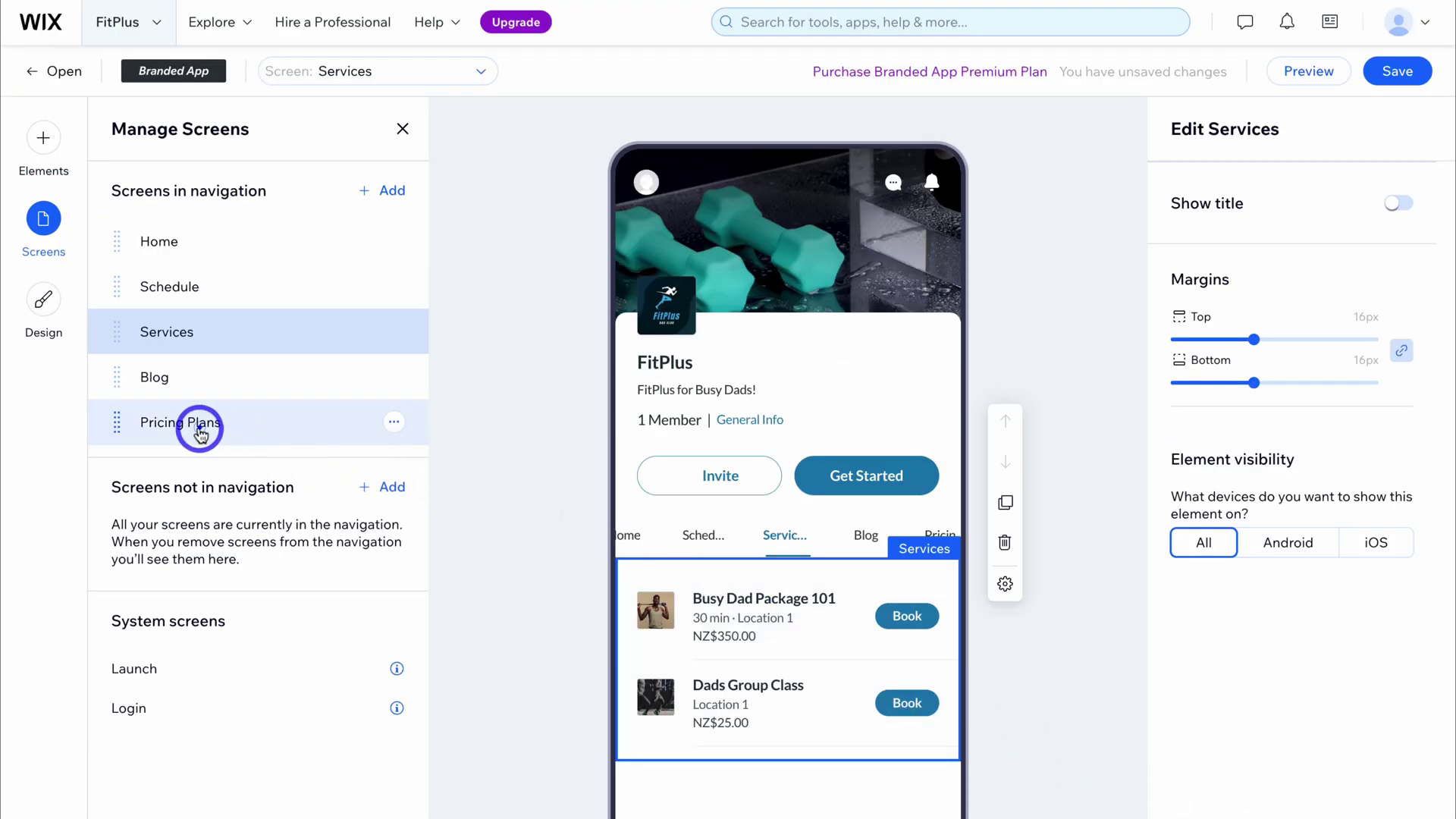
{"action": "left_click", "coordinate": [200, 433]}
From the pricing plans section, choose Start Now and Create Plan to review a blank plan form
{"action": "left_click", "coordinate": [775, 650]}
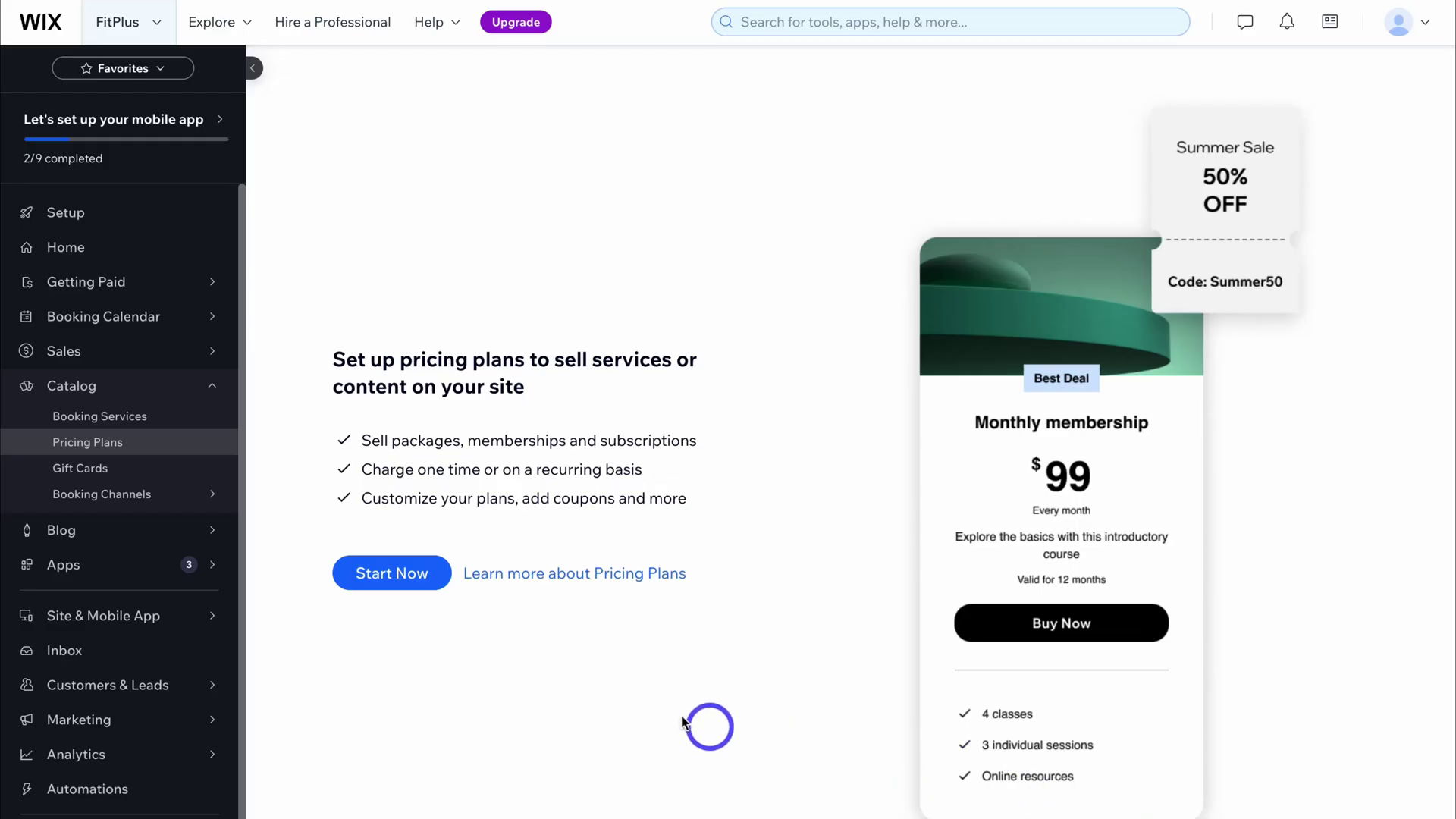
{"action": "left_click", "coordinate": [389, 576]}
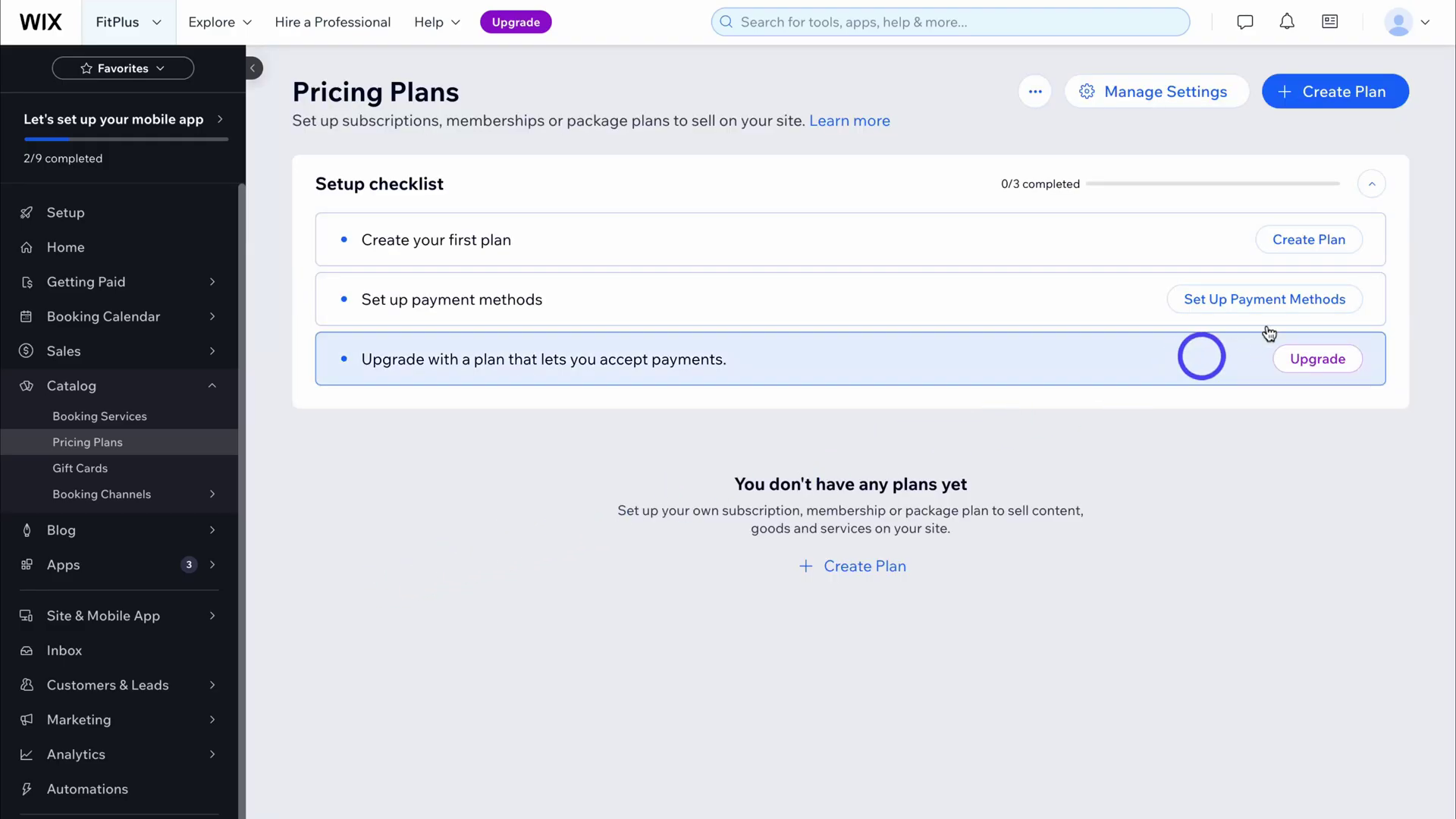
{"action": "left_click", "coordinate": [1320, 242]}
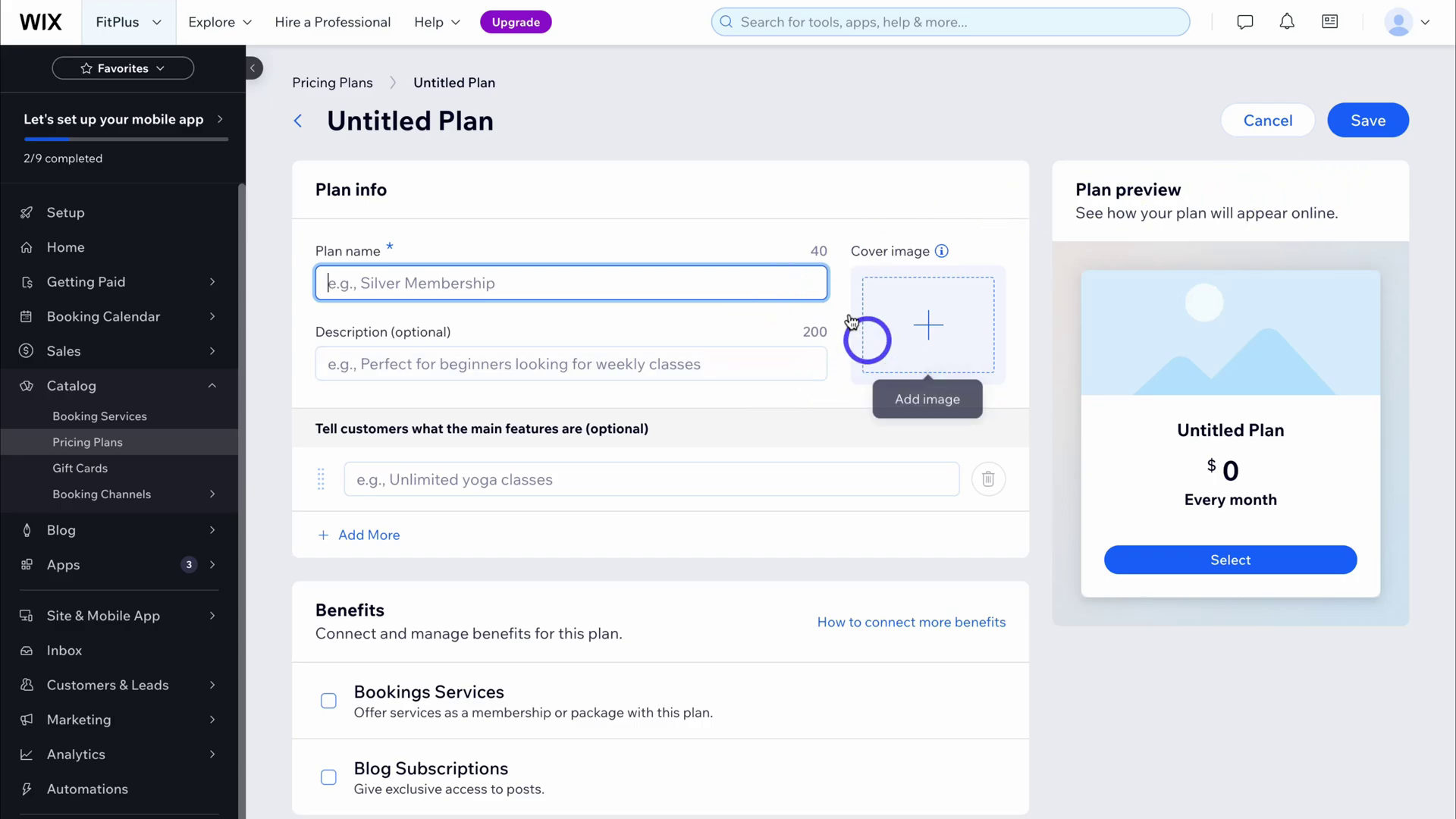
{"action": "scroll", "coordinate": [832, 364], "scroll_direction": "down", "scroll_amount": 4}
{"action": "scroll", "coordinate": [834, 367], "scroll_direction": "up", "scroll_amount": 4}
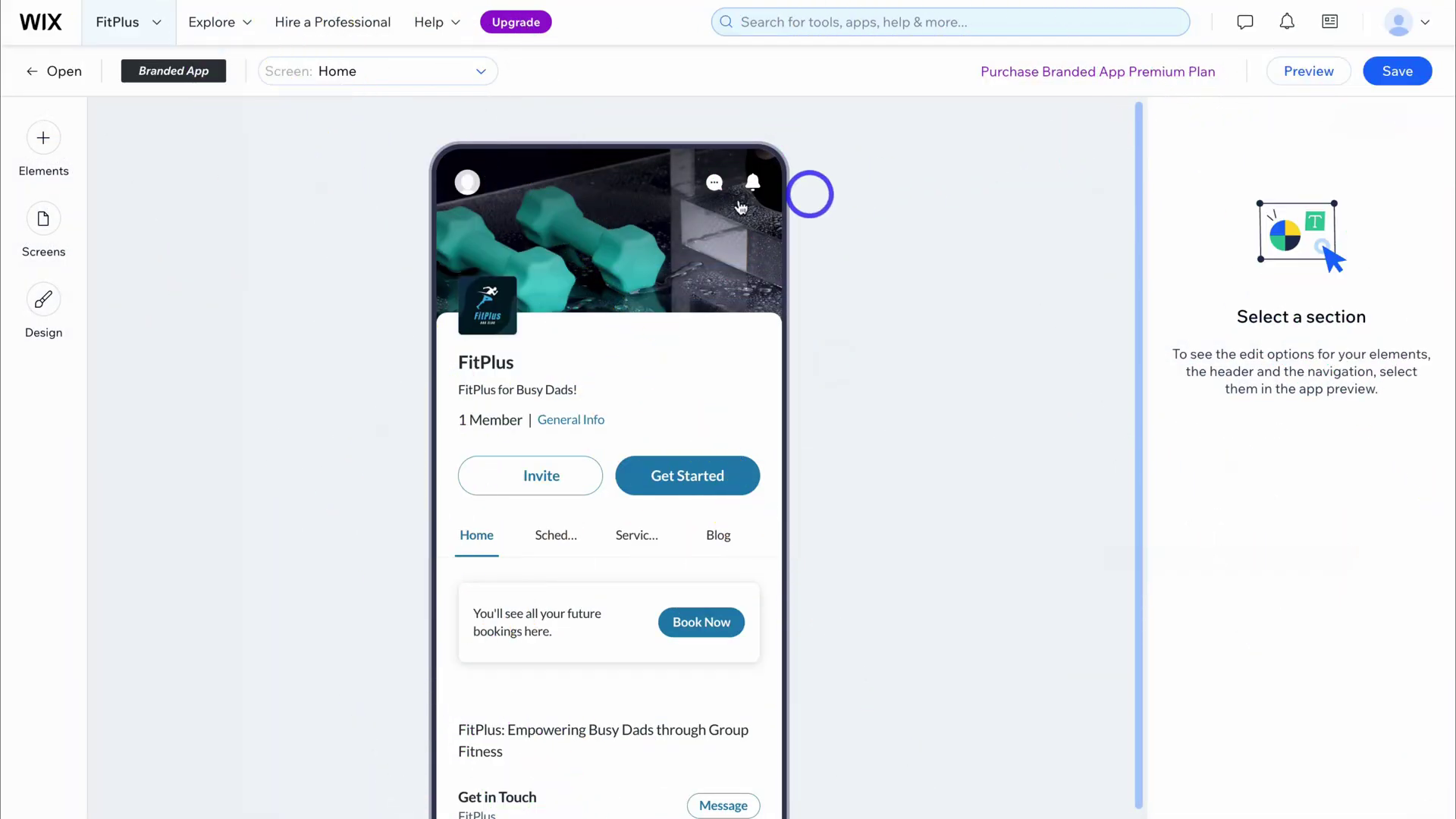
Go from the Schedule agenda to Manage Bookings, then Setup, and reopen Edit Mobile App
{"action": "left_click", "coordinate": [53, 224]}
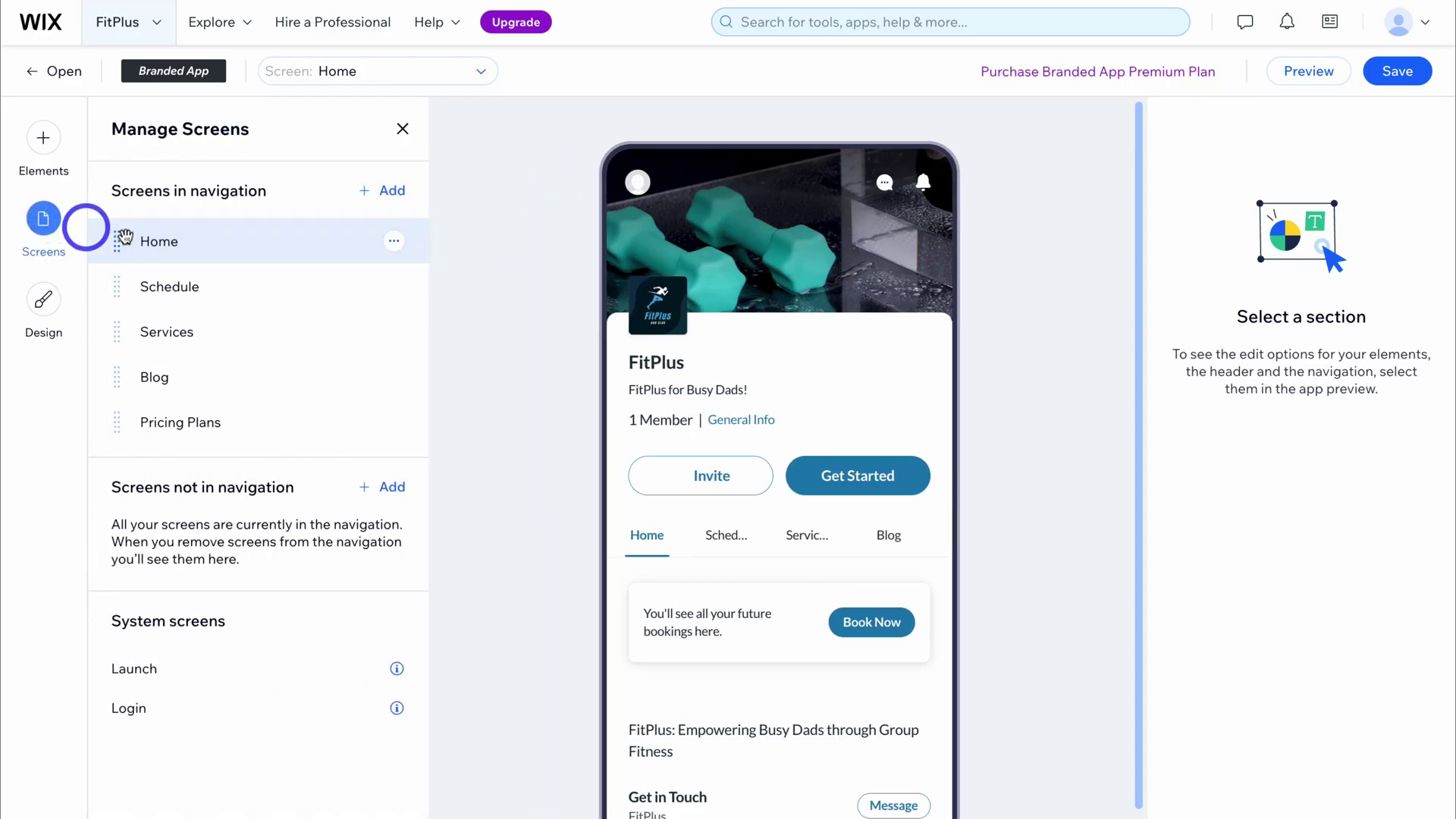
{"action": "left_click", "coordinate": [260, 287]}
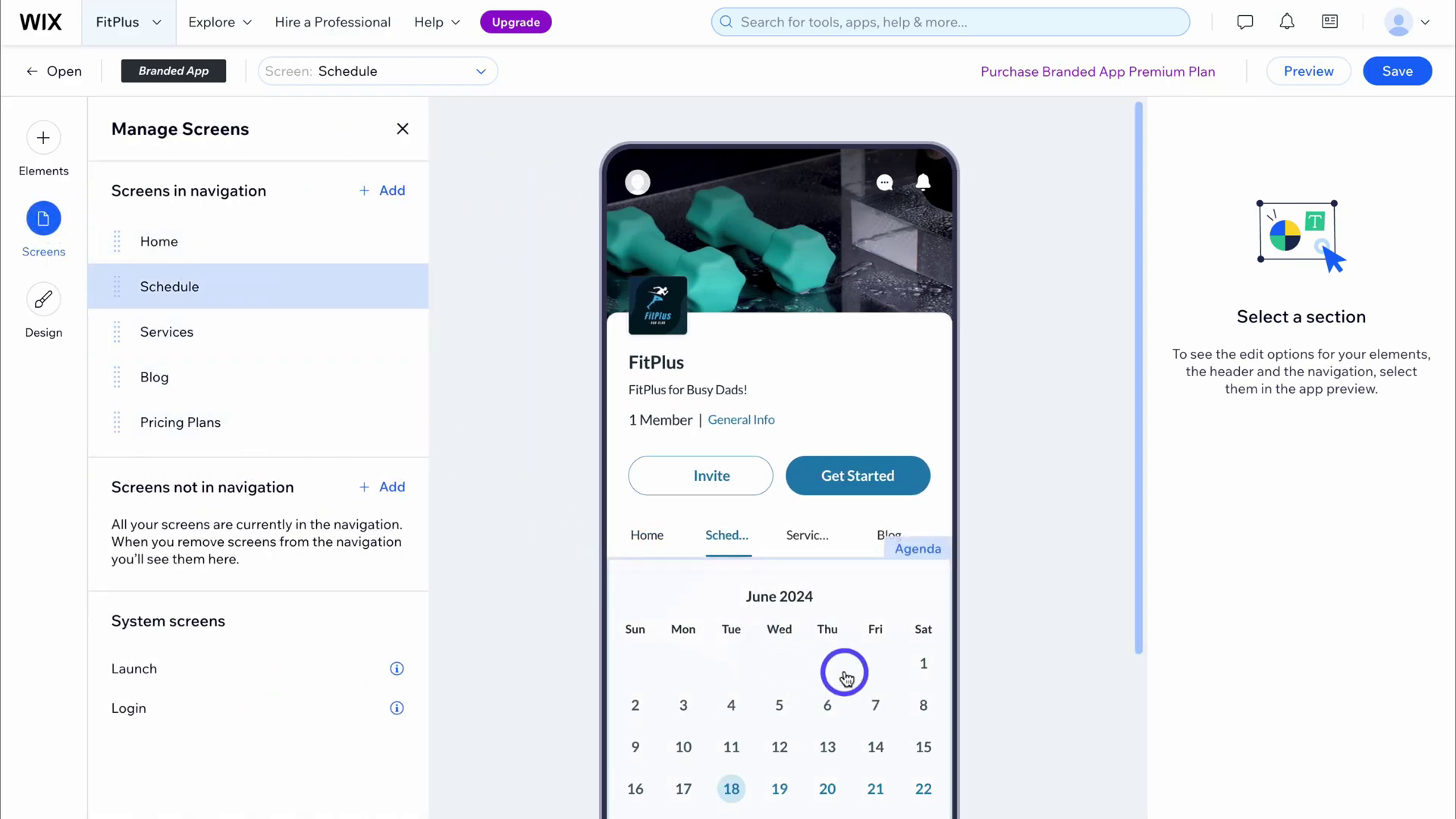
{"action": "left_click", "coordinate": [886, 674]}
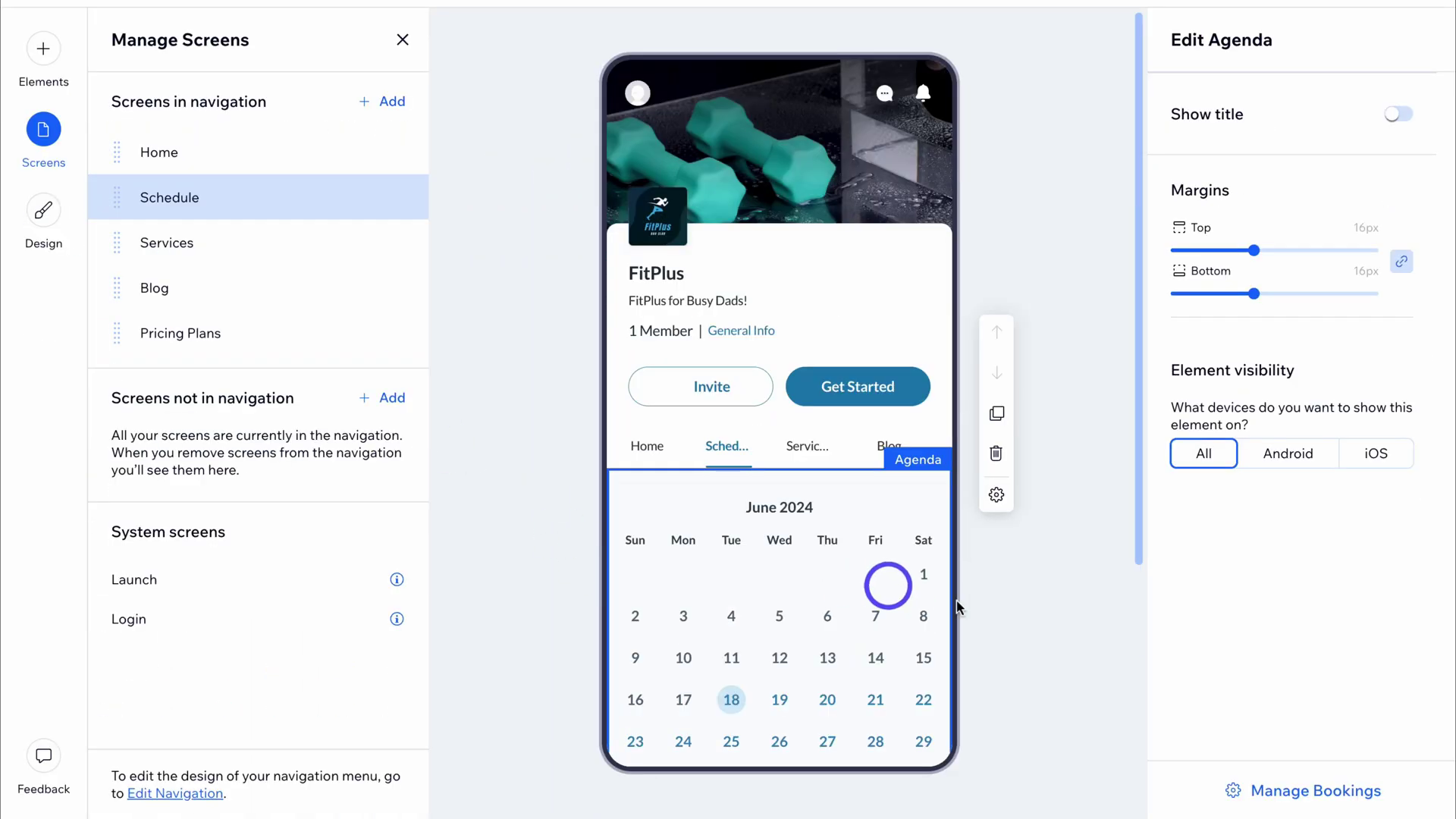
{"action": "left_click", "coordinate": [1305, 790]}
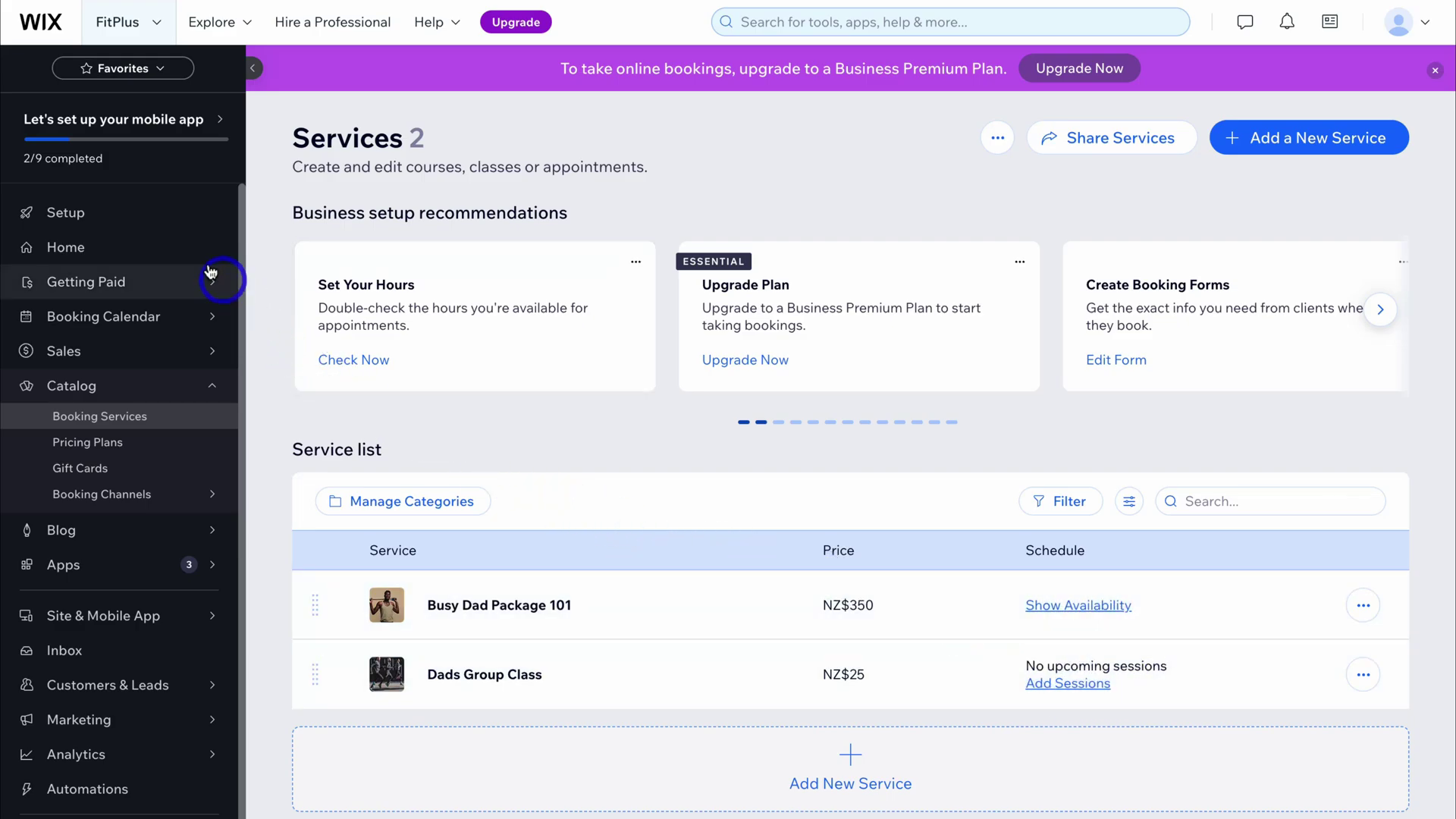
{"action": "left_click", "coordinate": [130, 215]}
{"action": "left_click", "coordinate": [1268, 93]}
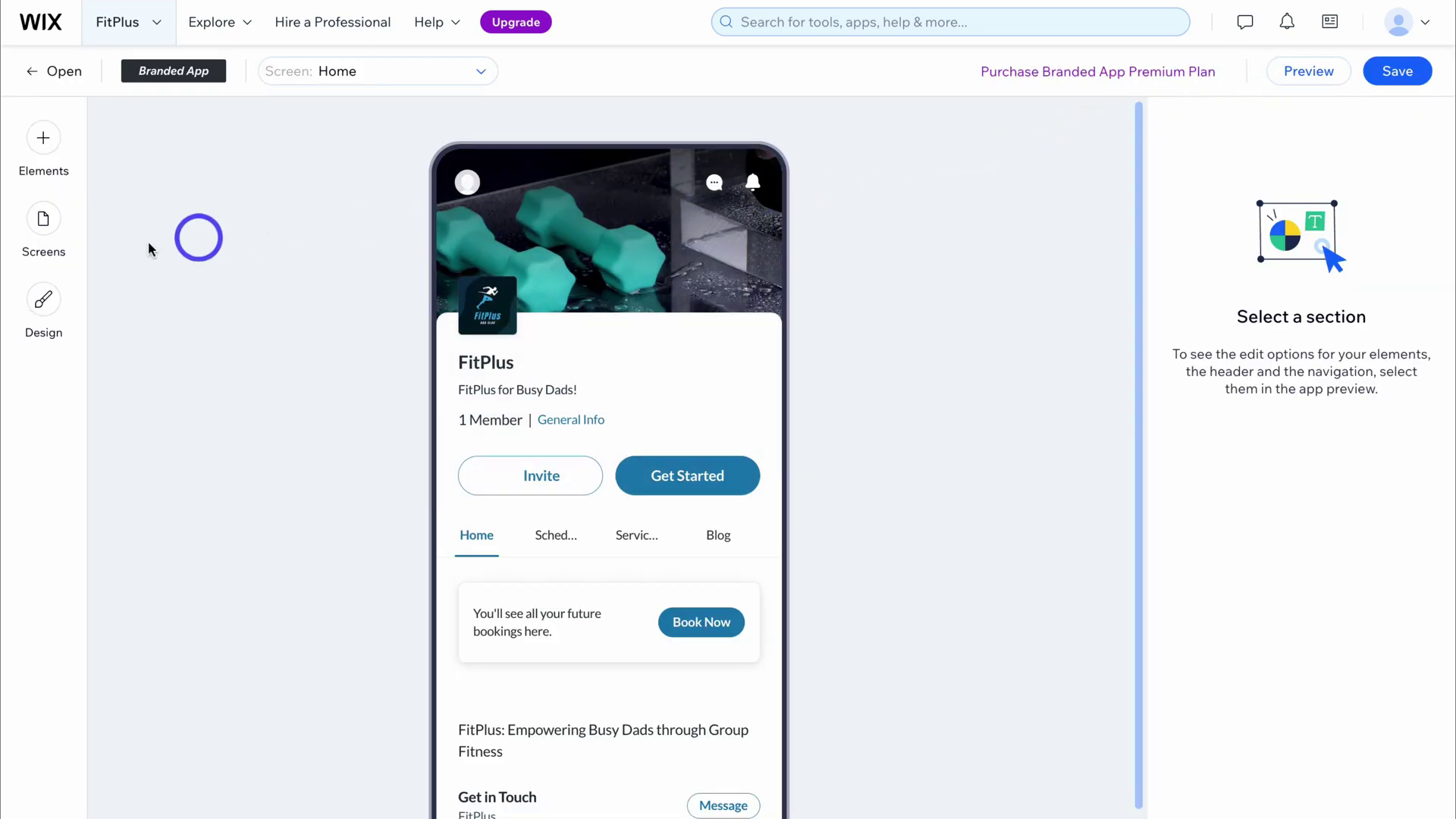
Open the Design settings and browse the alternative app themes
{"action": "left_click", "coordinate": [43, 299]}
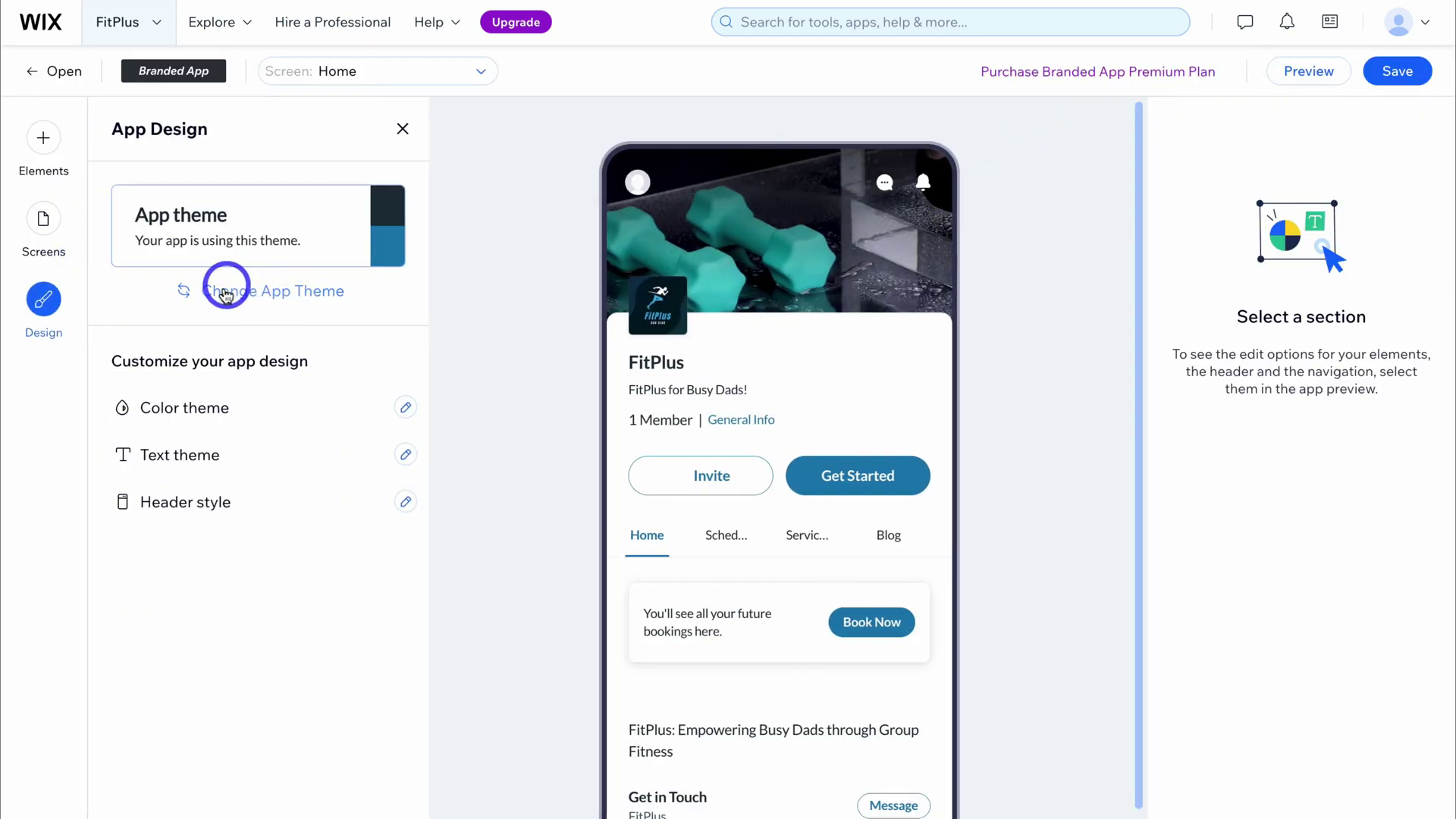
{"action": "left_click", "coordinate": [269, 292]}
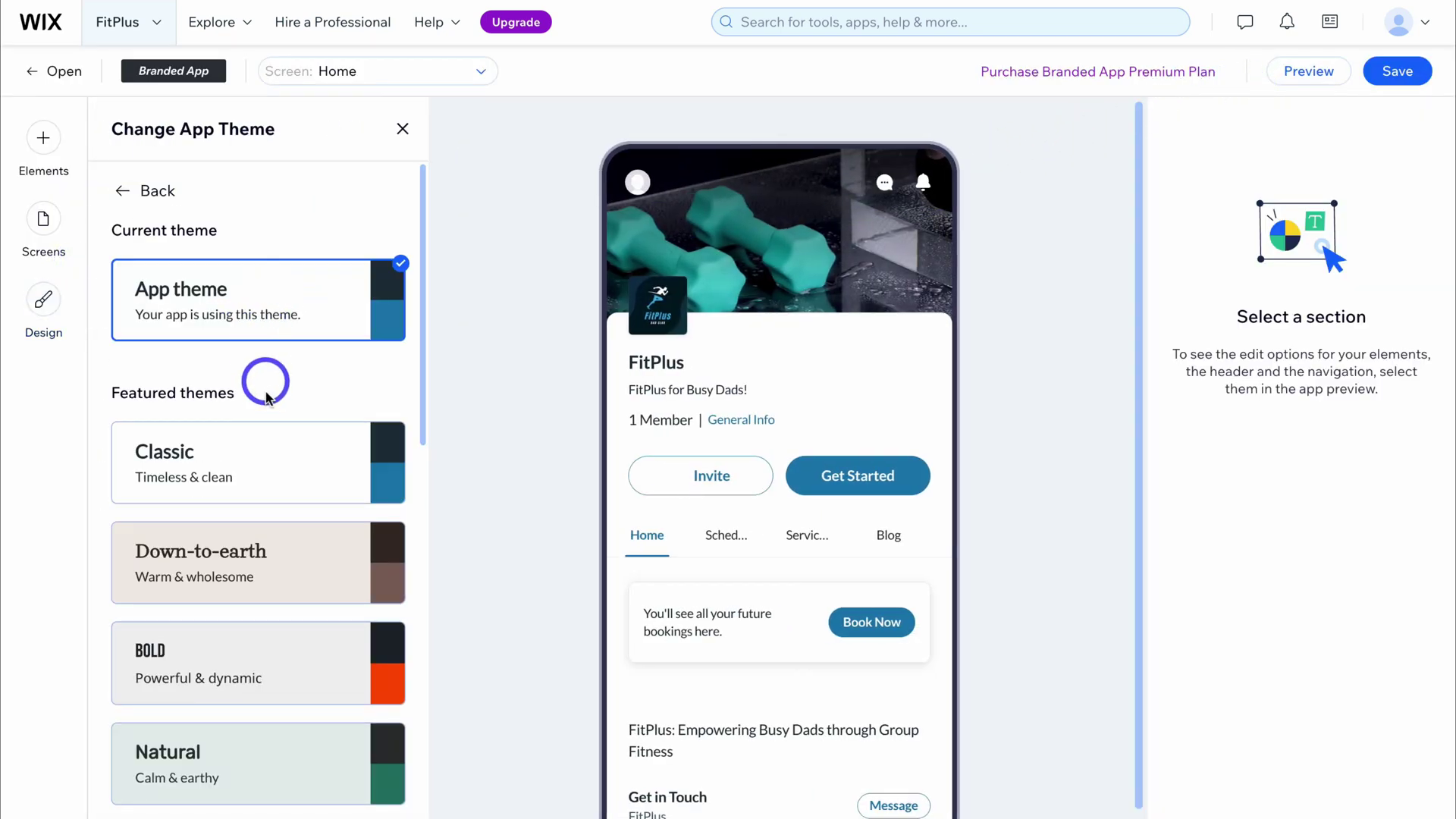
{"action": "left_click", "coordinate": [127, 195]}
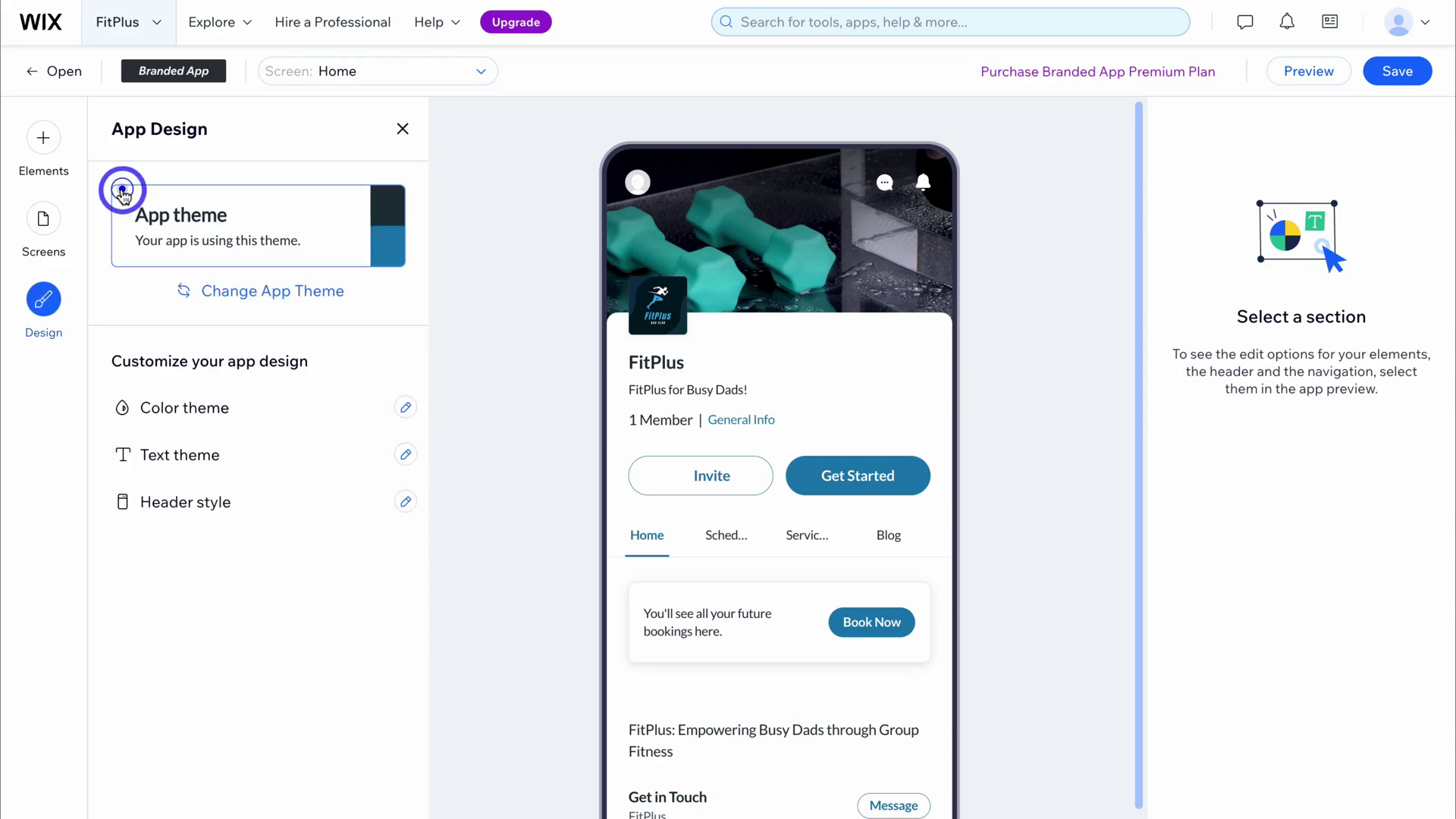
Change the Primary colour in Color theme from 1B7DB1 to 1E8CC6
{"action": "left_click", "coordinate": [328, 418]}
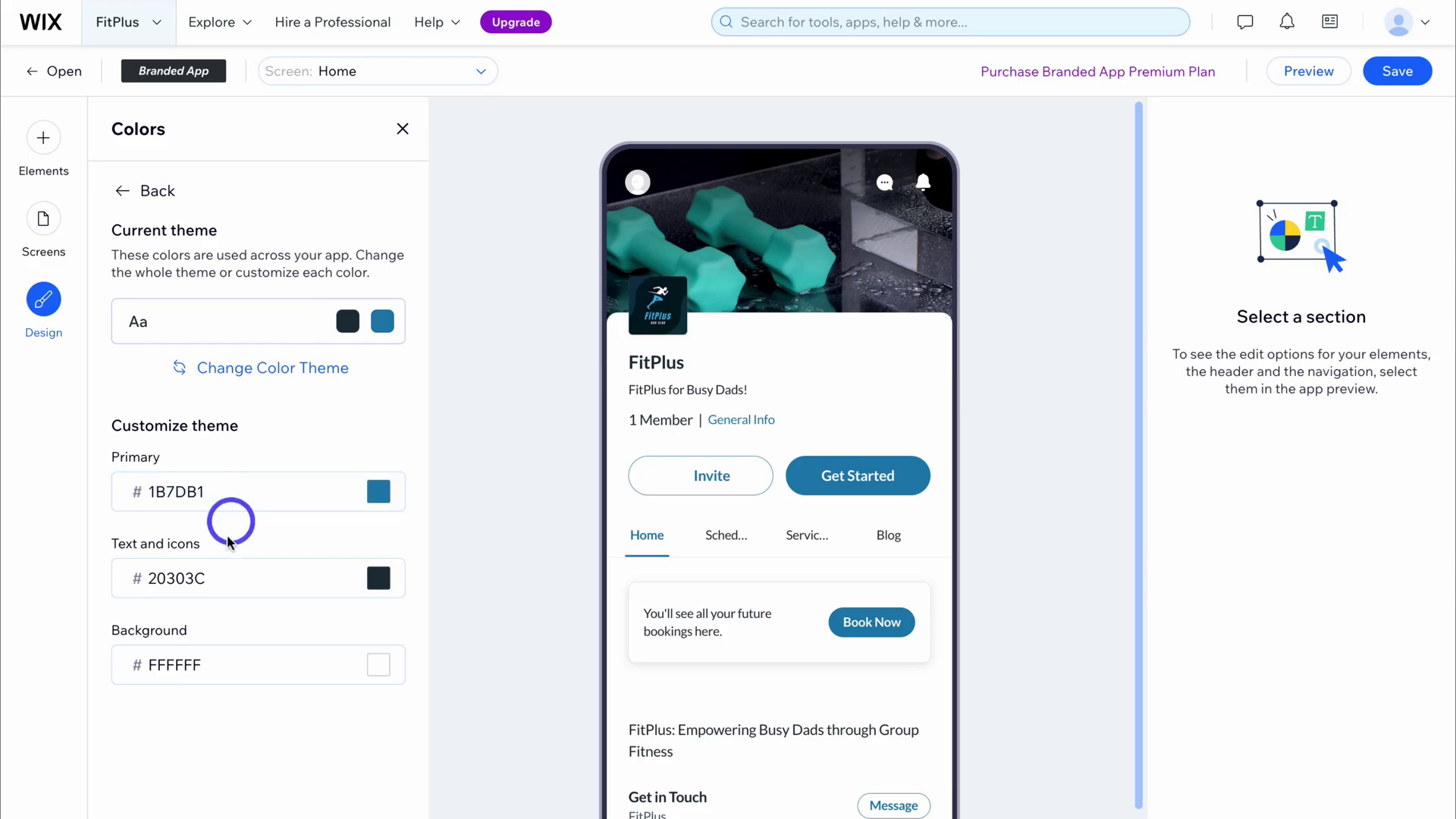
{"action": "left_click", "coordinate": [381, 499]}
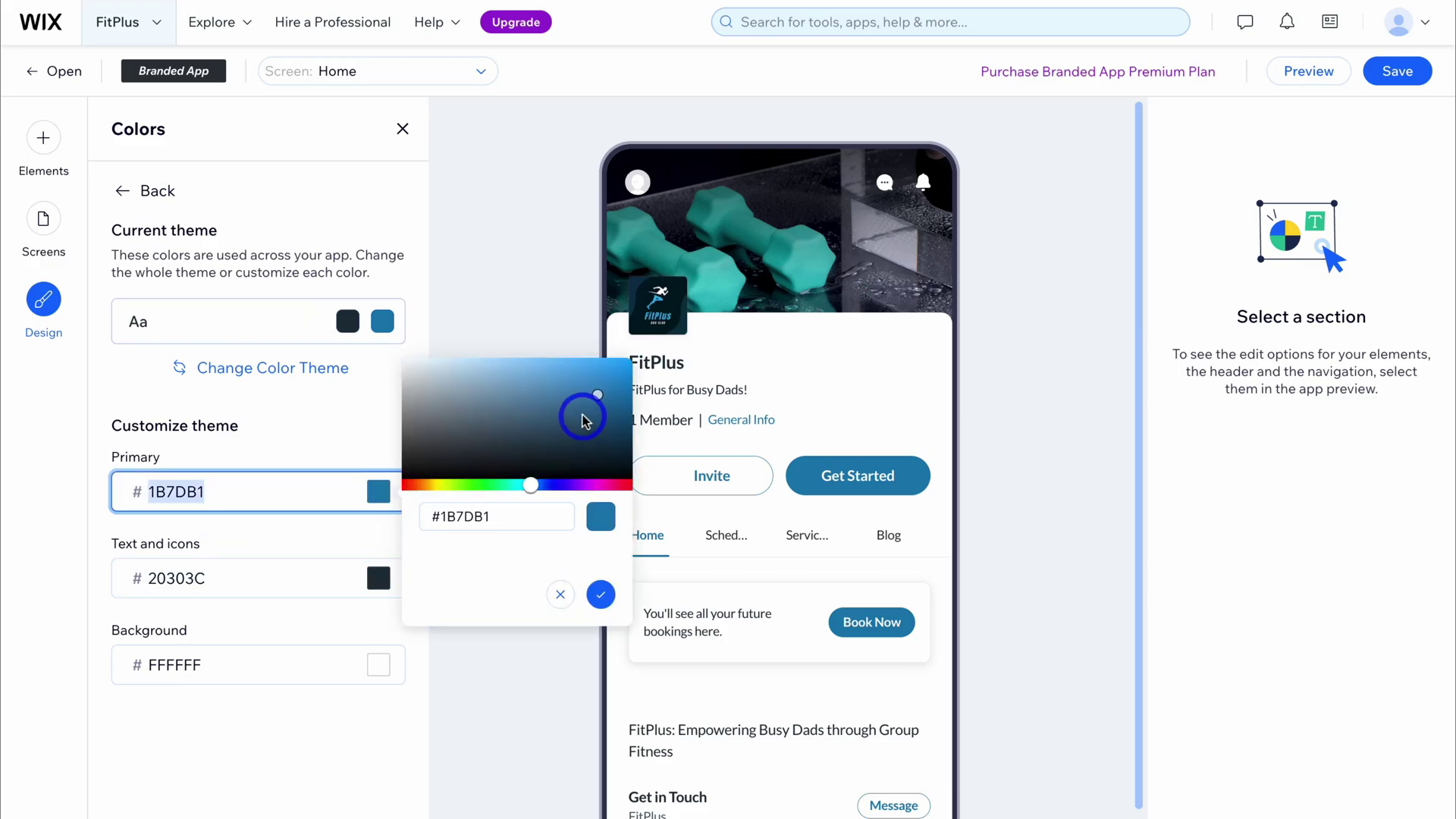
{"action": "mouse_move", "coordinate": [585, 413]}
{"action": "left_mouse_down"}
{"action": "mouse_move", "coordinate": [601, 410]}
{"action": "mouse_move", "coordinate": [599, 391]}
{"action": "left_mouse_up"}
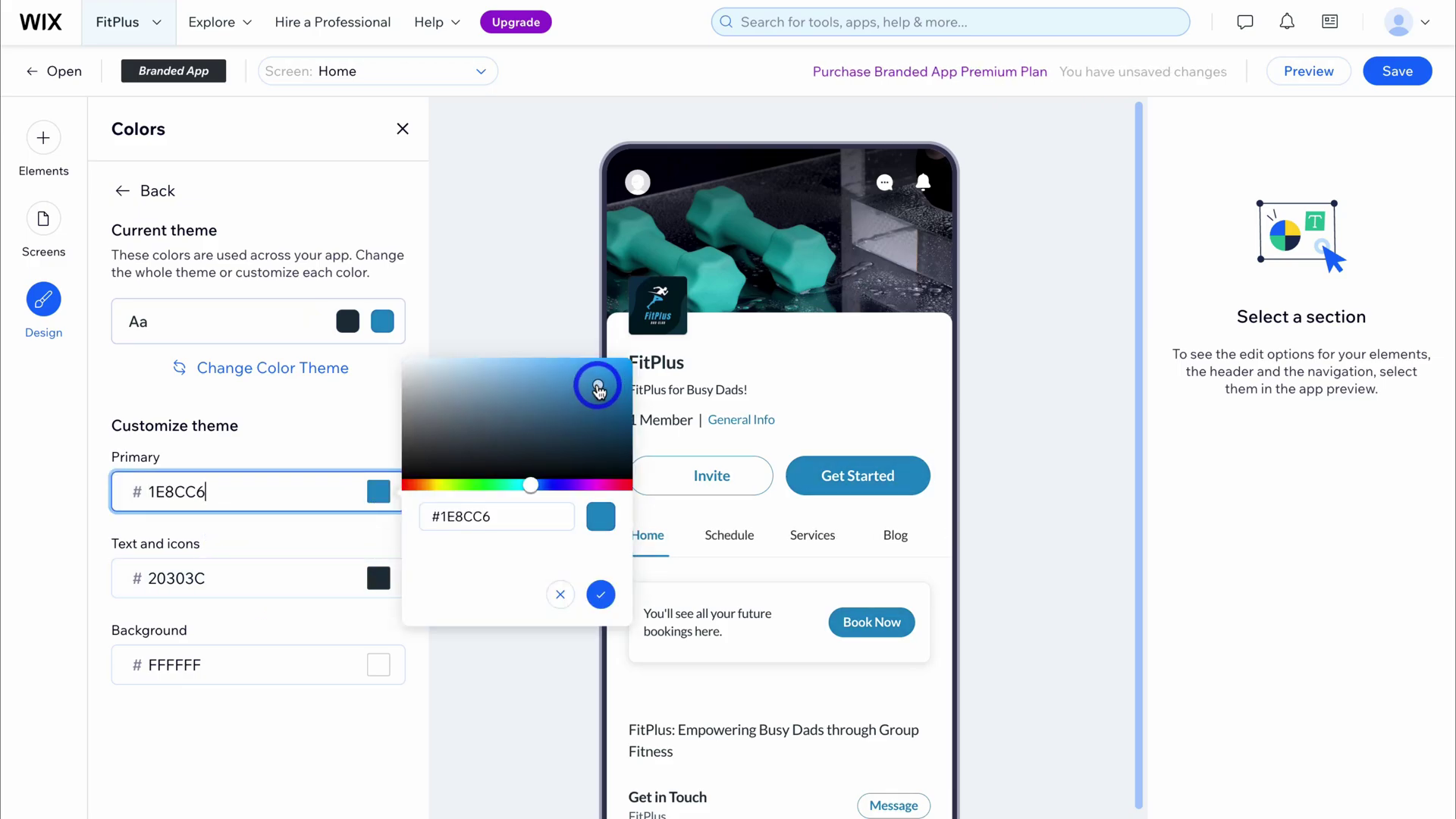
{"action": "left_click", "coordinate": [302, 548]}
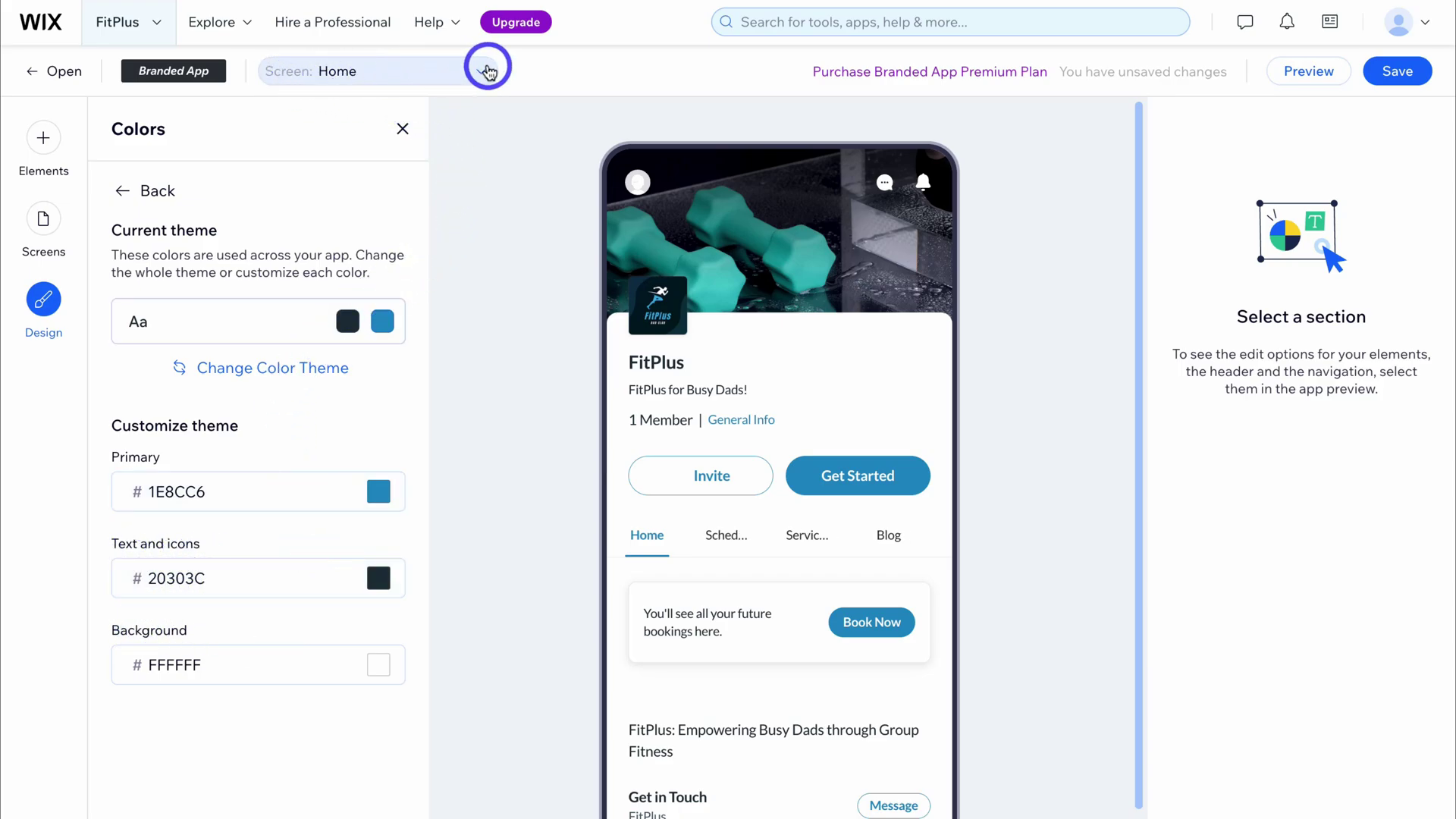
Review the Launch and Login screen editors, then save the app with the 1E8CC6 primary colour
{"action": "left_click", "coordinate": [482, 72]}
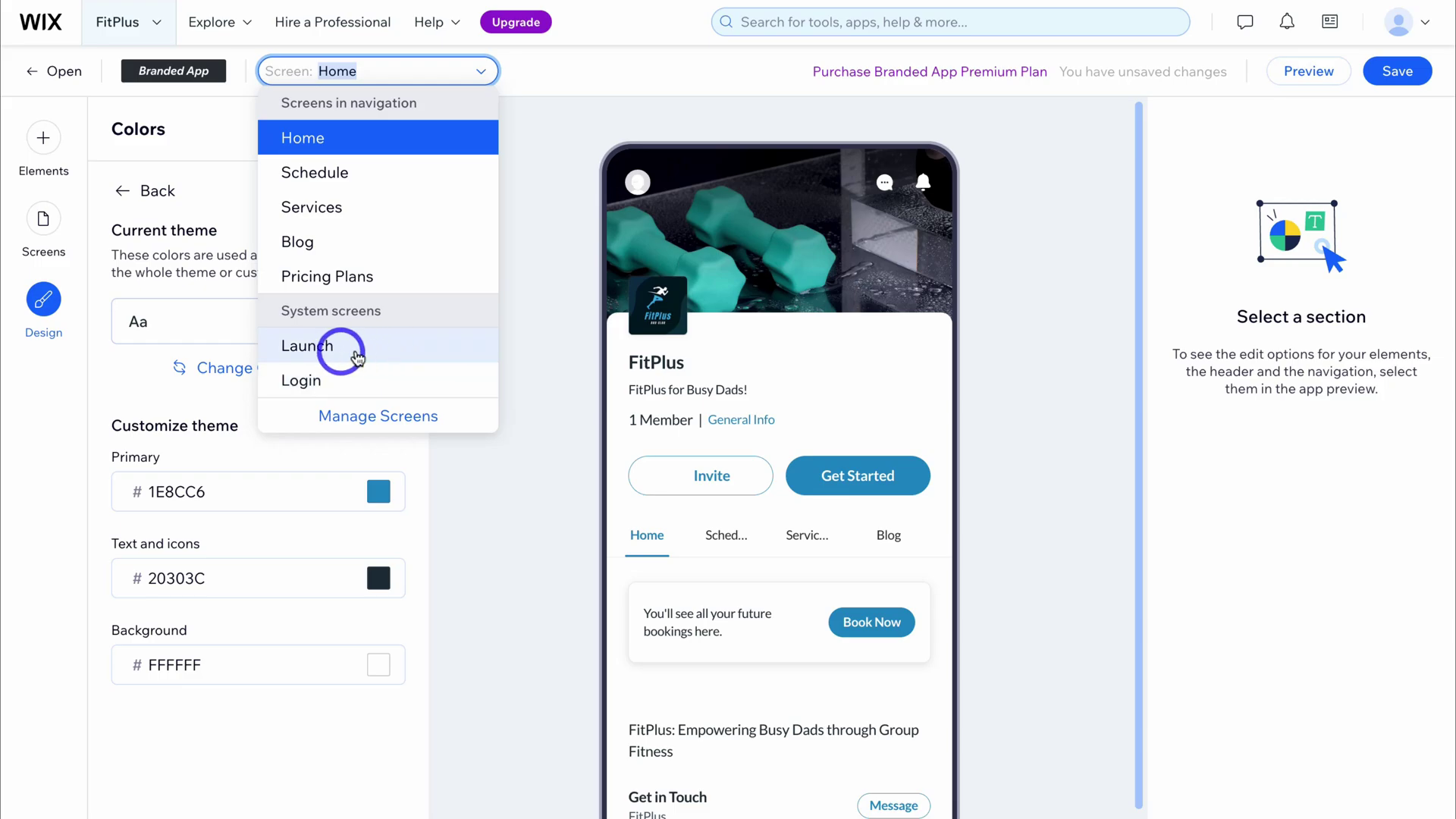
{"action": "left_click", "coordinate": [394, 349]}
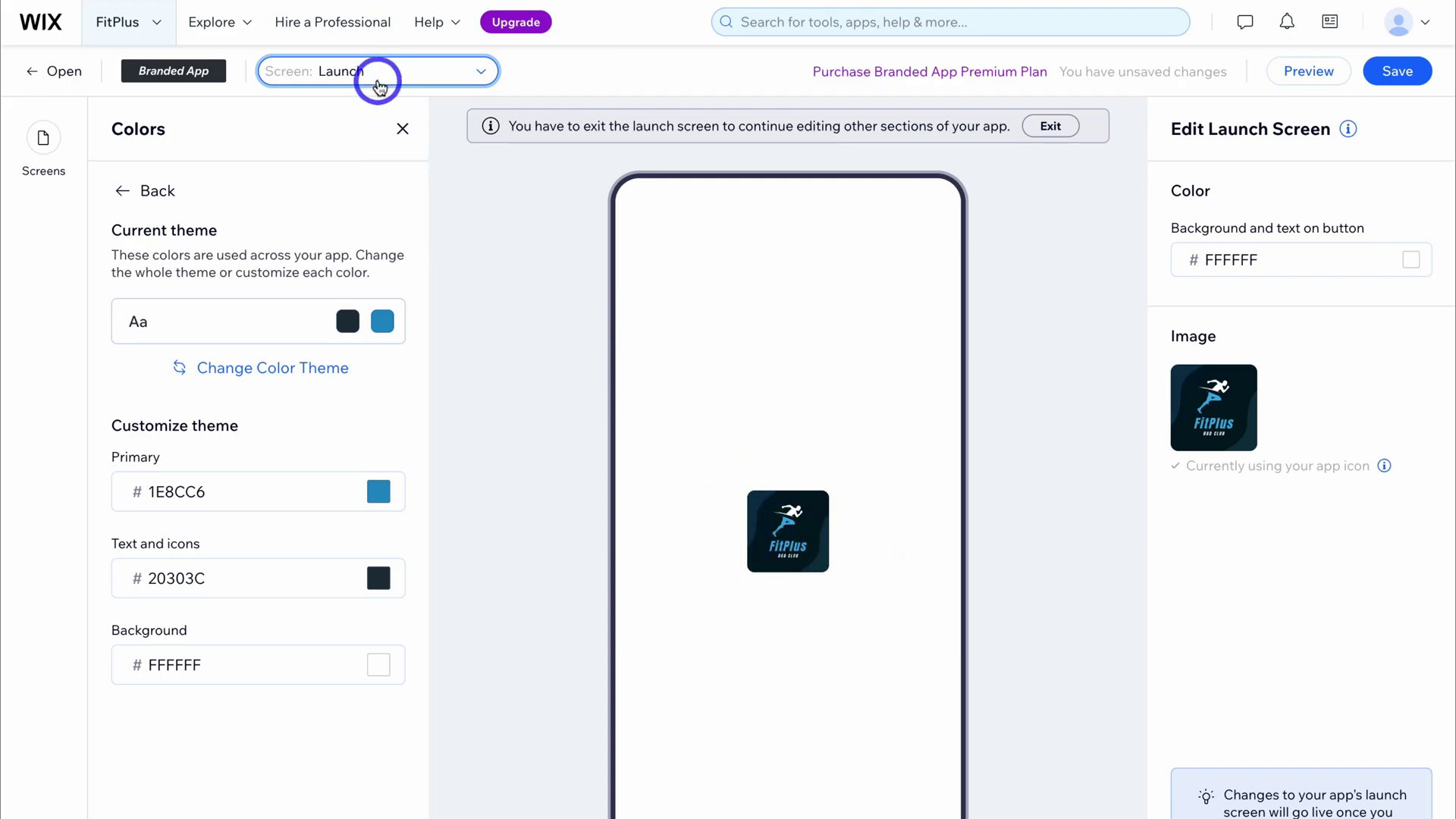
{"action": "left_click", "coordinate": [377, 78]}
{"action": "left_click", "coordinate": [356, 380]}
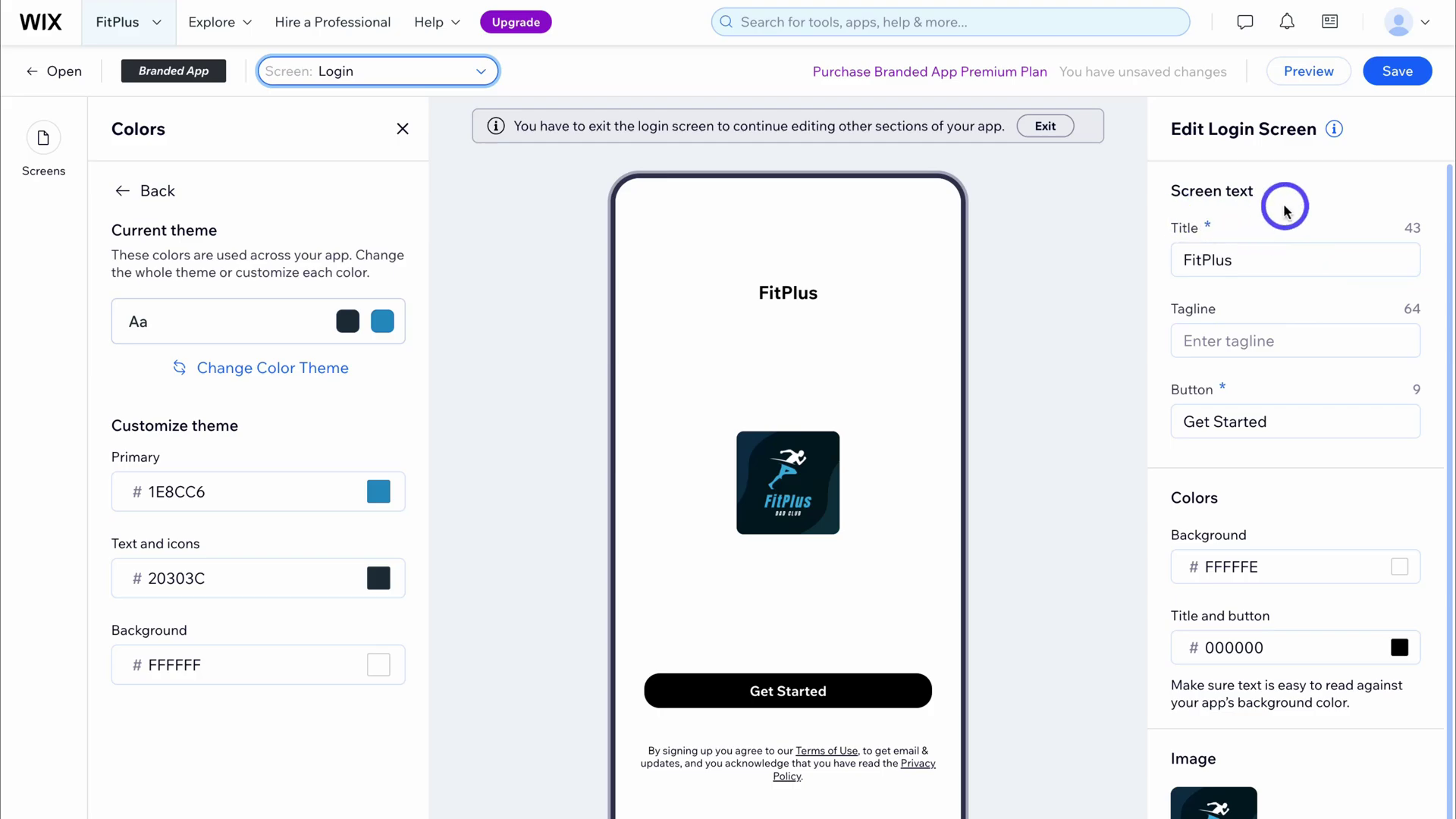
{"action": "scroll", "coordinate": [1329, 527], "scroll_direction": "down", "scroll_amount": 1}
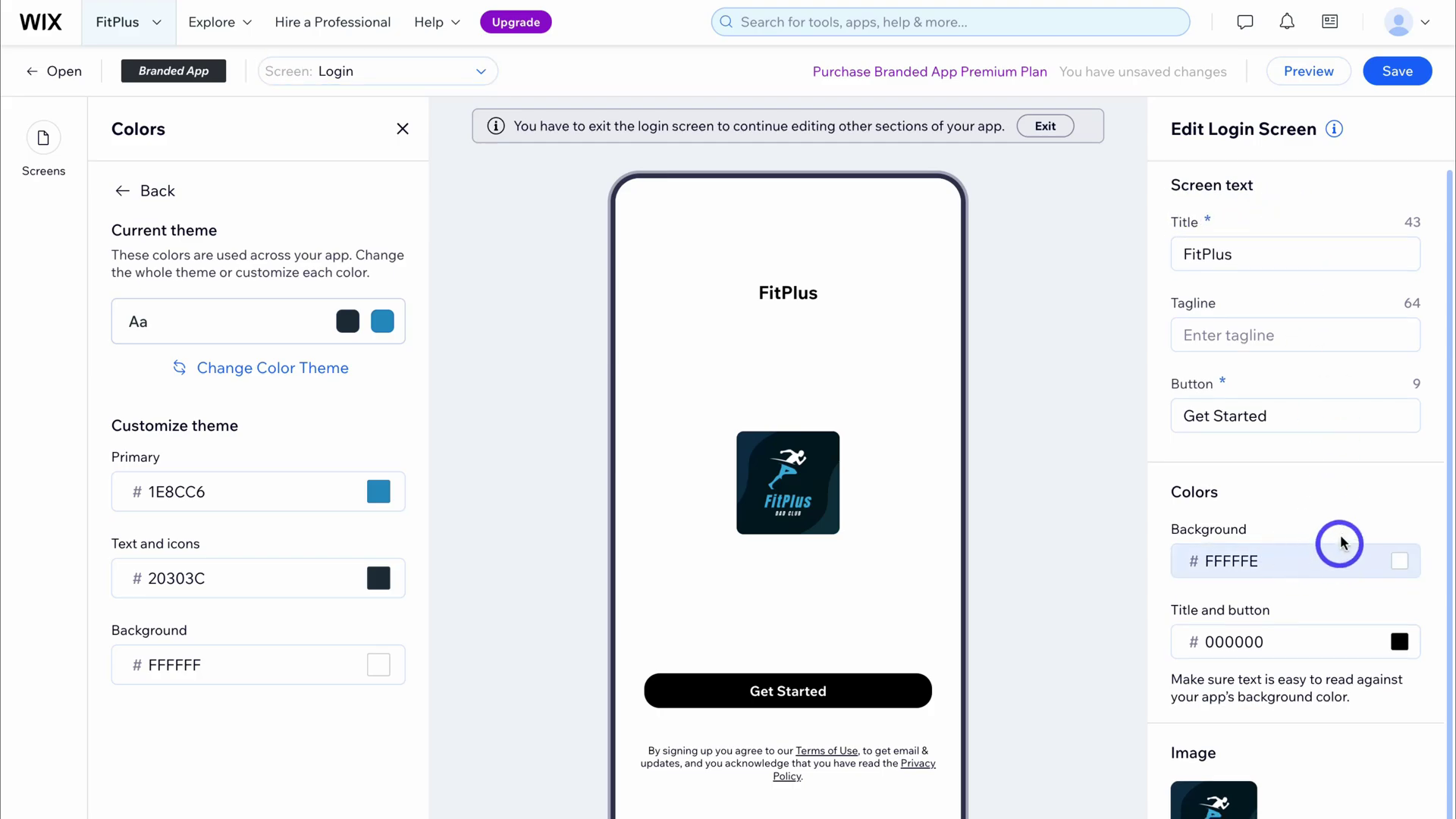
{"action": "left_click", "coordinate": [1398, 70]}
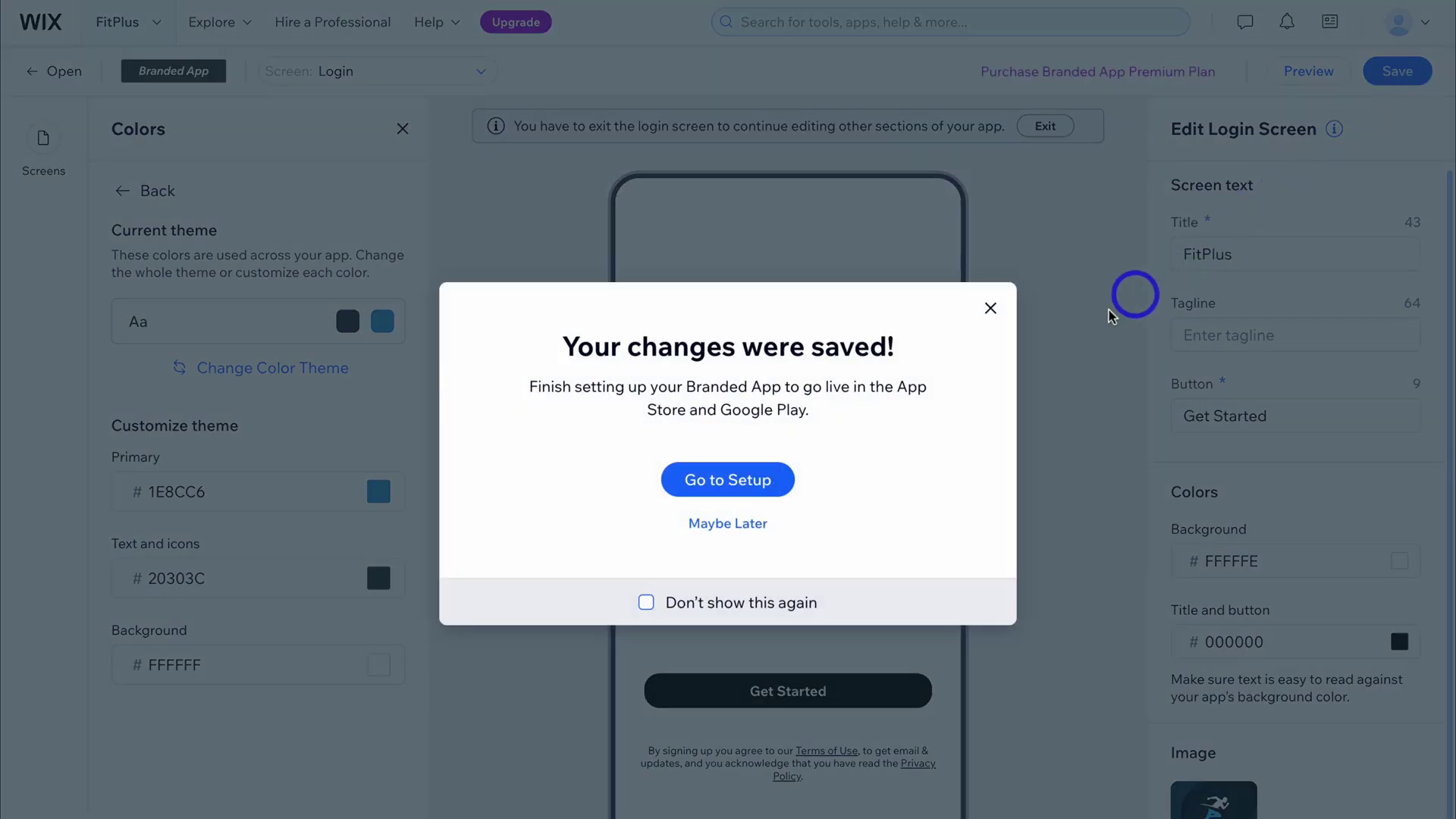
Exit the Login screen to the FitPlus Home screen, check the mobile preview QR code, and save again
{"action": "left_click", "coordinate": [992, 309]}
{"action": "left_click", "coordinate": [1044, 128]}
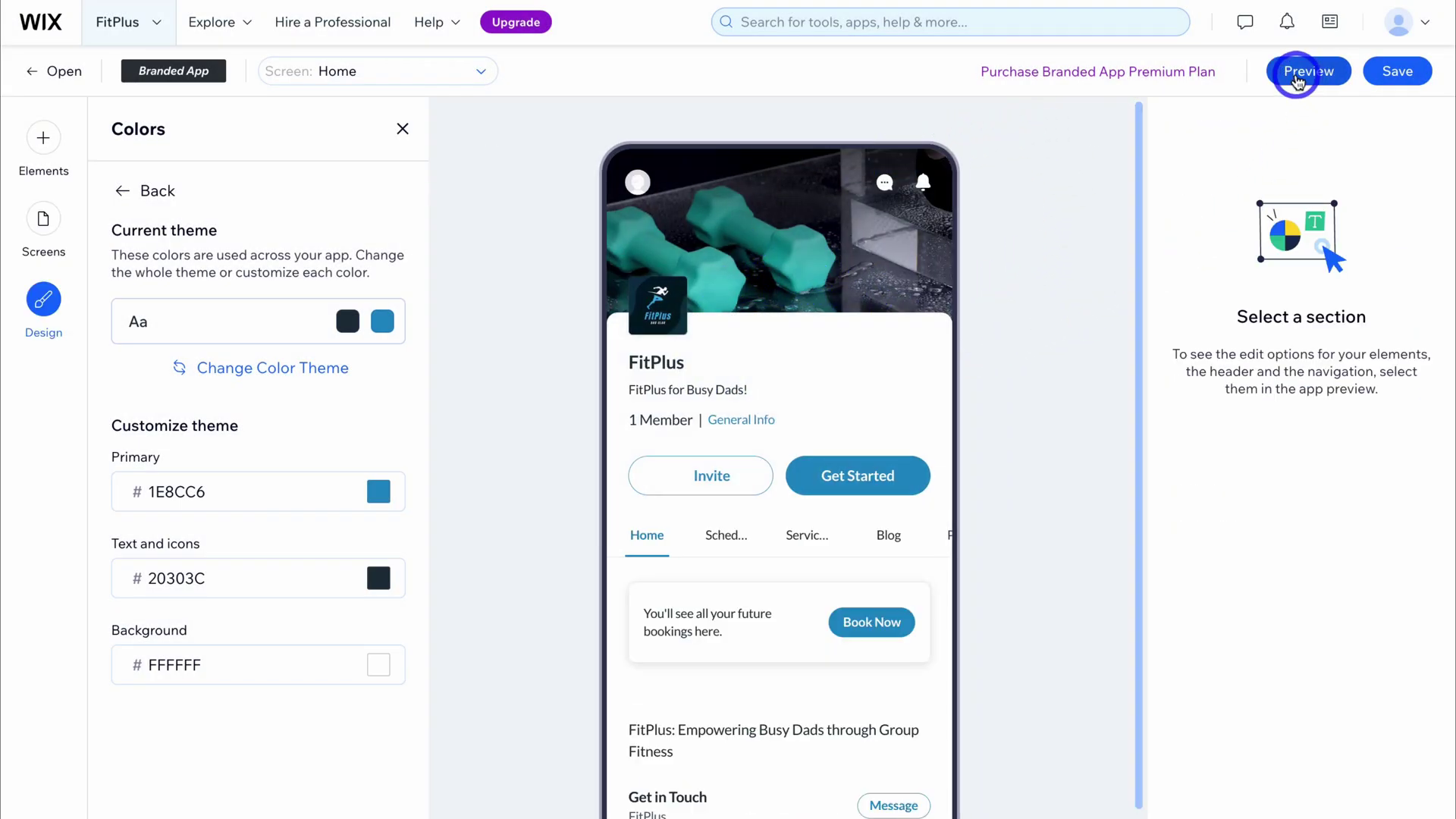
{"action": "left_click", "coordinate": [1297, 76]}
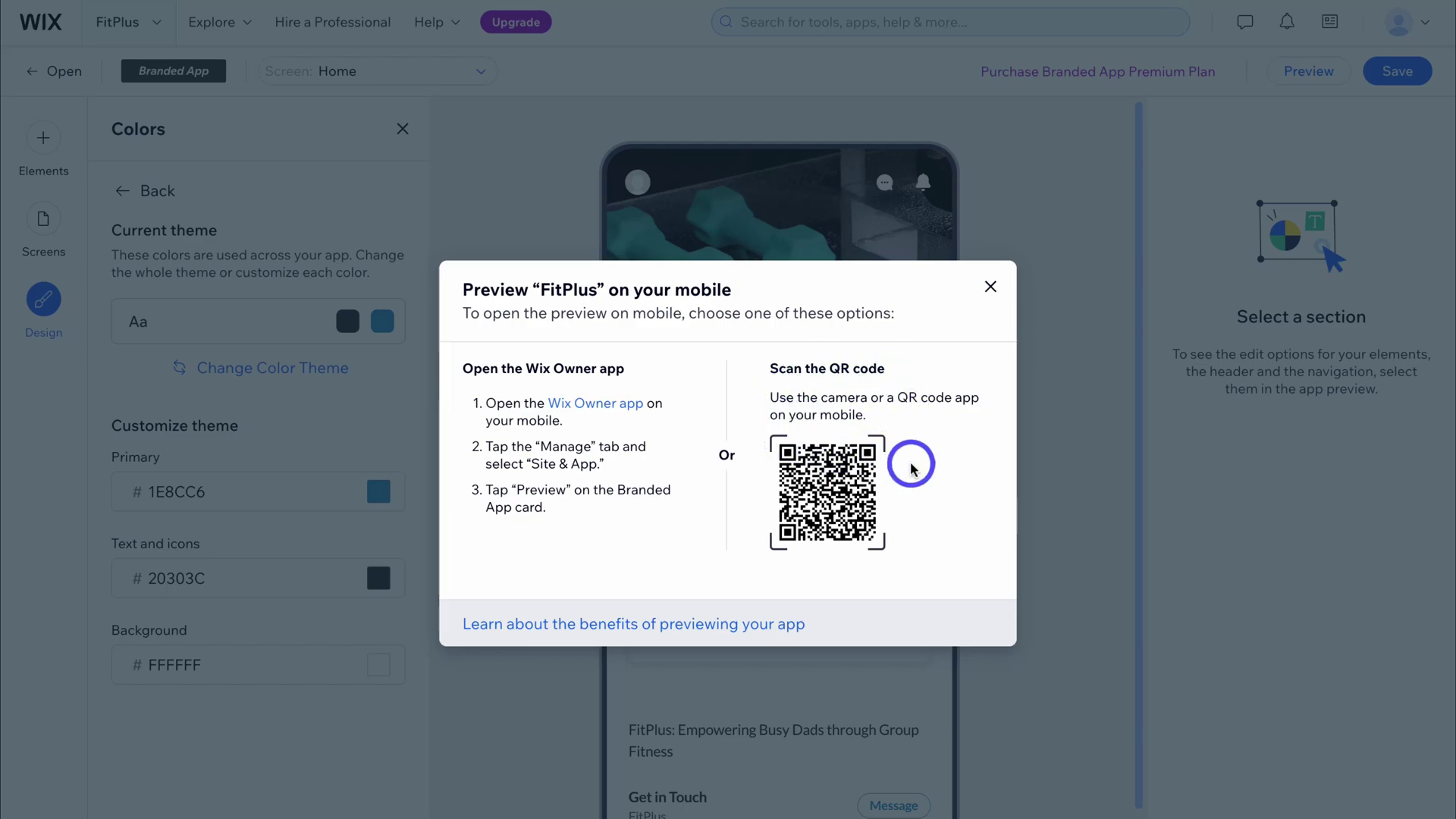
{"action": "left_click", "coordinate": [990, 287]}
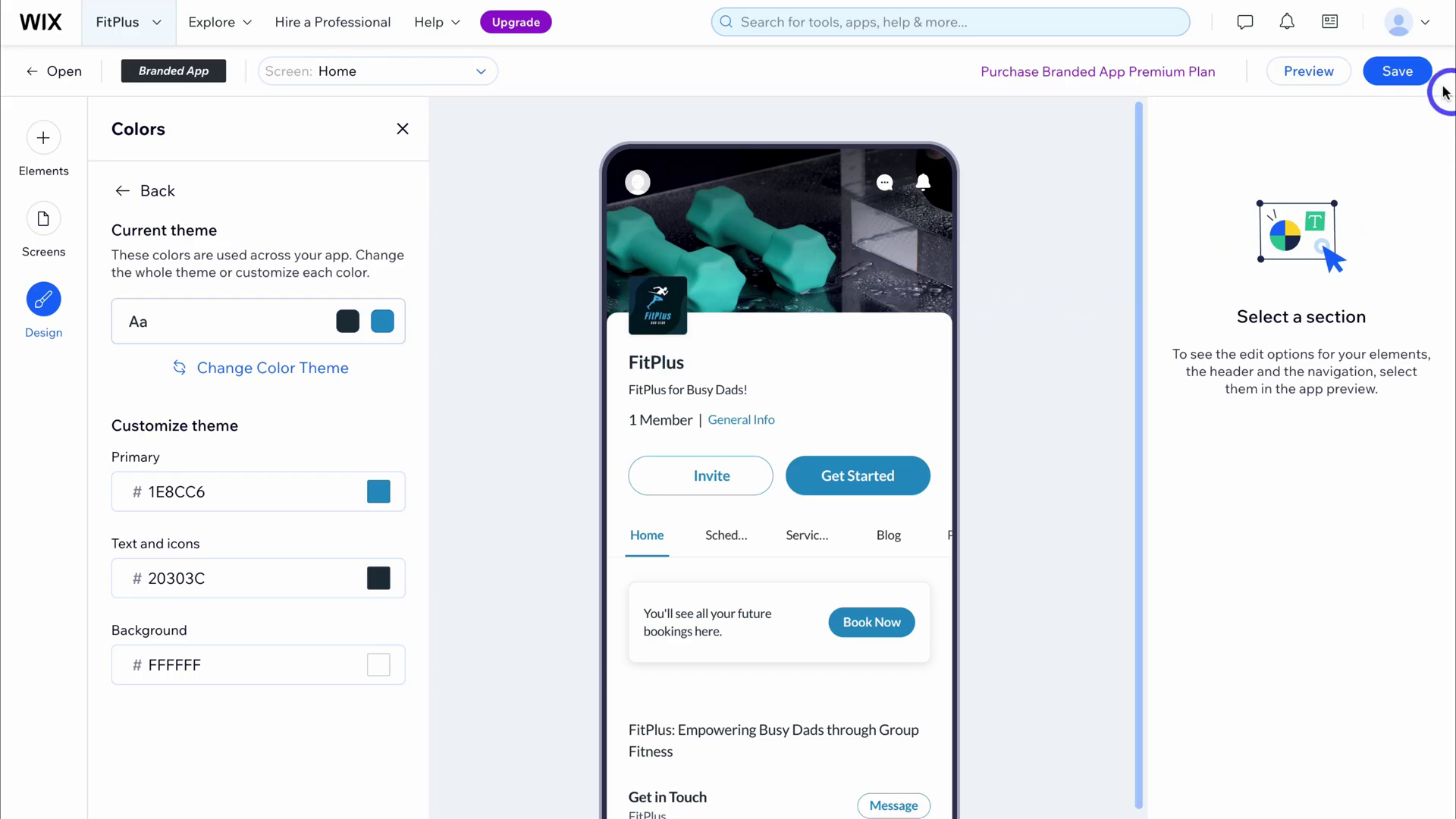
{"action": "left_click", "coordinate": [1394, 68]}
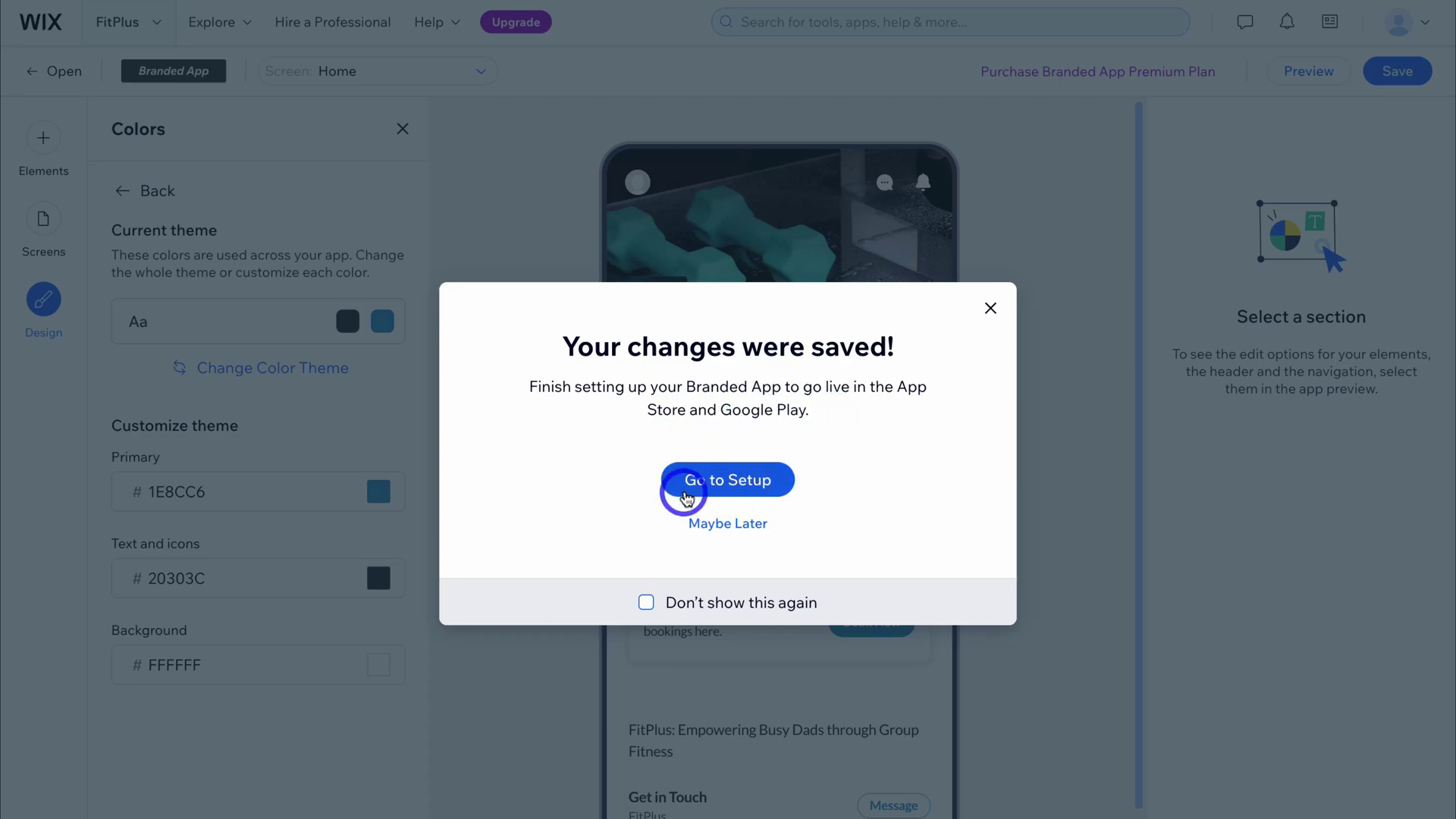
Browse the Google Play Store listing fields, then return to the Mobile App checklist at 3/6
{"action": "left_click", "coordinate": [706, 477]}
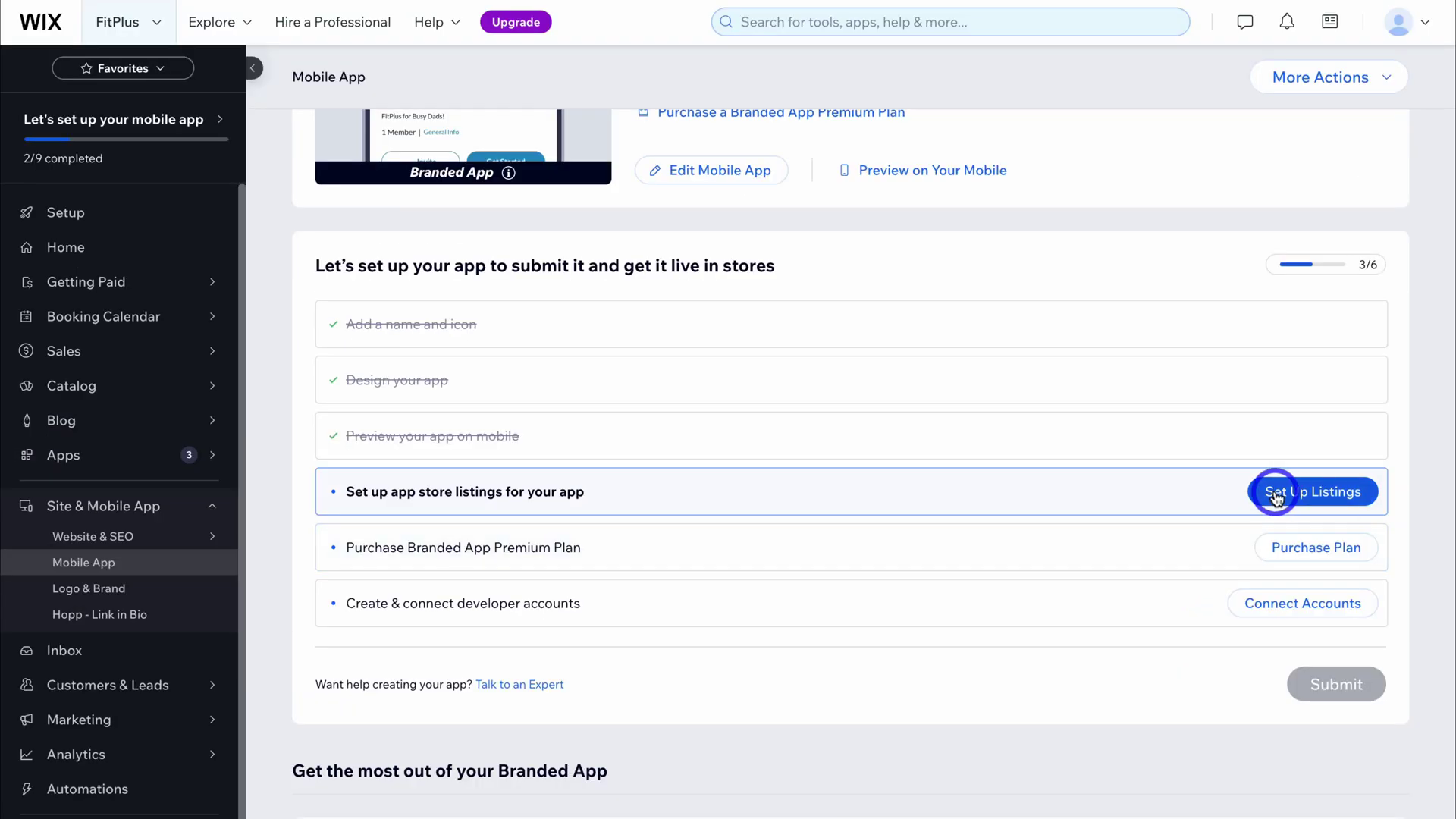
{"action": "left_click", "coordinate": [1321, 493]}
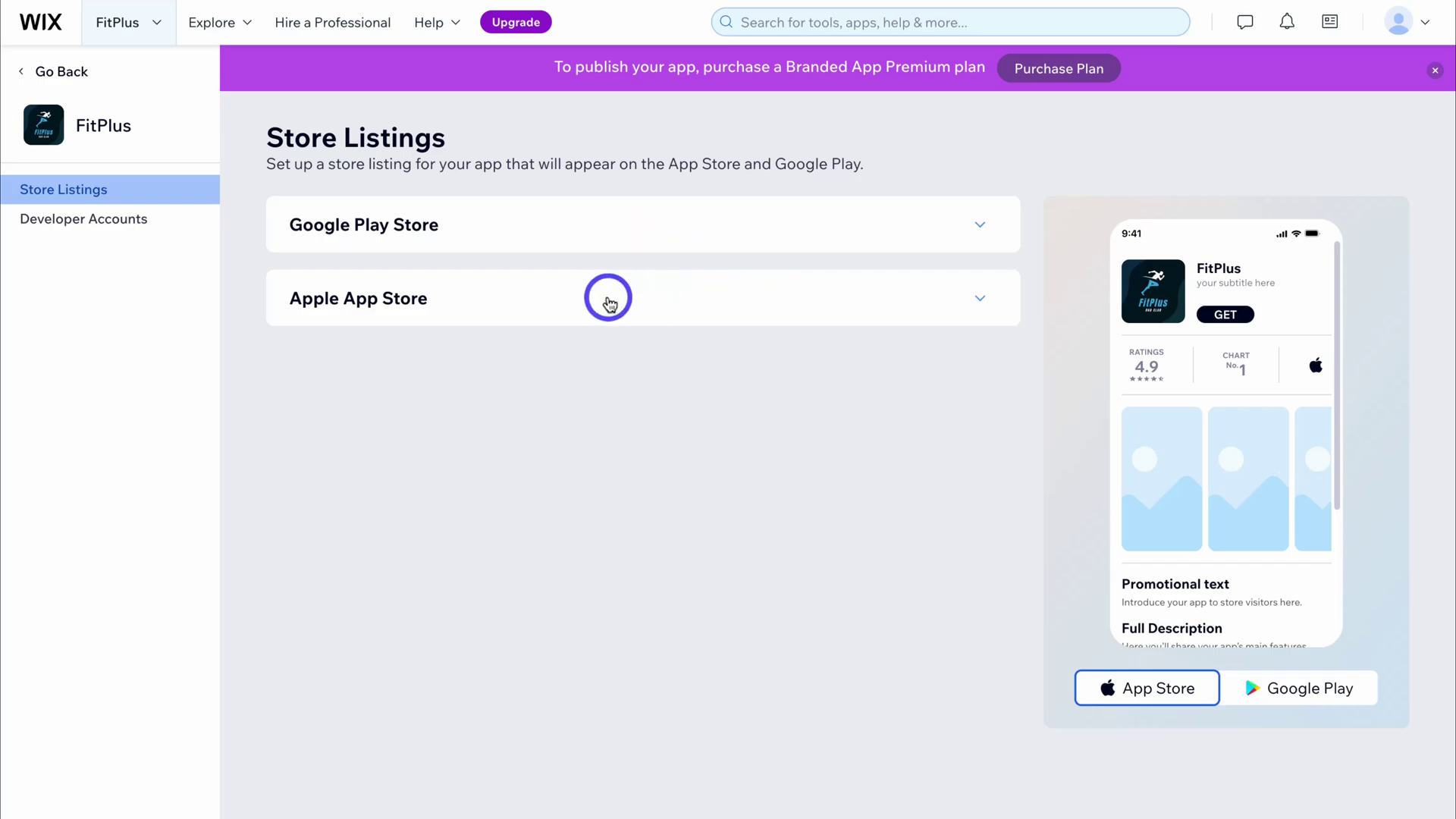
{"action": "left_click", "coordinate": [773, 226]}
{"action": "scroll", "coordinate": [775, 230], "scroll_direction": "down", "scroll_amount": 8}
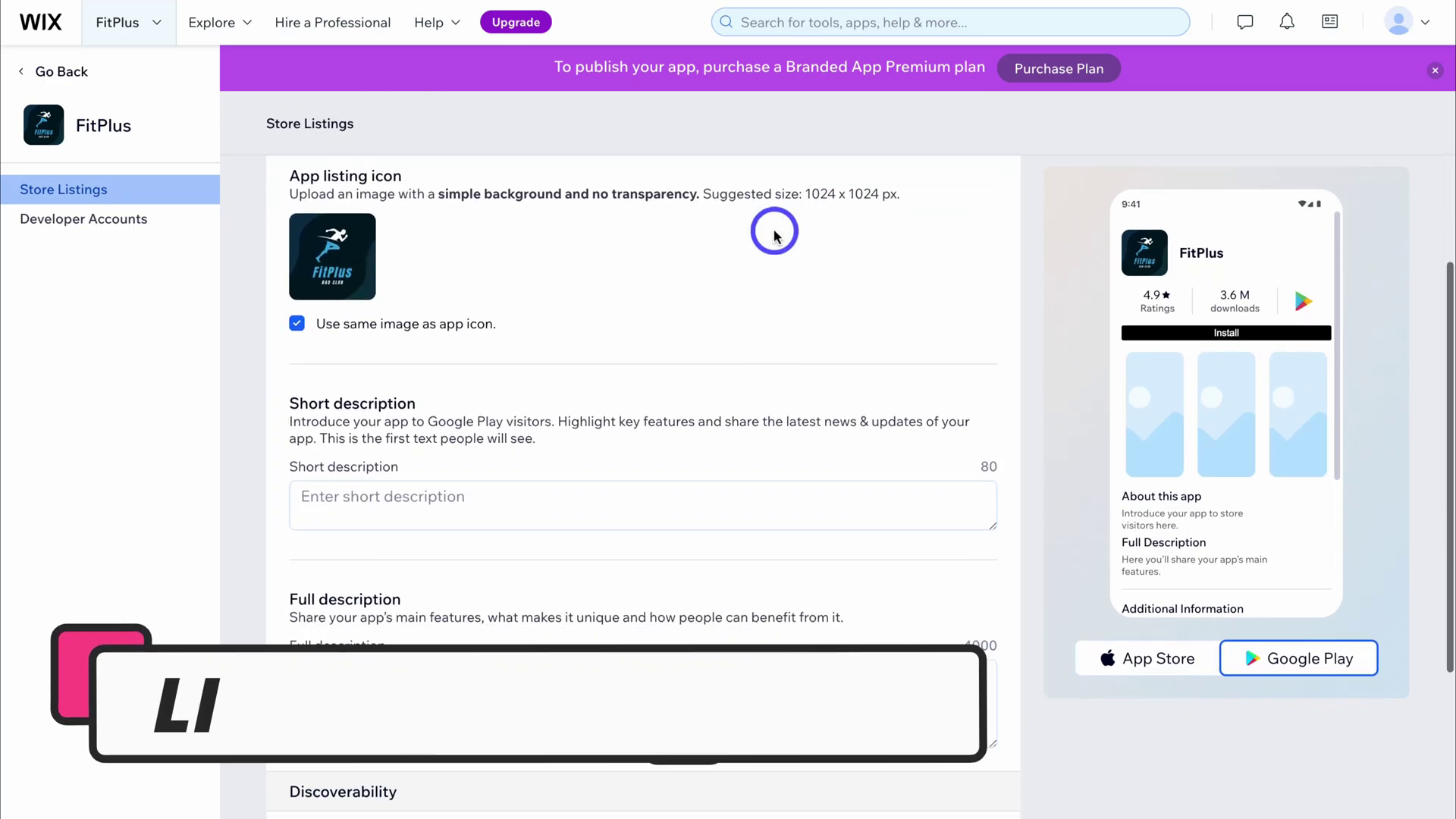
{"action": "scroll", "coordinate": [774, 231], "scroll_direction": "down", "scroll_amount": 3}
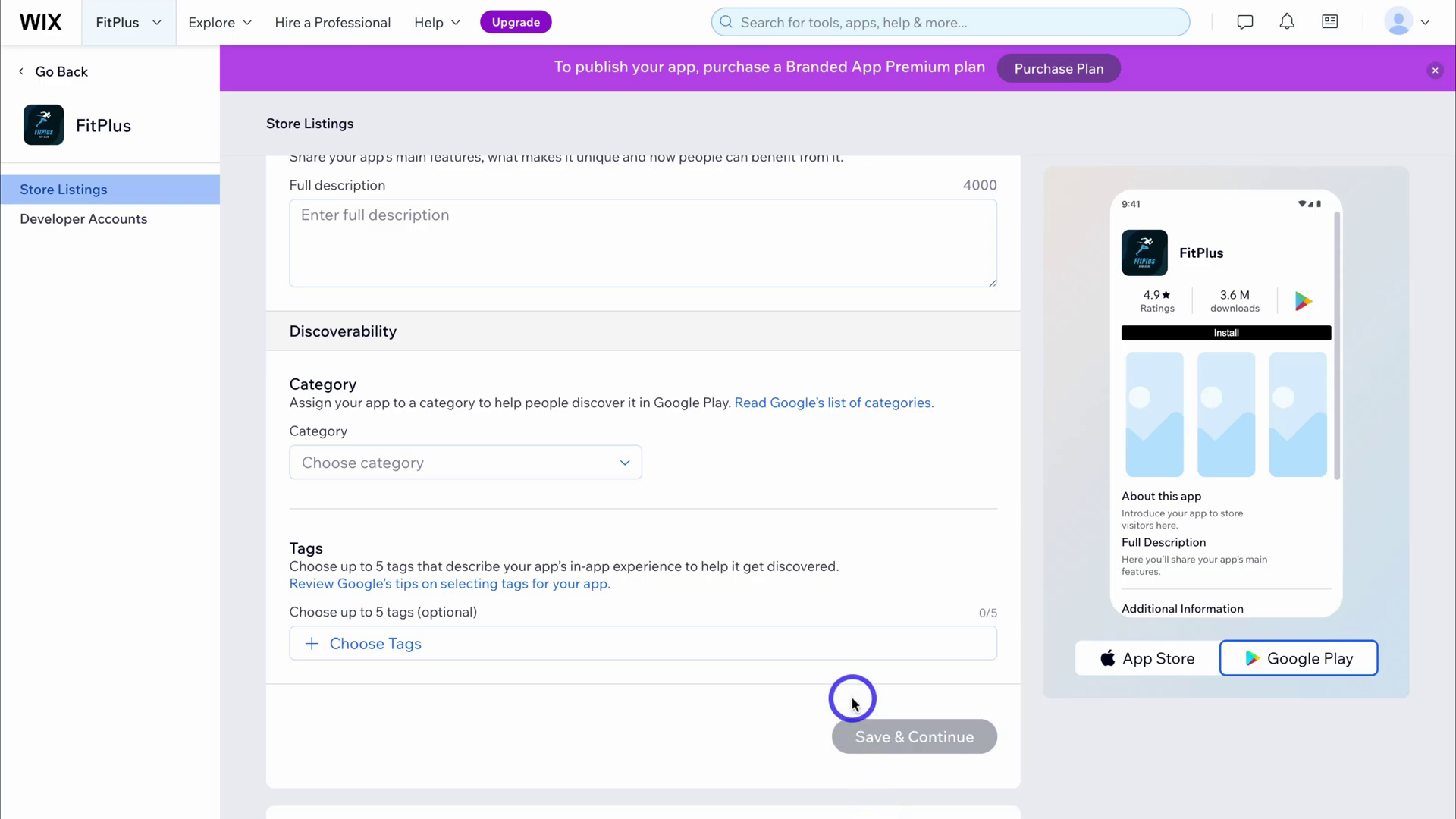
{"action": "scroll", "coordinate": [851, 698], "scroll_direction": "up", "scroll_amount": 10}
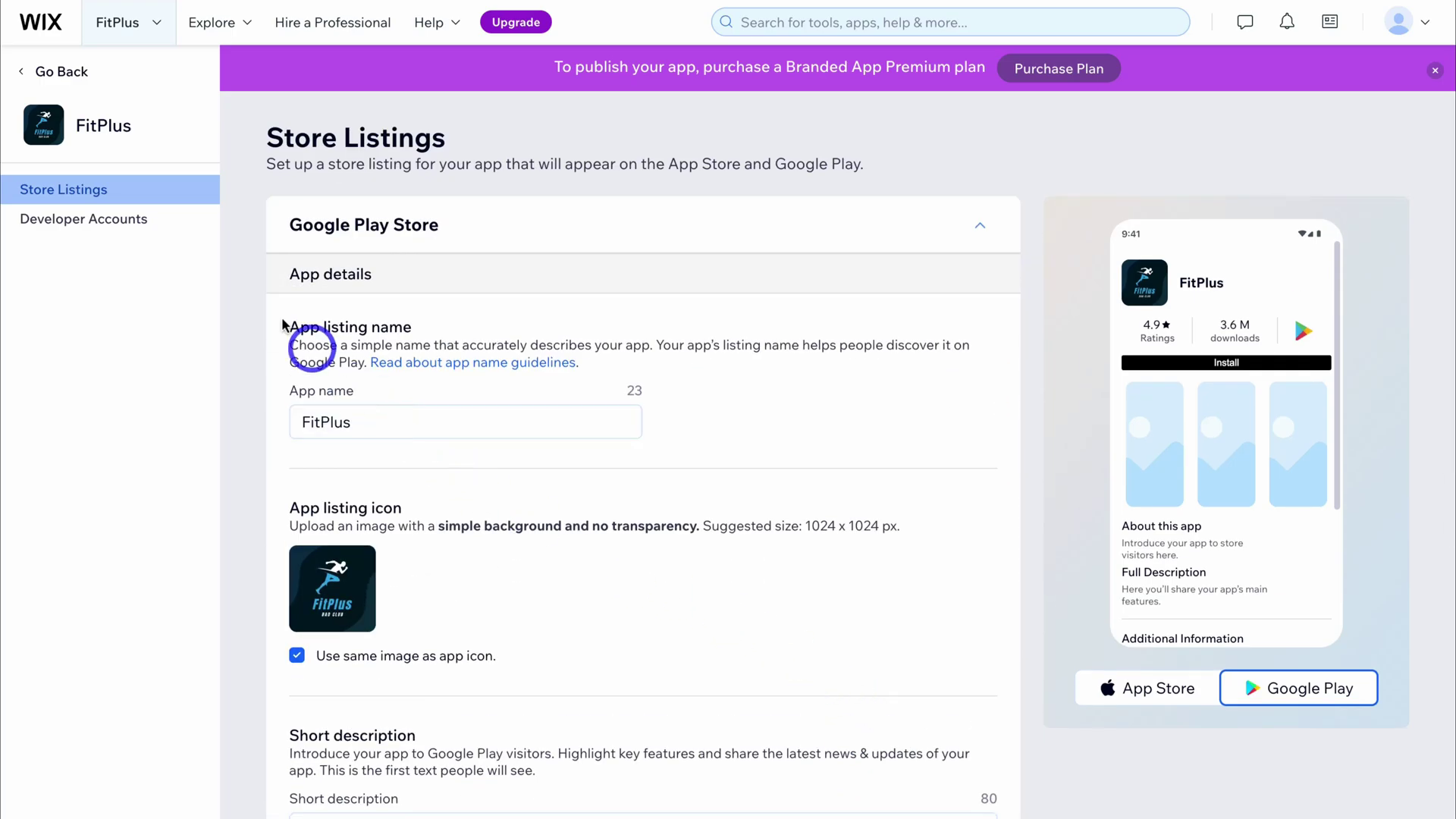
{"action": "left_click", "coordinate": [55, 72]}
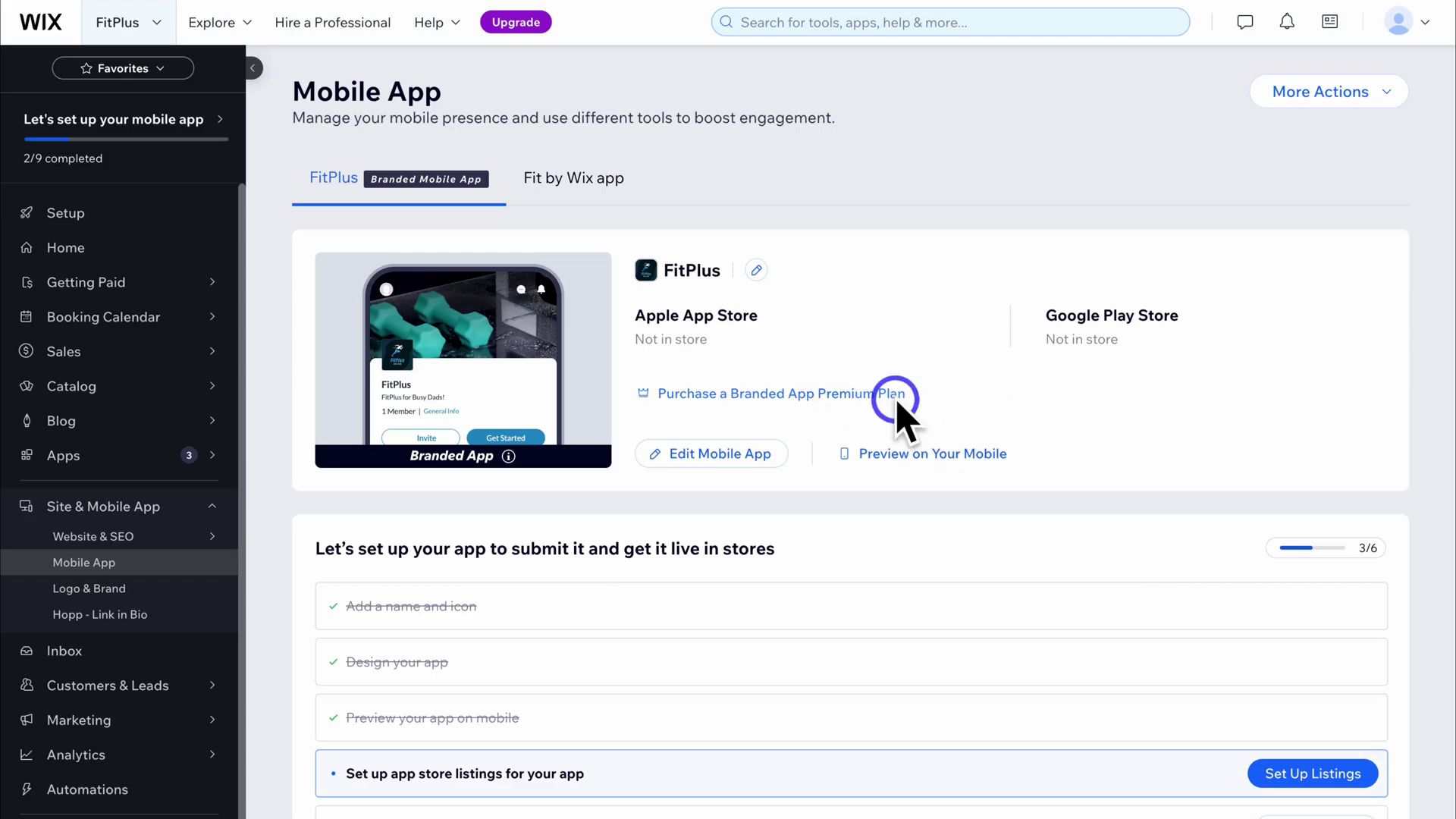
{"action": "scroll", "coordinate": [831, 391], "scroll_direction": "down", "scroll_amount": 3}
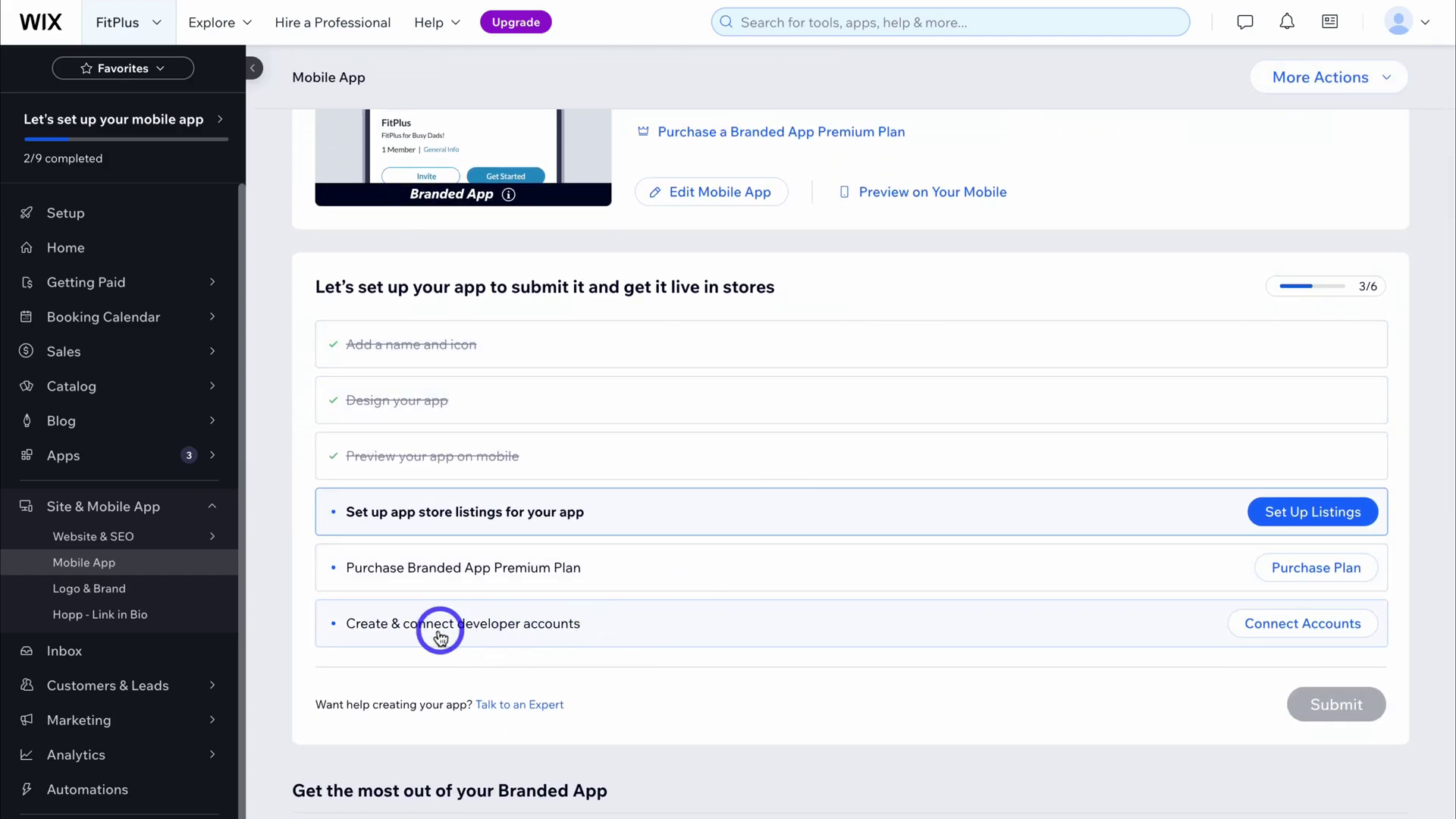
{"action": "left_click", "coordinate": [667, 632]}
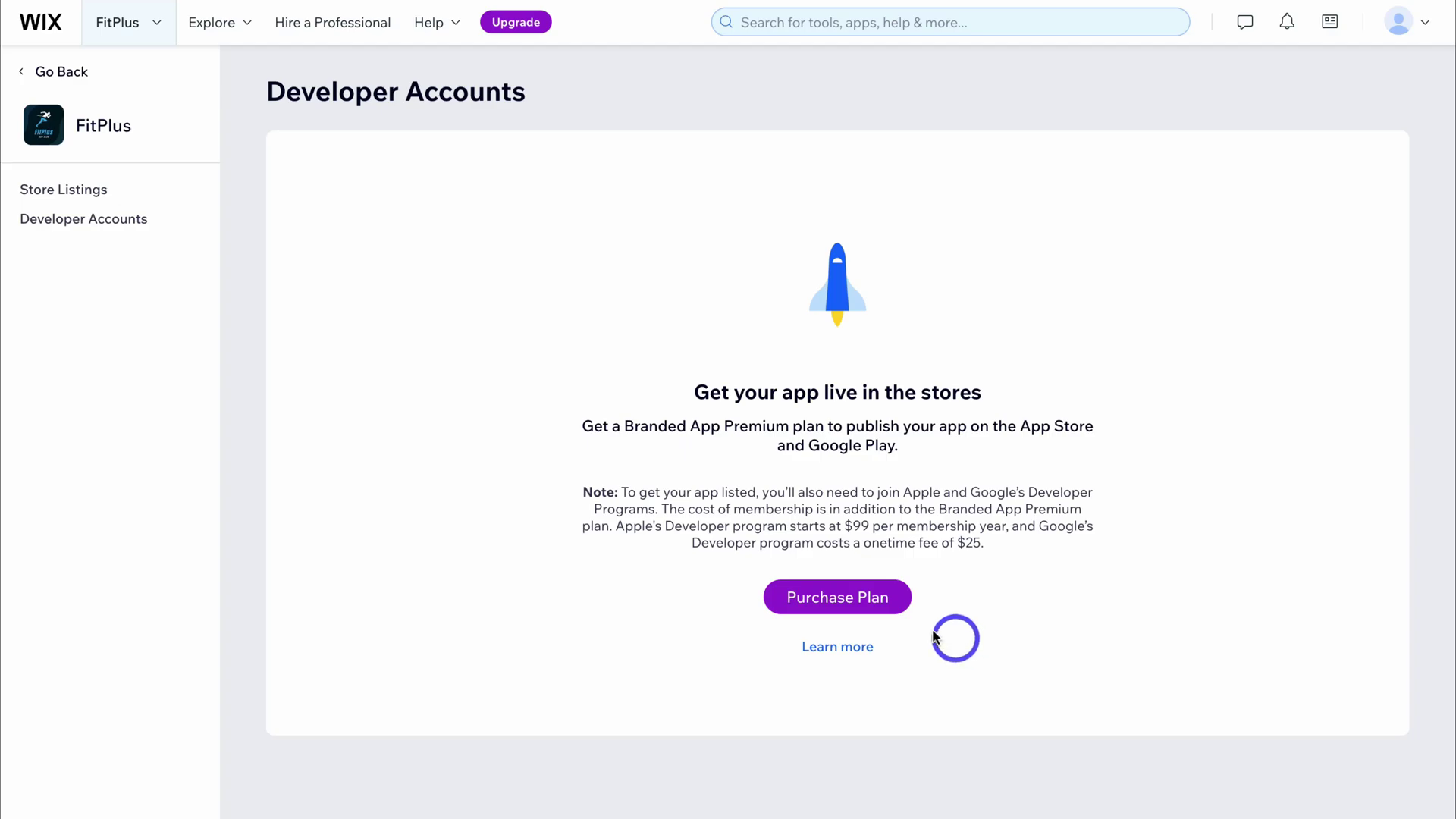
{"action": "left_click", "coordinate": [50, 84]}
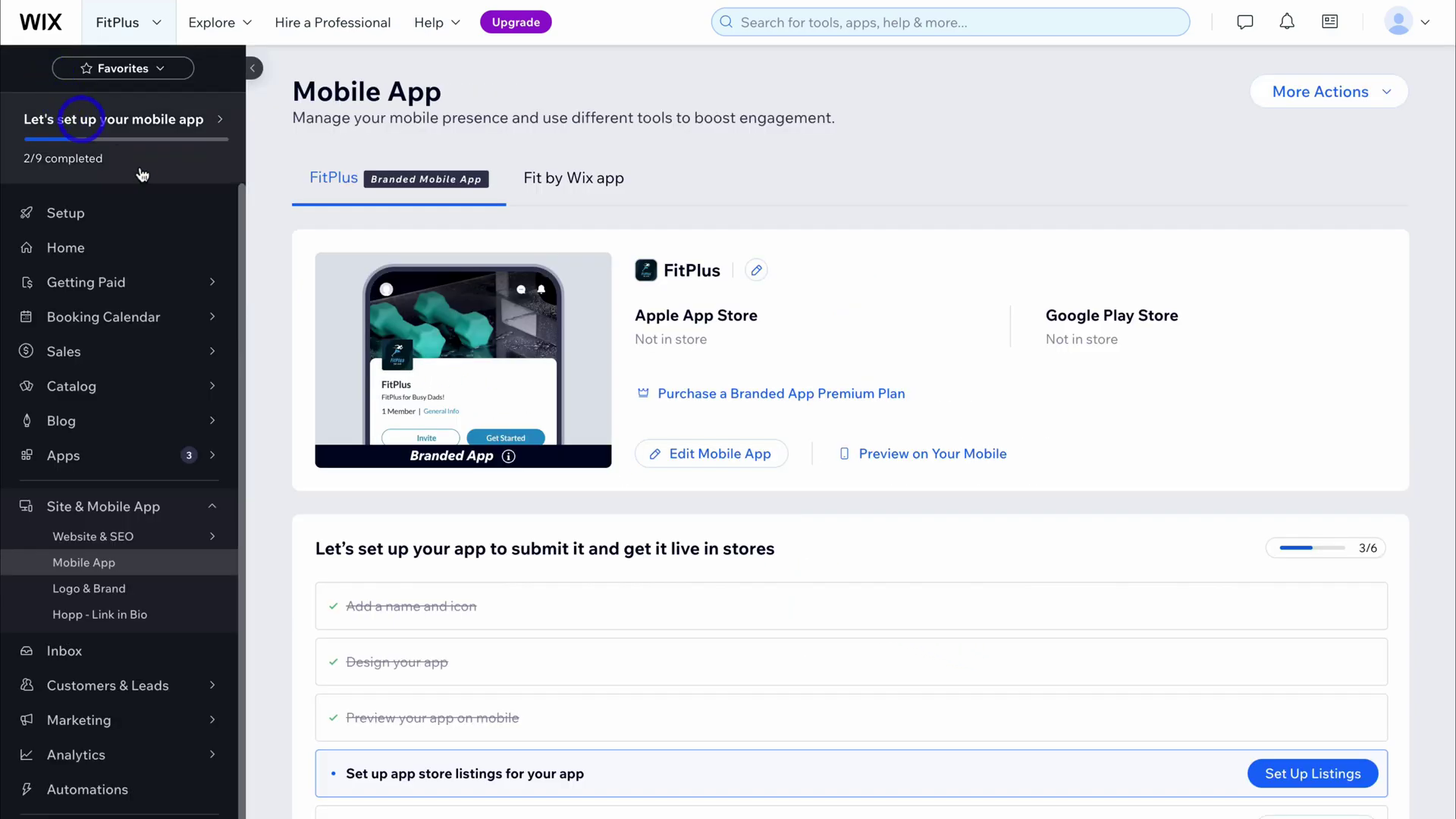